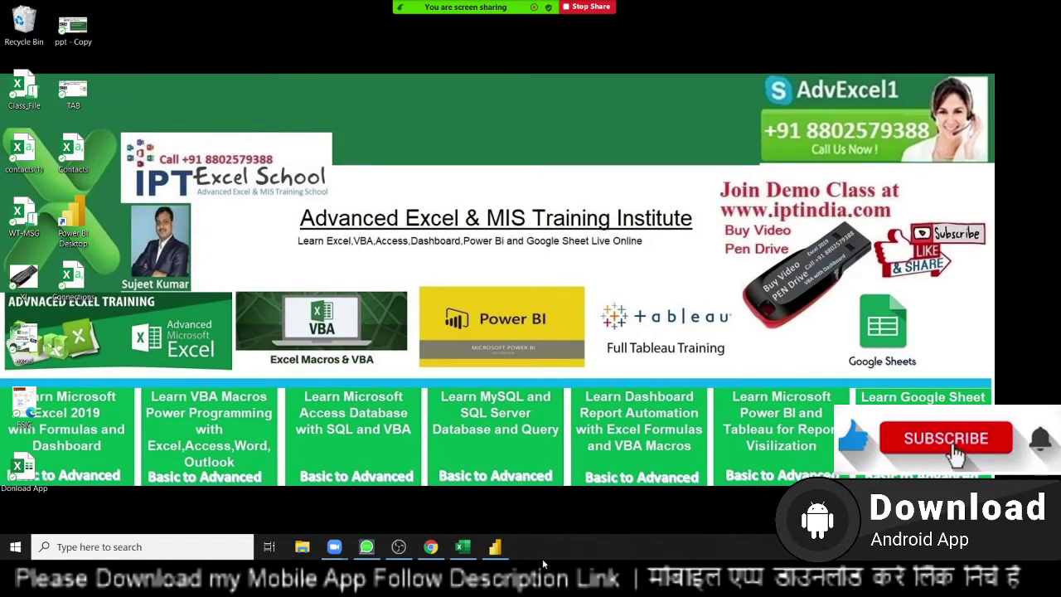
# Step: Restore the blank Power BI Desktop report window from the taskbar
pyautogui.click(495, 549)
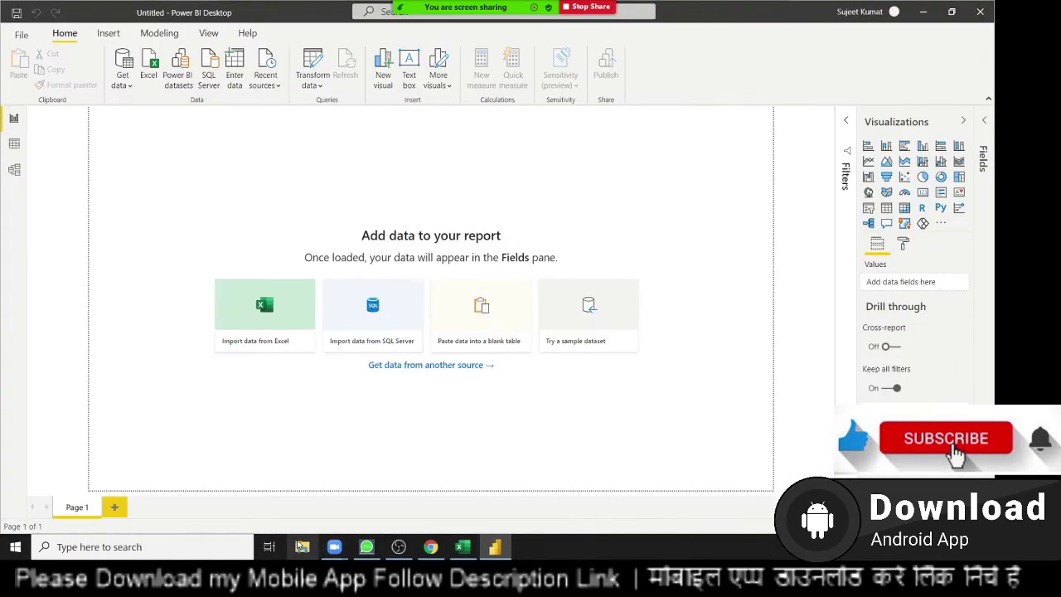
# Step: Open the E:\2020\Data folder in File Explorer
pyautogui.click(302, 560)
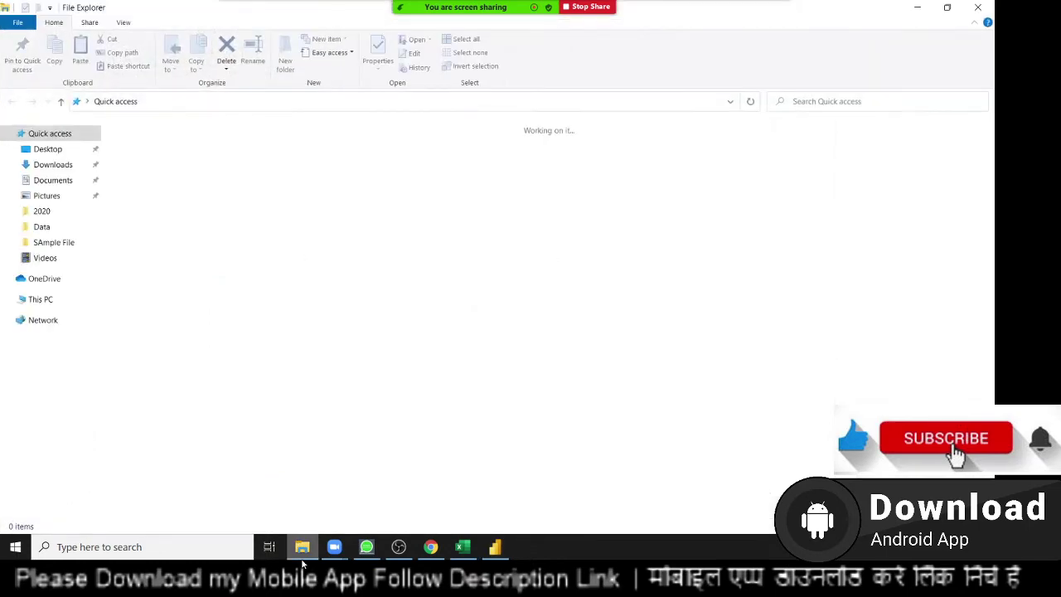
pyautogui.click(74, 455)
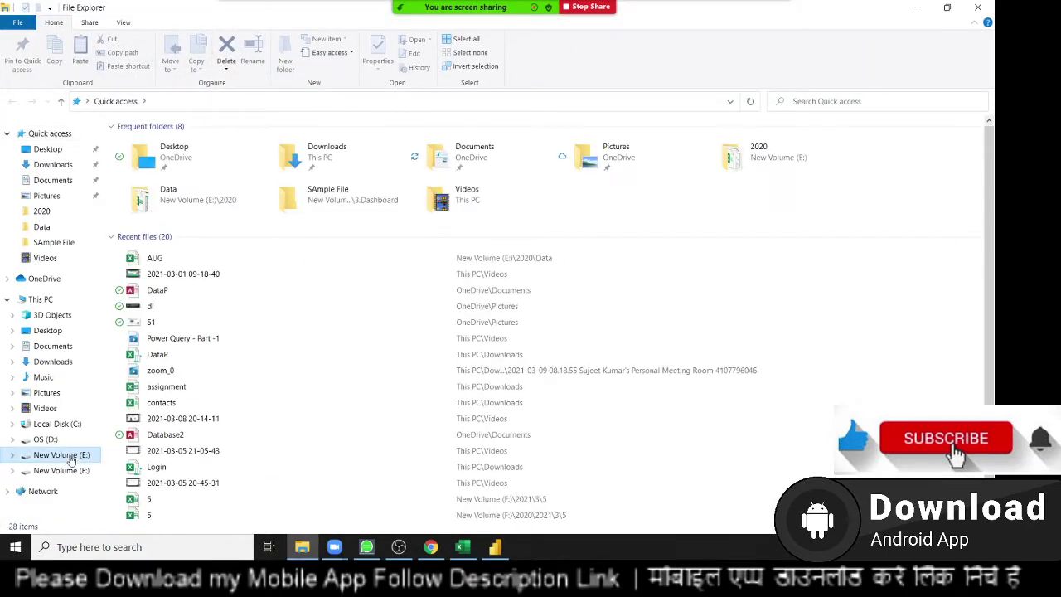
pyautogui.doubleClick(160, 155)
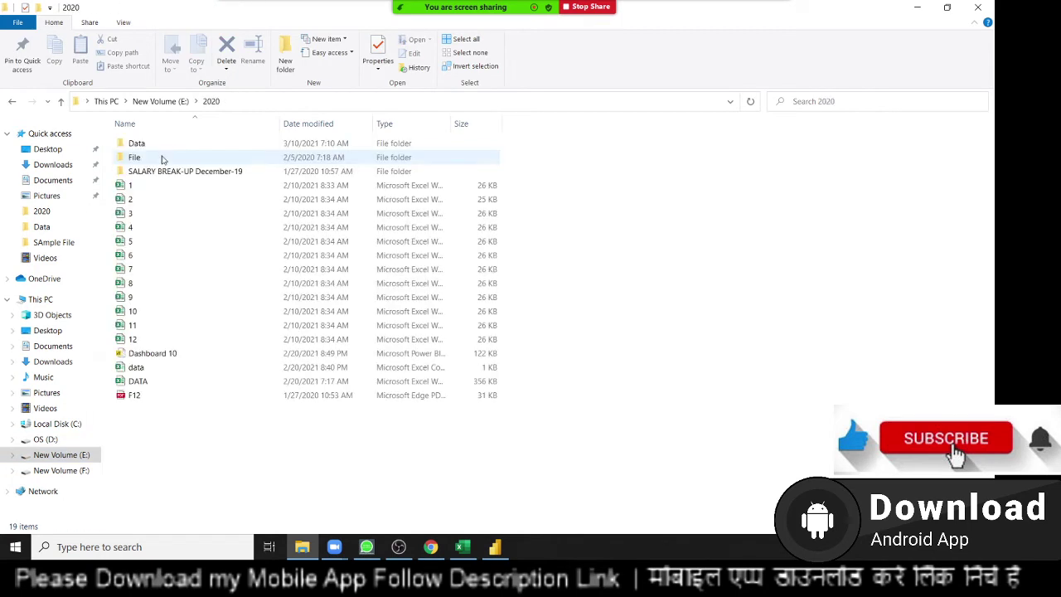
pyautogui.doubleClick(164, 145)
# Step: Permanently delete the stray image file '1', then go back to Power BI Desktop
pyautogui.click(164, 150)
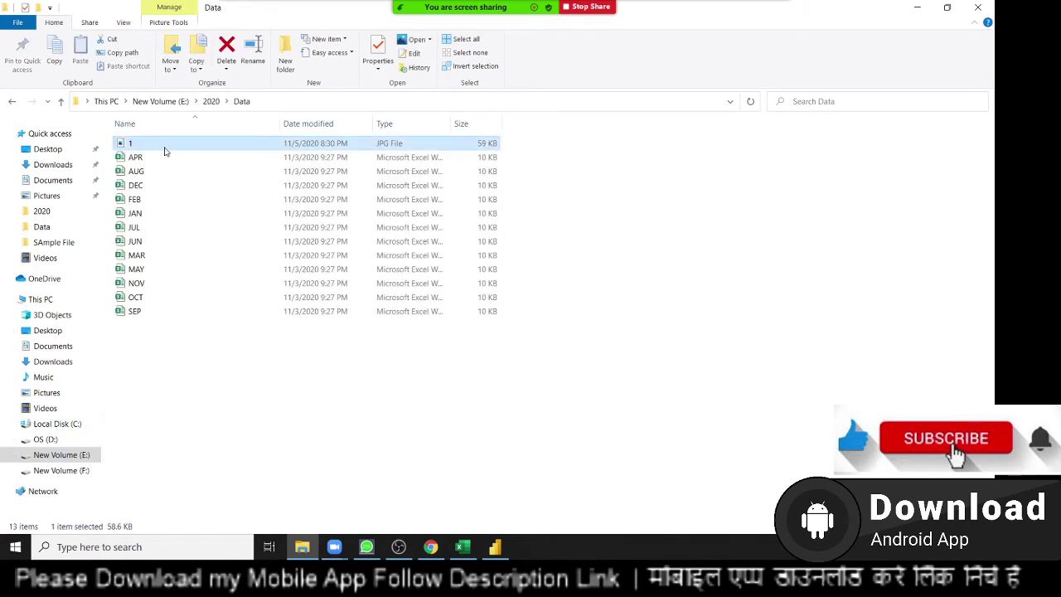
pyautogui.hotkey('shift', 'Delete')
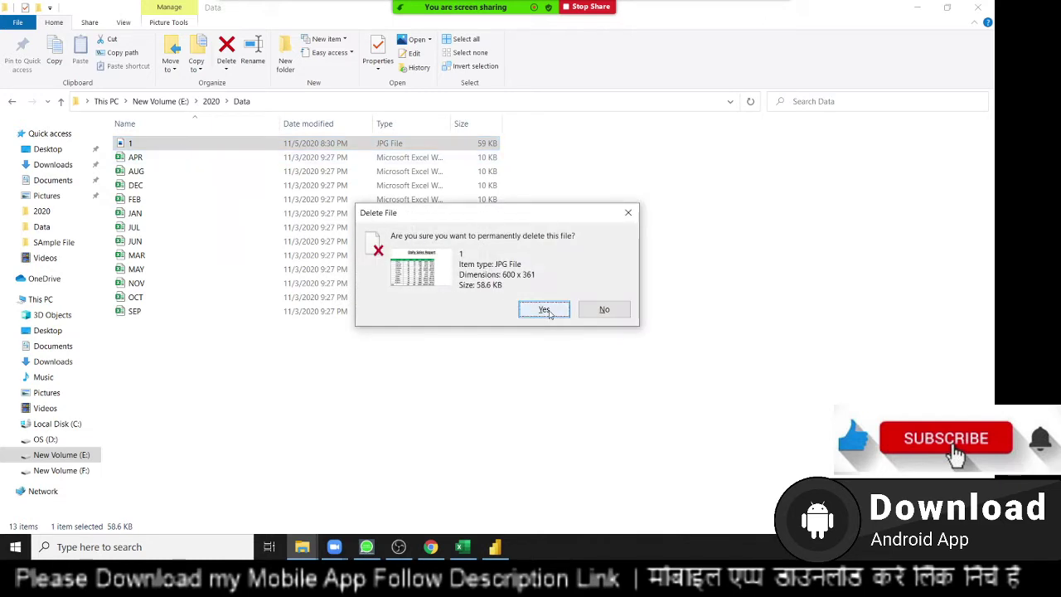
pyautogui.click(544, 309)
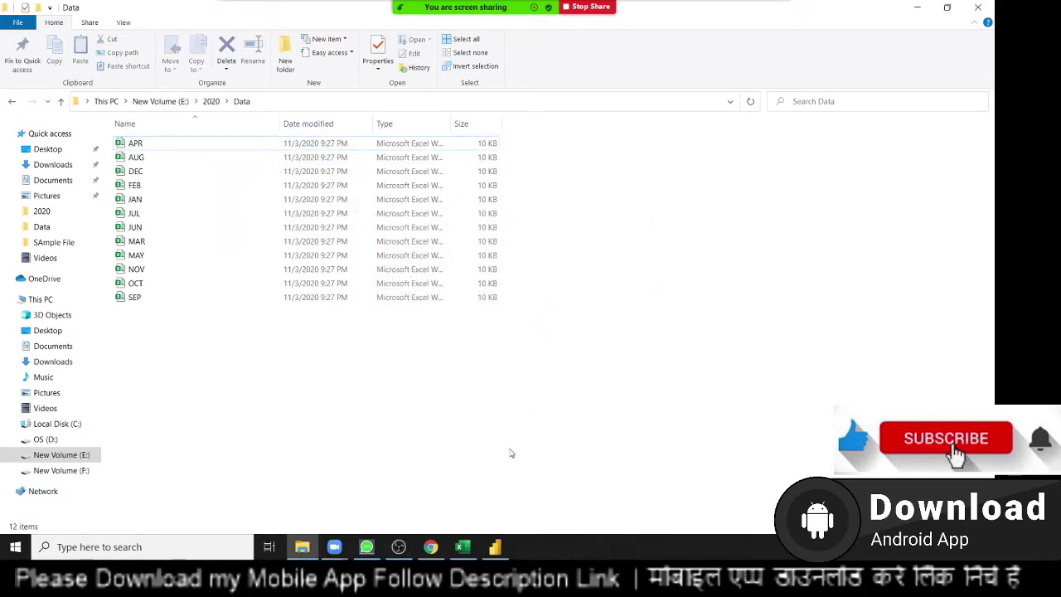
pyautogui.moveTo(495, 546)
pyautogui.click(431, 452)
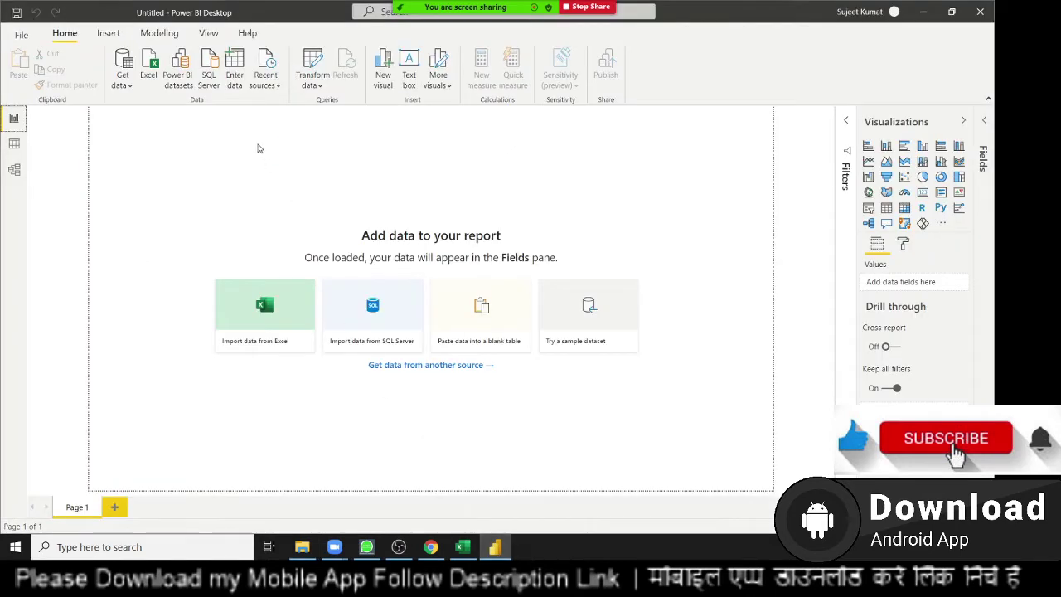
# Step: From Get data > More, filter to File sources and connect with the Folder connector
pyautogui.click(130, 86)
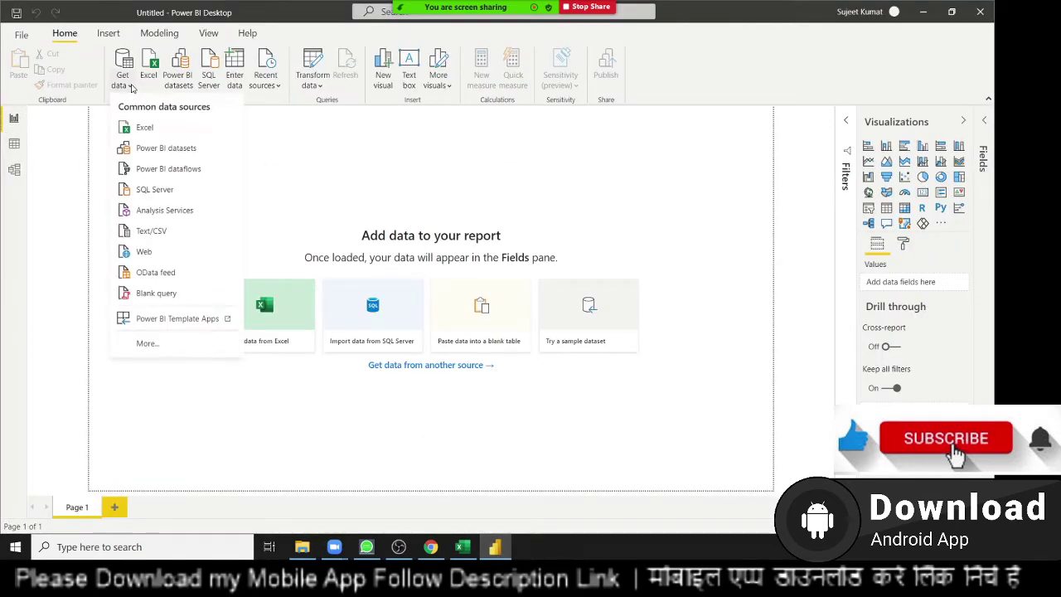
pyautogui.click(163, 350)
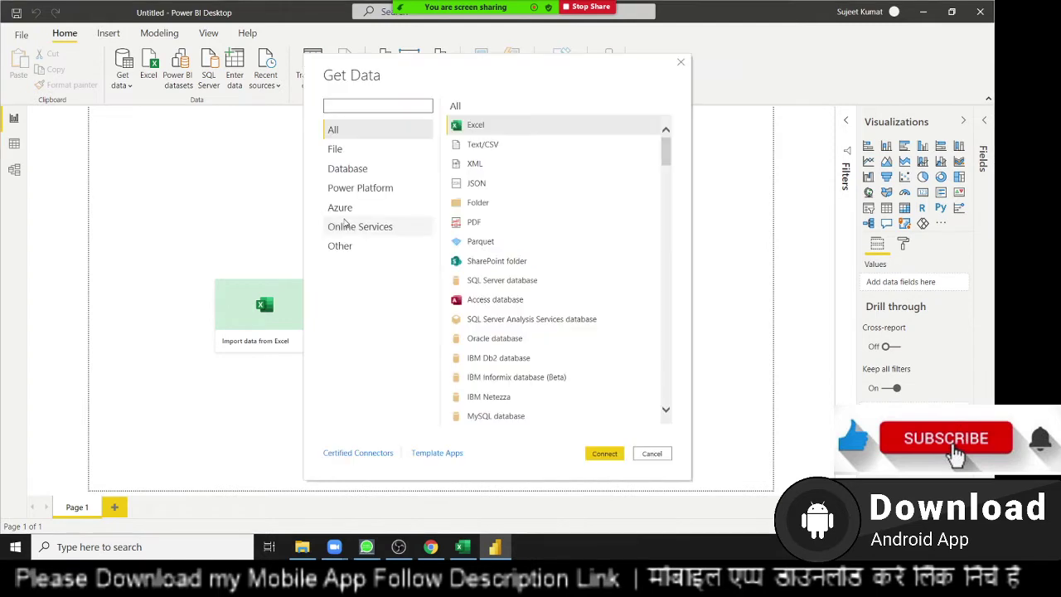
pyautogui.click(337, 149)
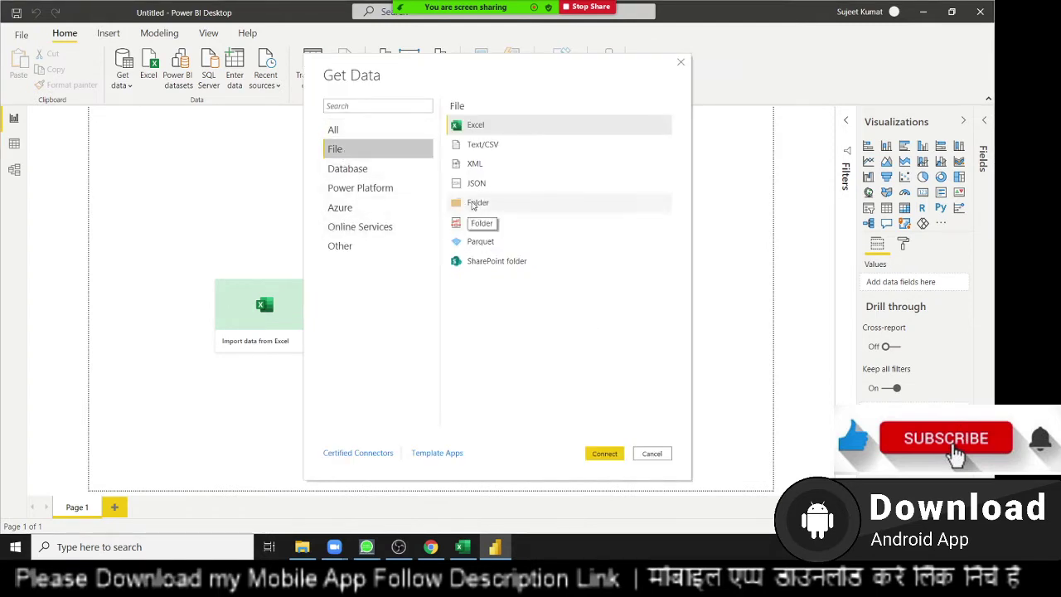
pyautogui.click(473, 205)
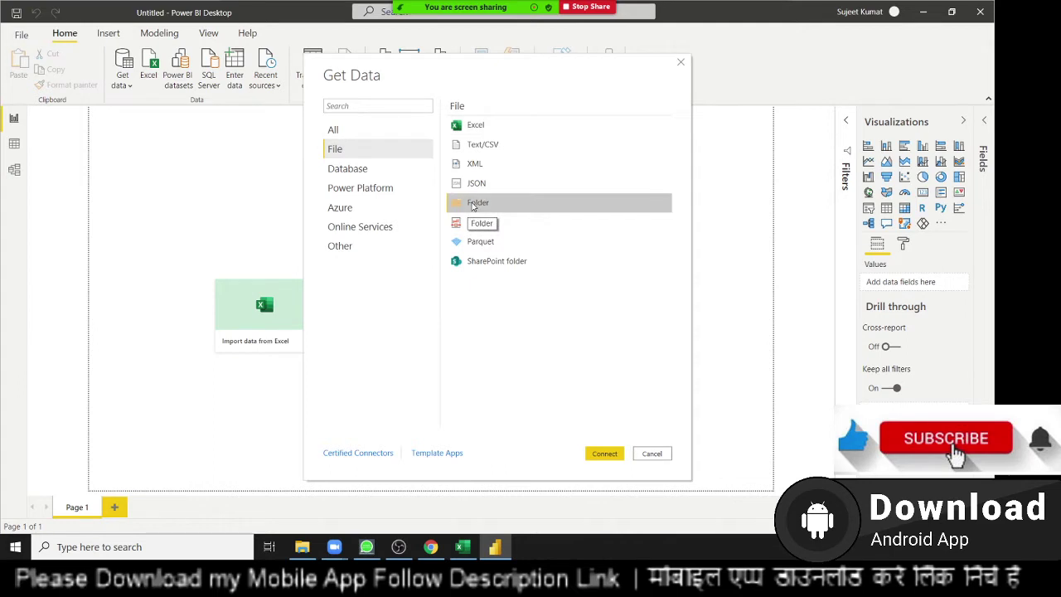
pyautogui.click(468, 129)
pyautogui.click(474, 147)
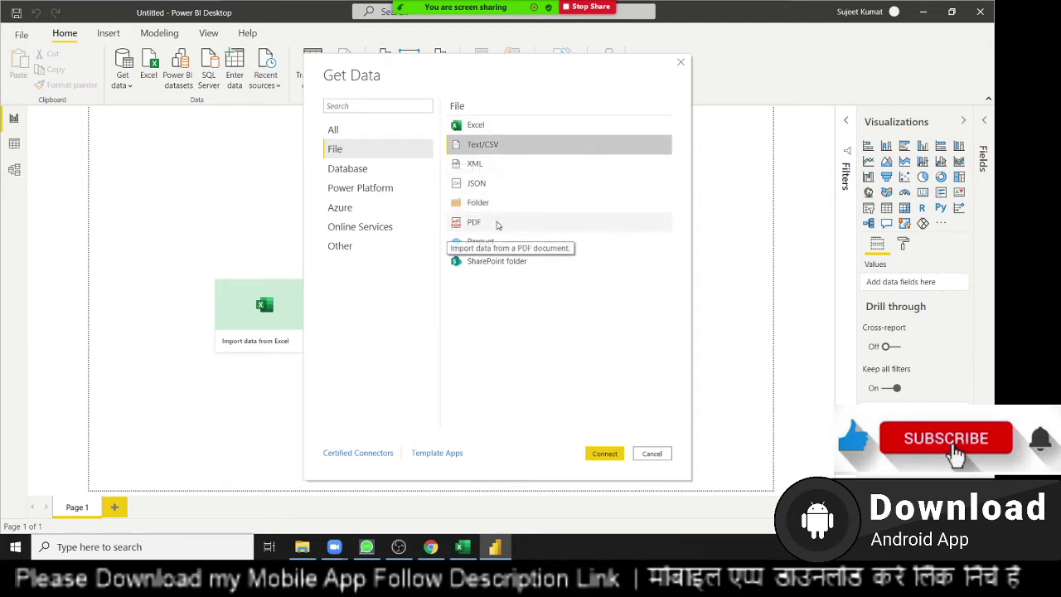
pyautogui.click(497, 225)
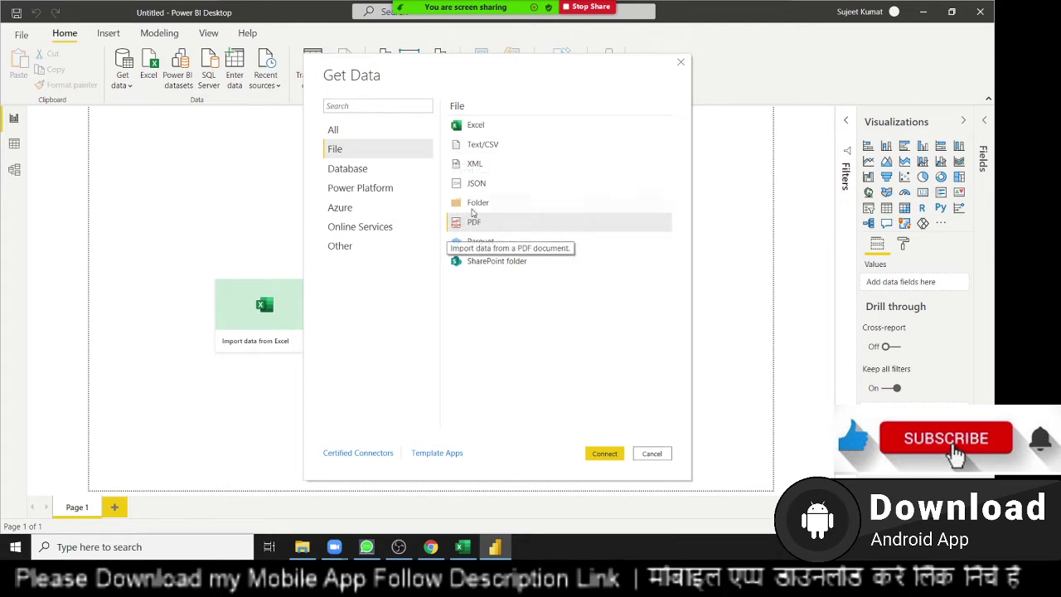
pyautogui.click(474, 204)
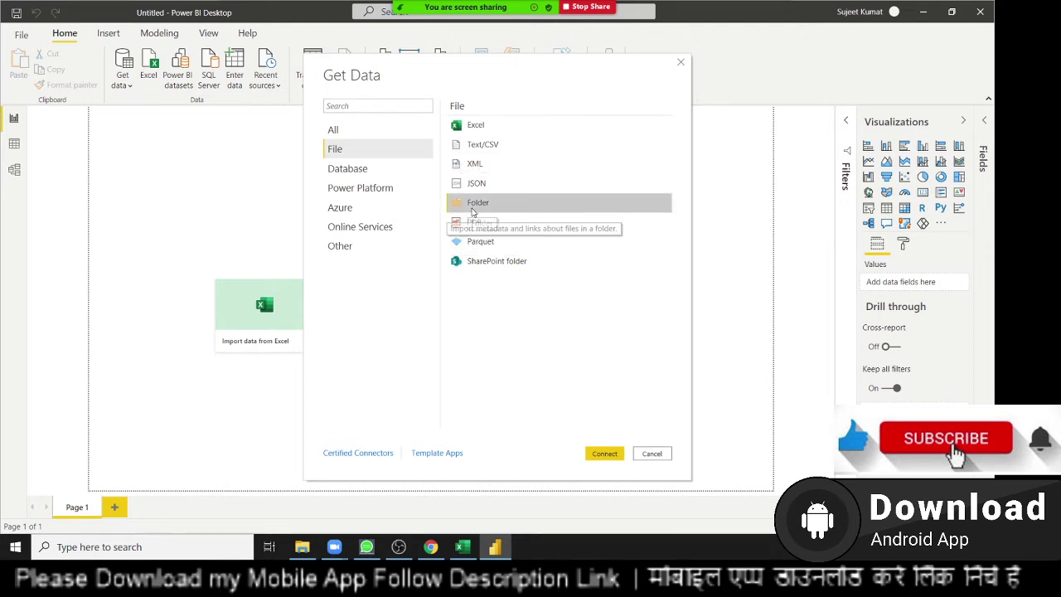
pyautogui.click(611, 454)
pyautogui.click(611, 454)
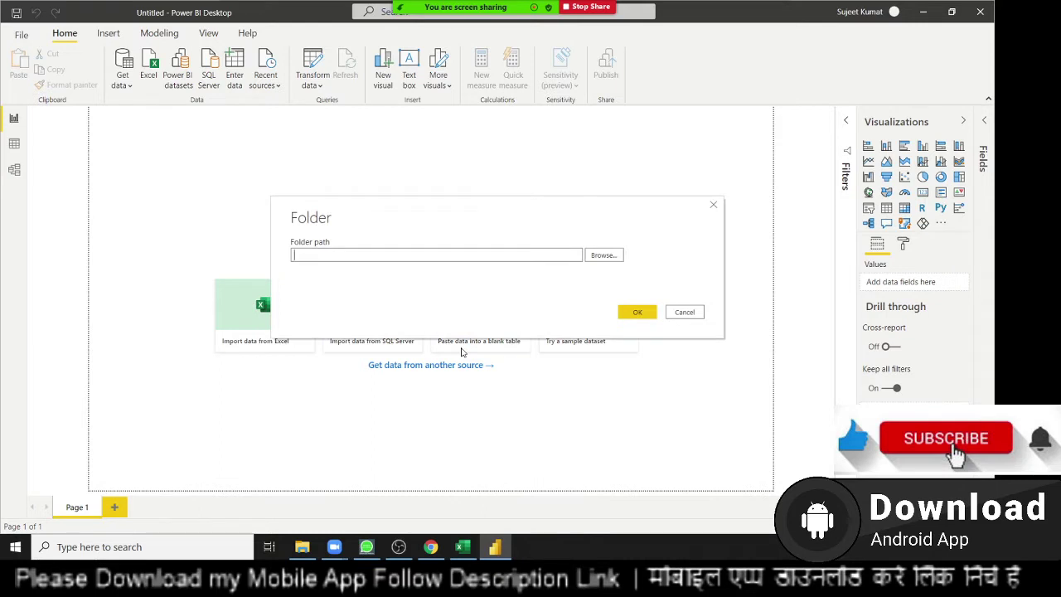
pyautogui.write('1')
# Step: Copy E:\2020\Data from File Explorer's address bar into the Folder path field
pyautogui.press('BackSpace')
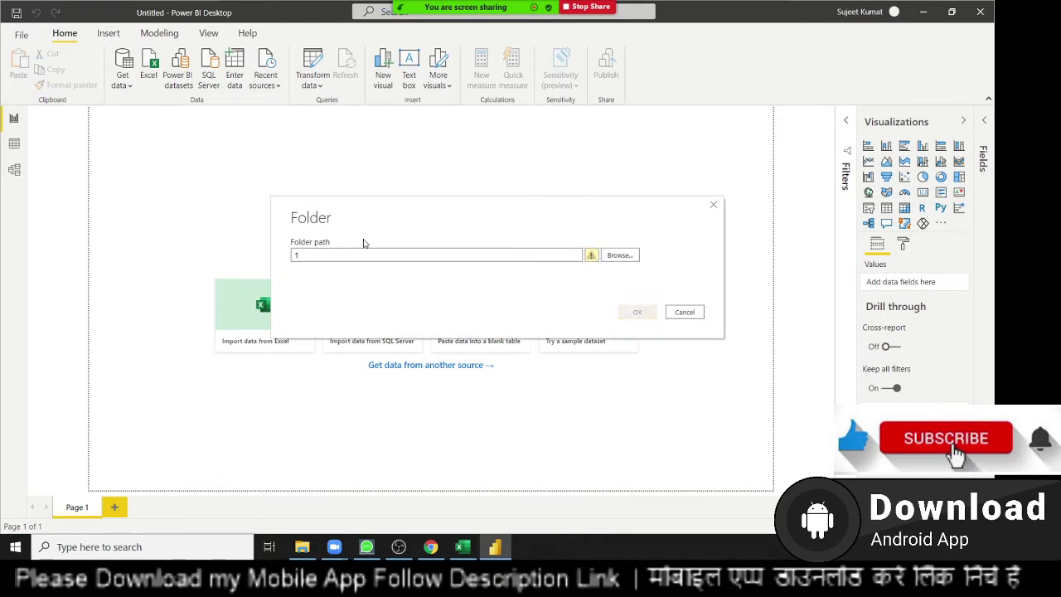
pyautogui.hotkey('alt', 'Tab')
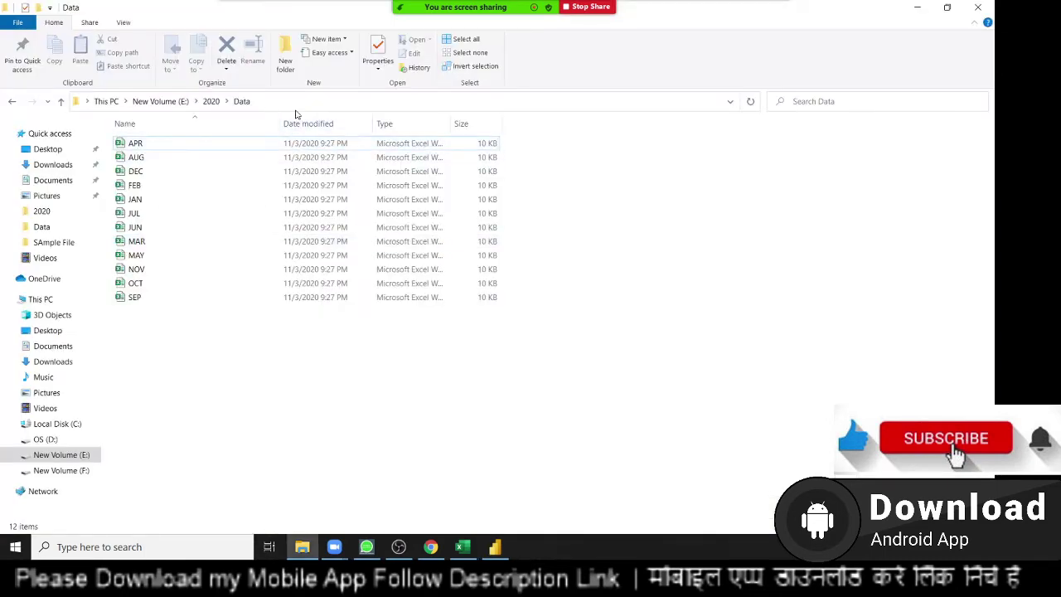
pyautogui.click(290, 103)
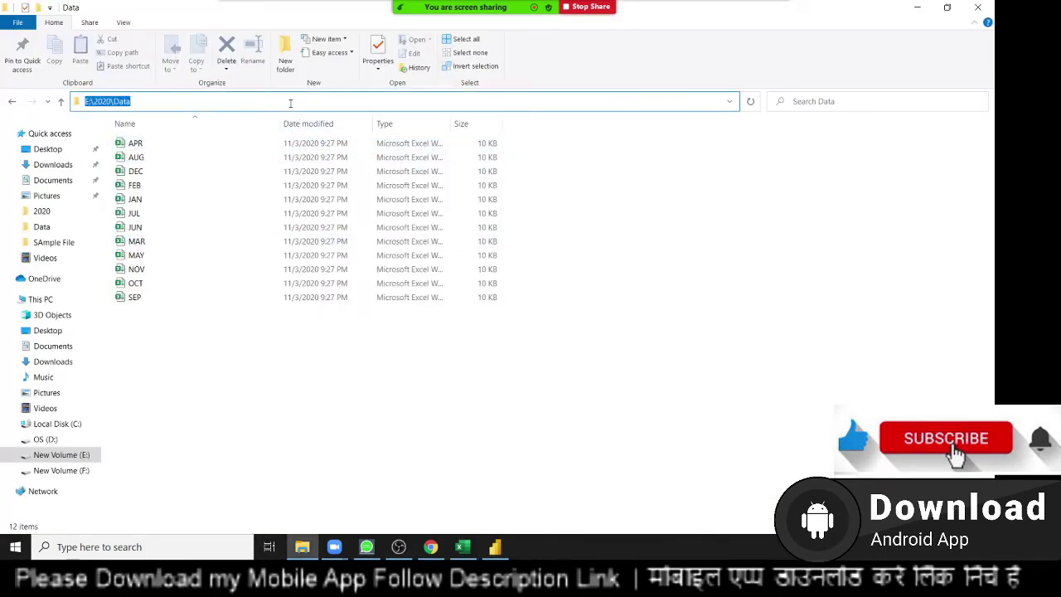
pyautogui.hotkey('ctrl', 'c')
pyautogui.hotkey('alt', 'Tab')
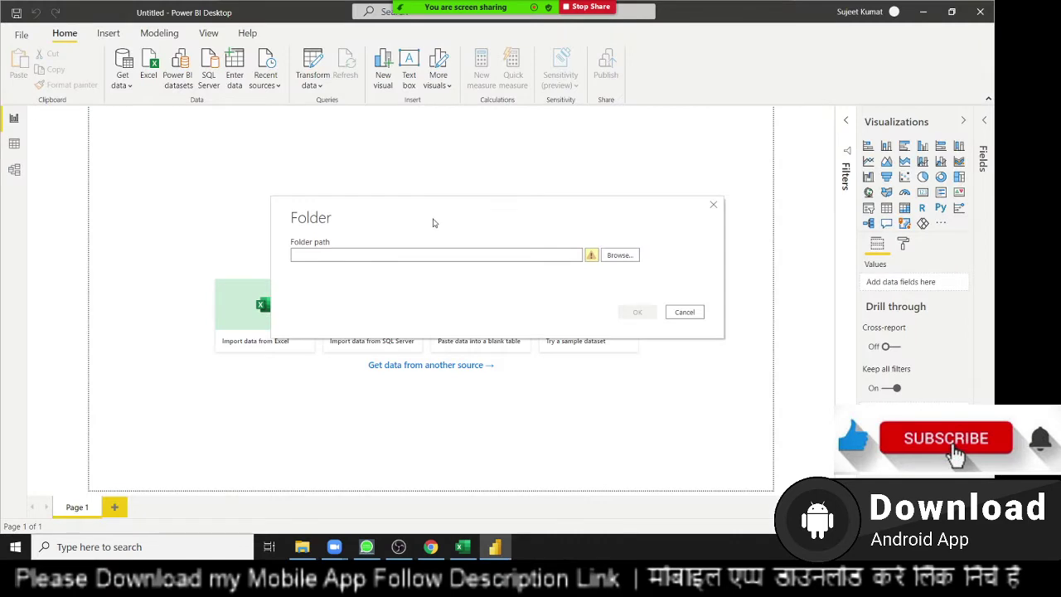
pyautogui.hotkey('ctrl', 'v')
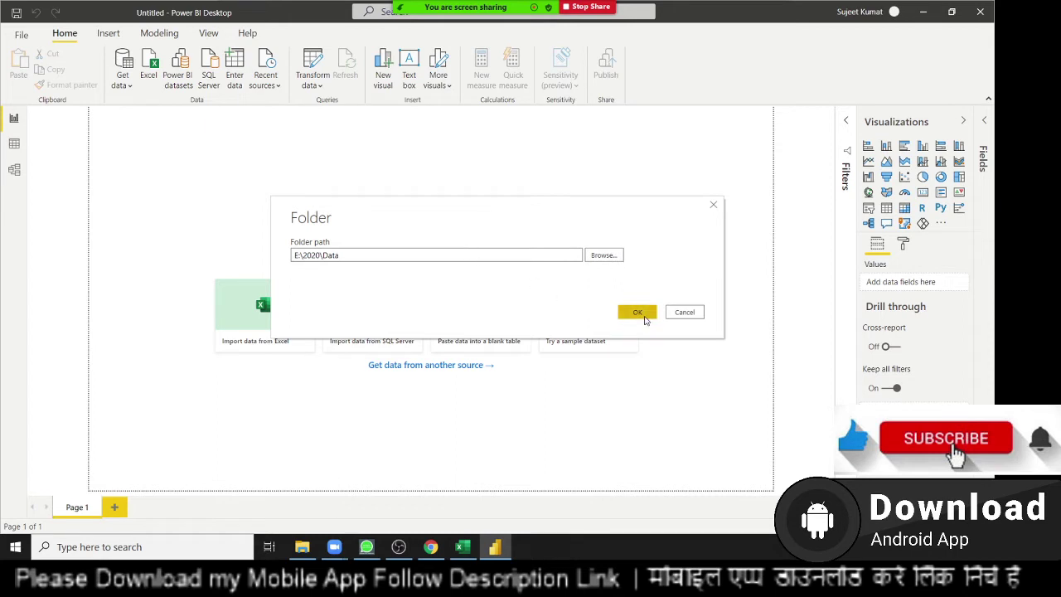
# Step: Confirm the E:\2020\Data folder and show the Combine options for its twelve .xlsx files
pyautogui.click(645, 316)
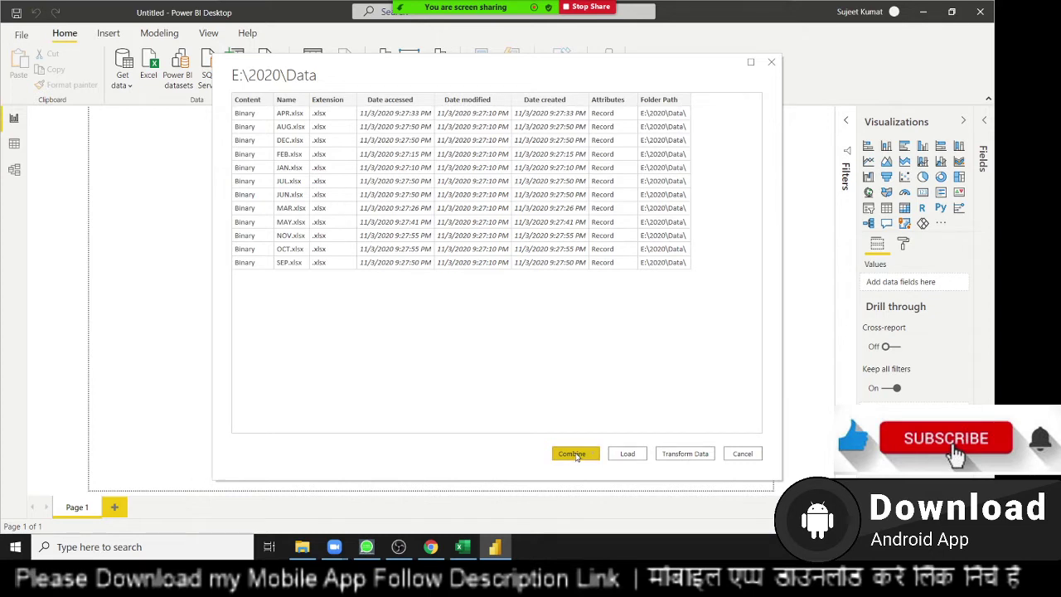
pyautogui.click(578, 456)
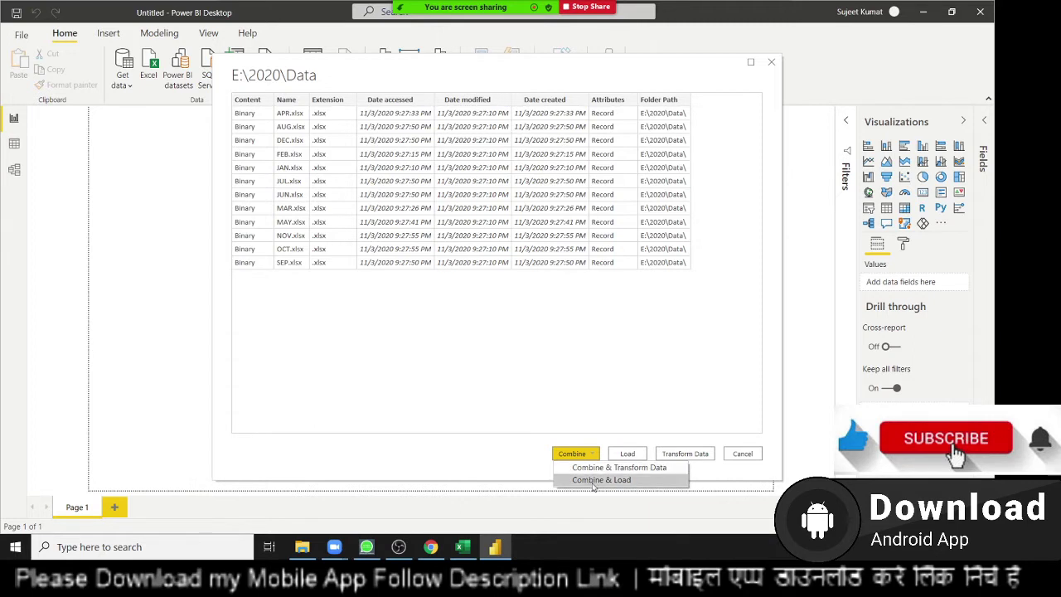
# Step: Choose Combine & Load, keeping the first file as sample and Sheet1 as the sheet
pyautogui.click(594, 483)
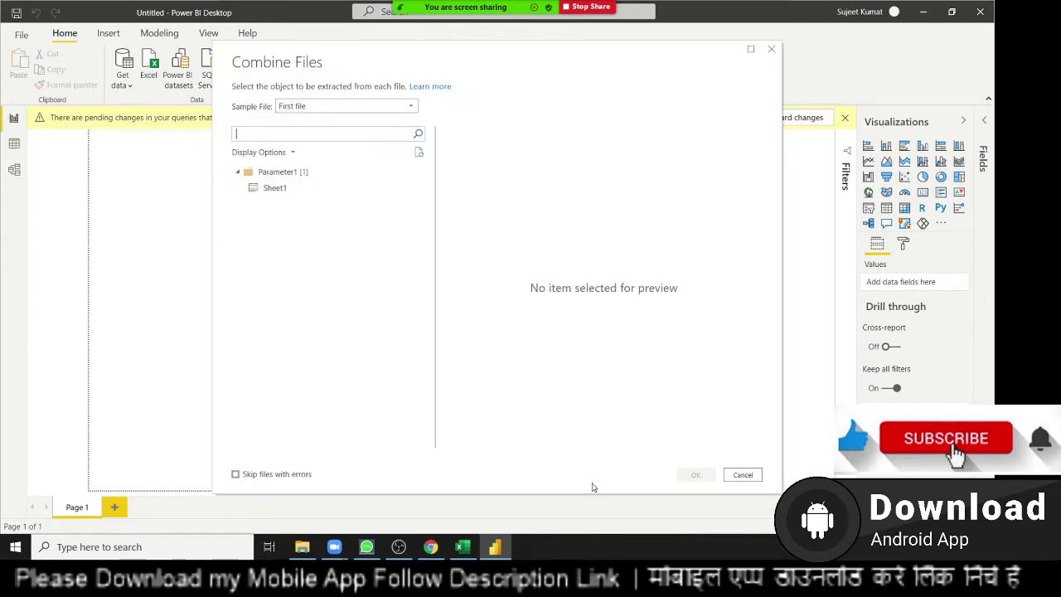
pyautogui.click(415, 105)
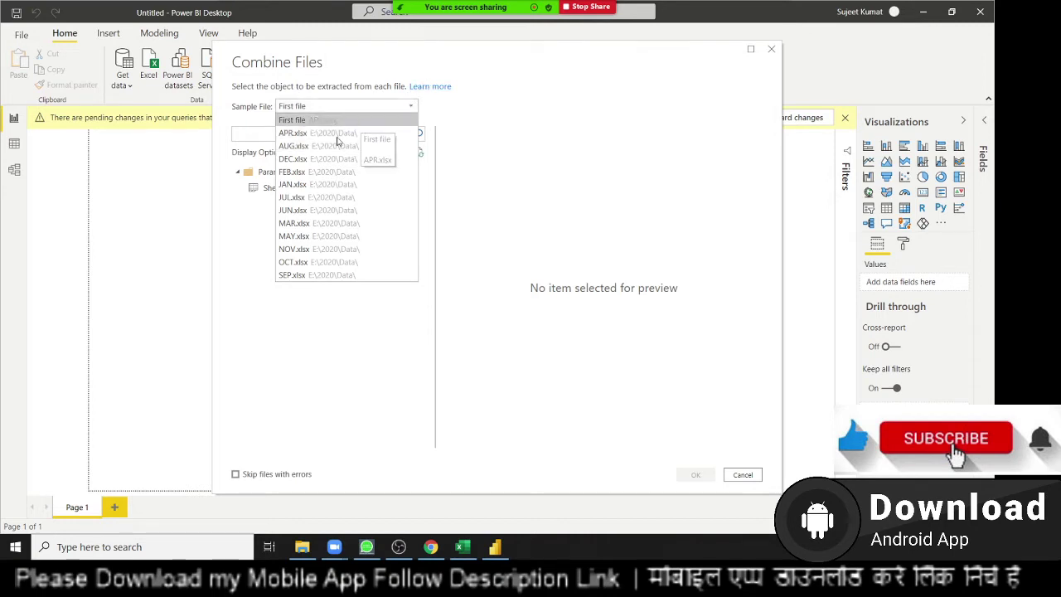
pyautogui.click(361, 123)
pyautogui.click(274, 188)
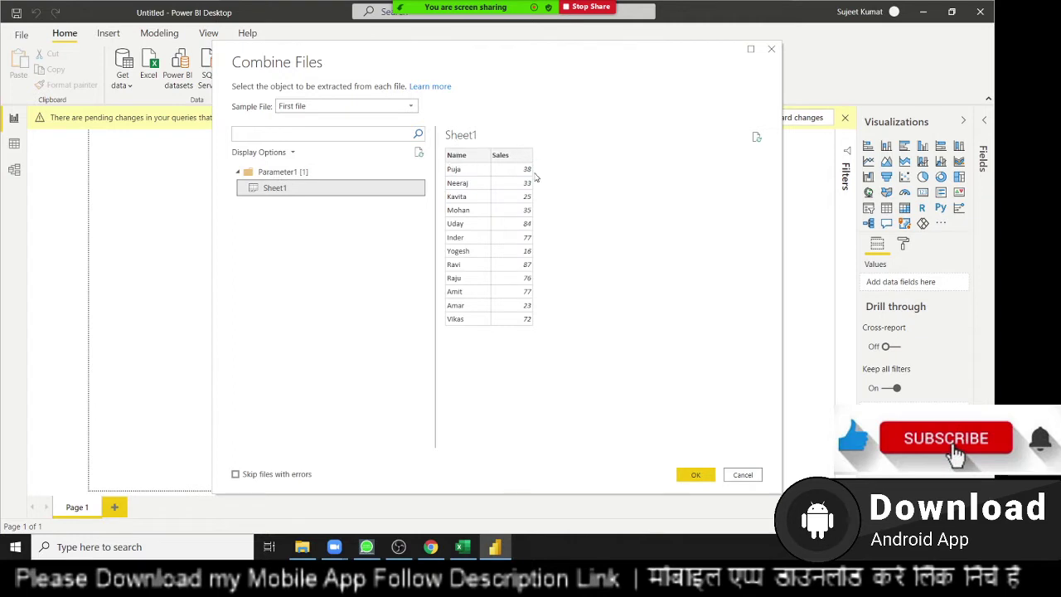
pyautogui.click(702, 476)
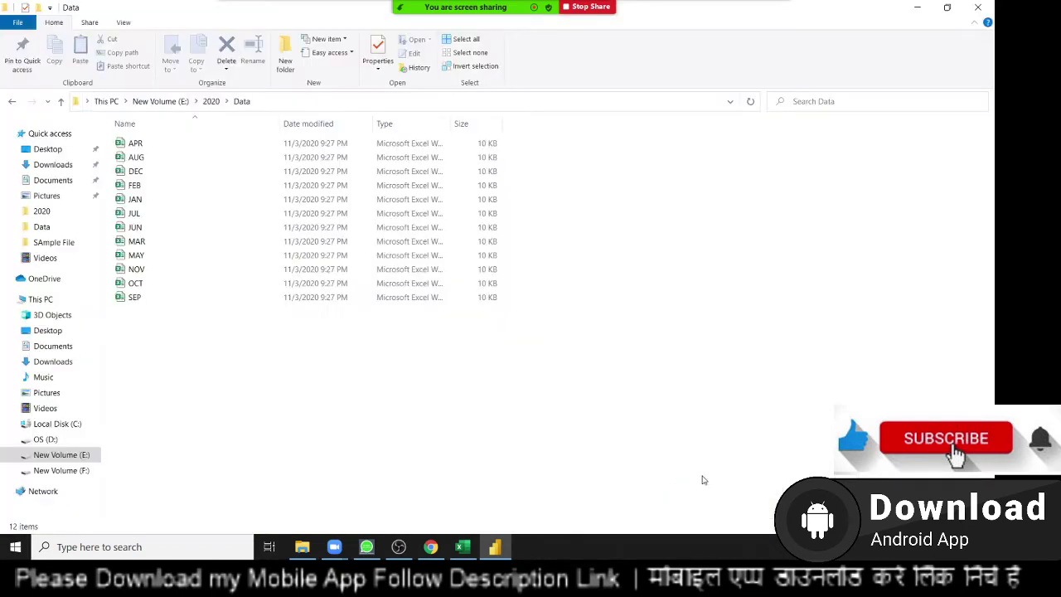
# Step: Return to Power BI Desktop once the 144-row combined Data table finishes loading
pyautogui.click(493, 549)
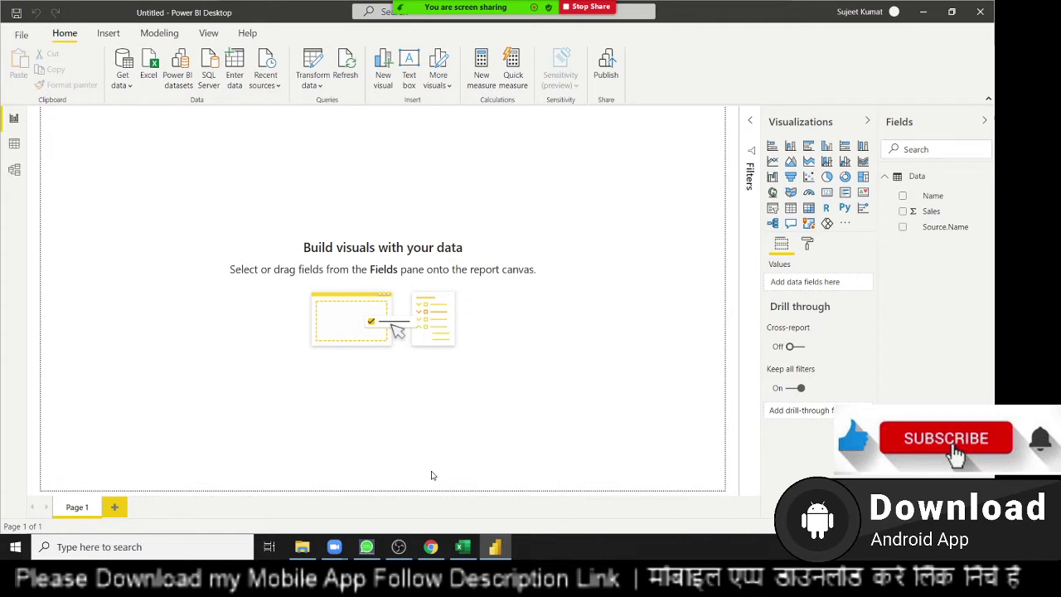
# Step: In Data view, scroll through the Data table's 144 rows and back to the top
pyautogui.click(14, 144)
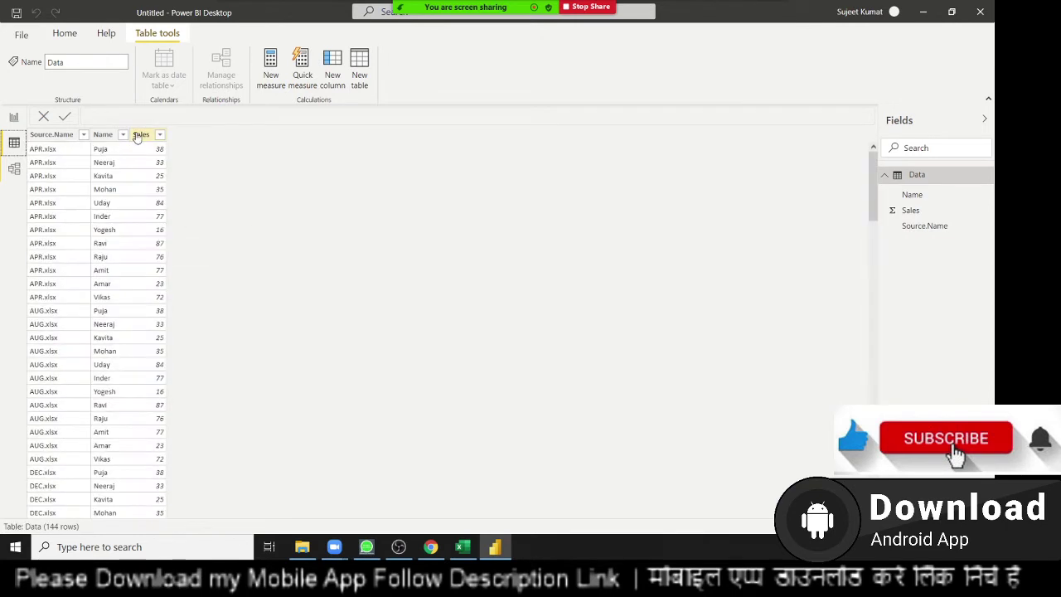
pyautogui.scroll(-8, 58, 217)
pyautogui.scroll(-6, 59, 216)
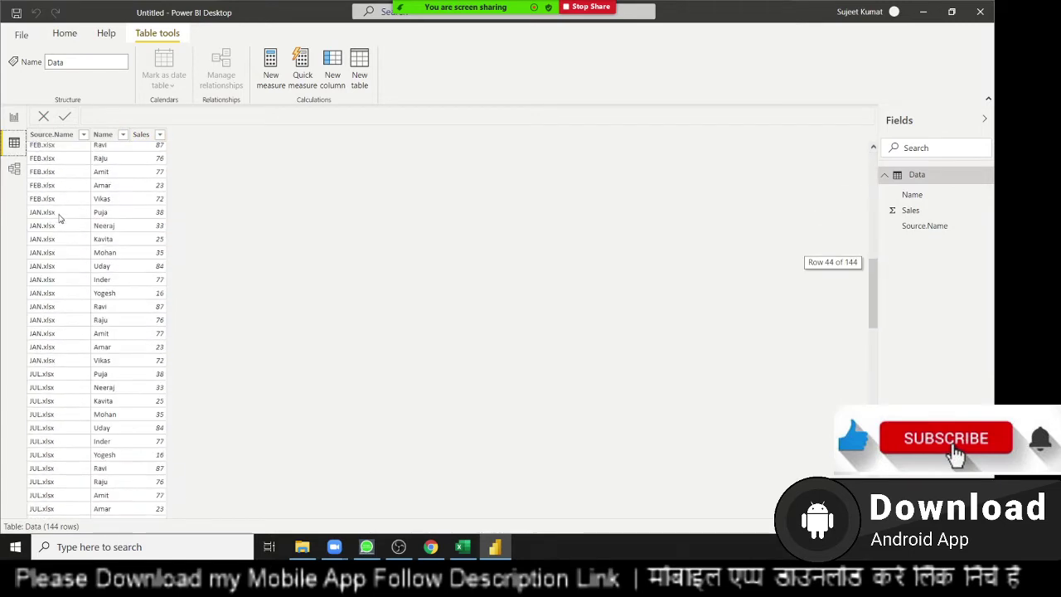
pyautogui.scroll(-5, 60, 220)
pyautogui.scroll(-7, 60, 223)
pyautogui.scroll(-6, 61, 223)
pyautogui.scroll(-3, 62, 224)
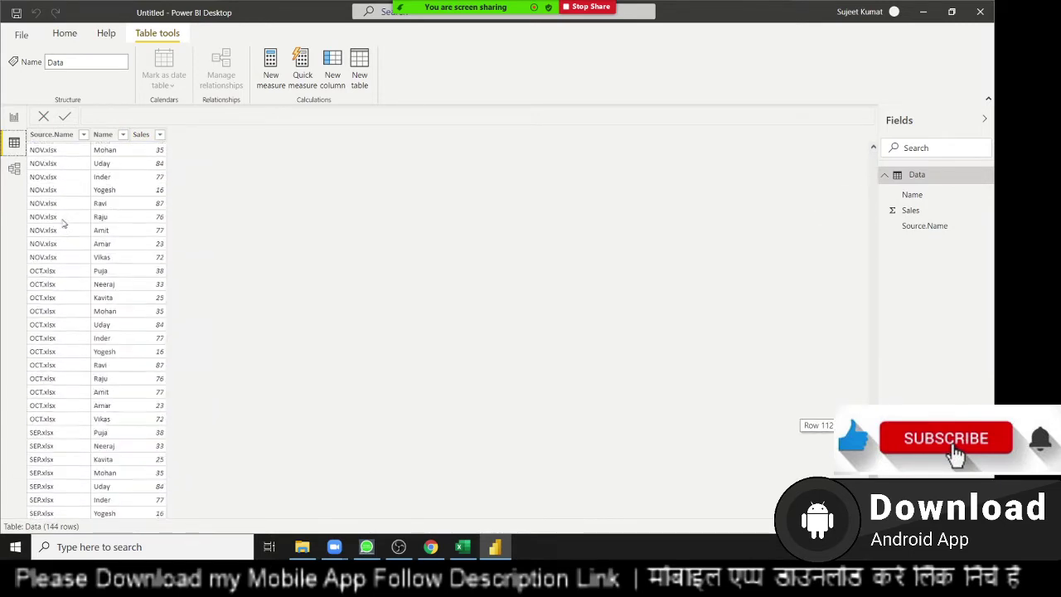
pyautogui.scroll(-4, 62, 224)
pyautogui.scroll(7, 63, 223)
pyautogui.scroll(7, 63, 224)
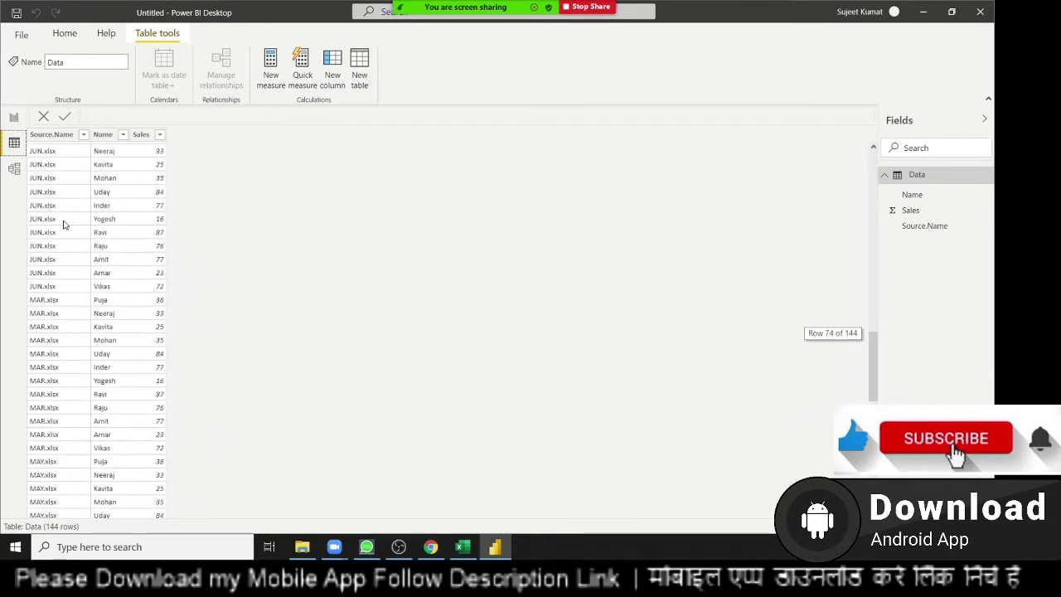
pyautogui.scroll(6, 63, 224)
pyautogui.scroll(11, 64, 225)
pyautogui.scroll(7, 64, 224)
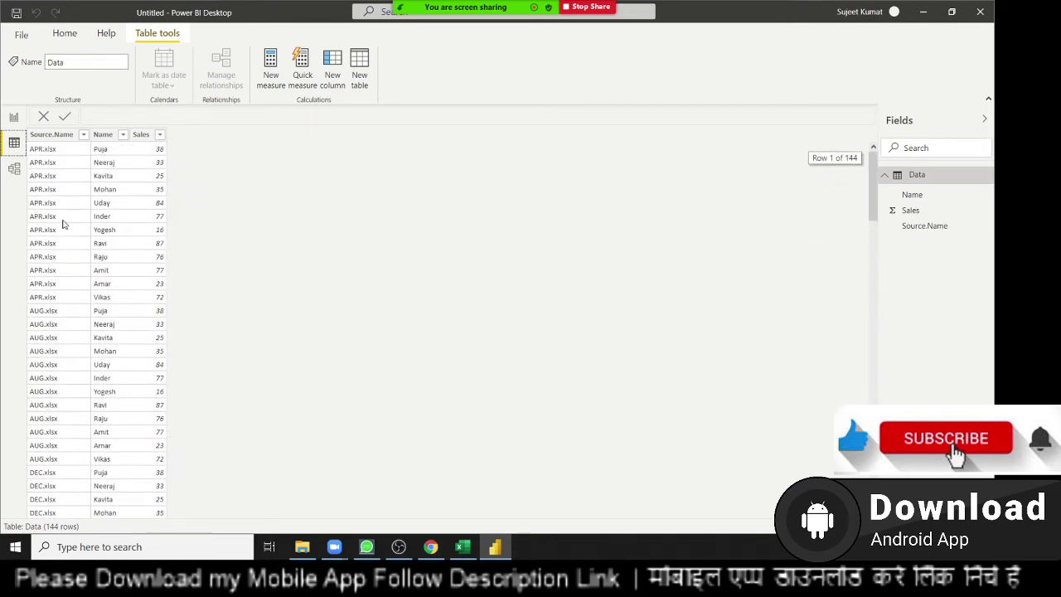
# Step: Delete the Data table from the Fields pane and switch to the blank Excel workbook
pyautogui.rightClick(940, 175)
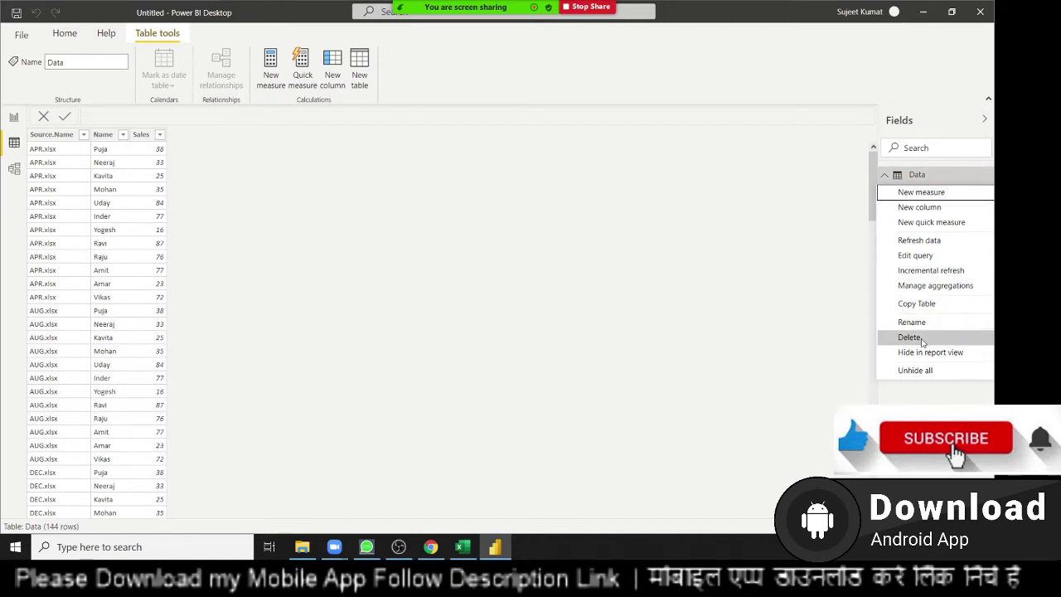
pyautogui.click(921, 338)
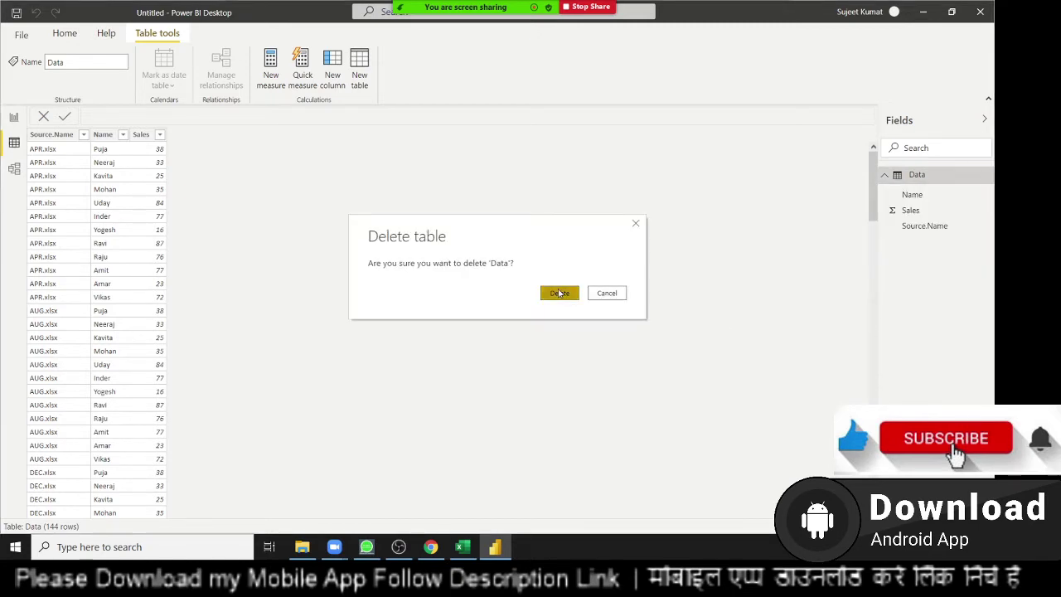
pyautogui.click(560, 294)
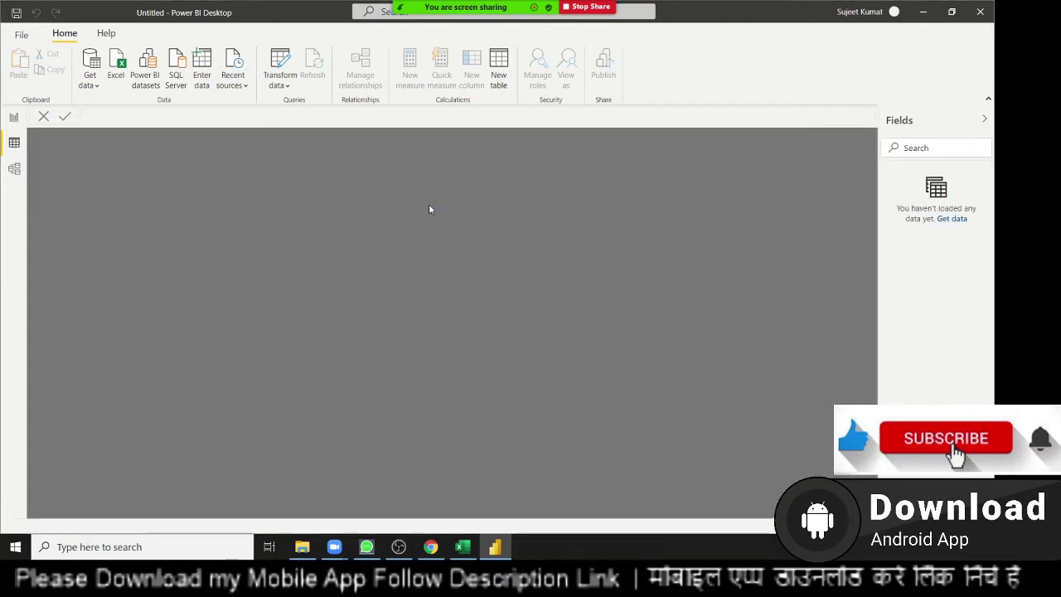
pyautogui.click(465, 547)
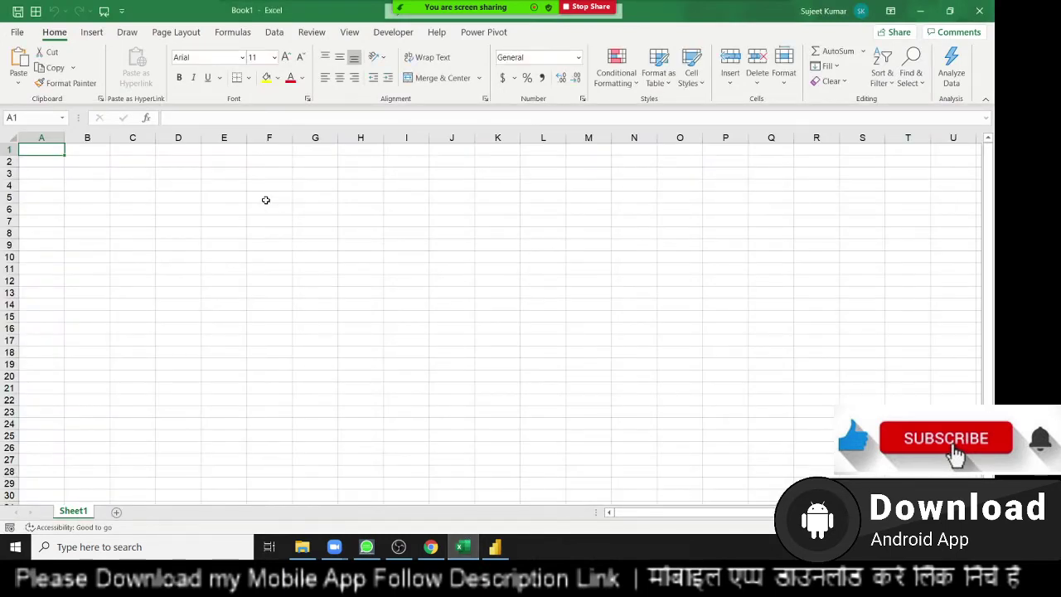
# Step: Enter a Name header in A1 and fill month headers JAN through JUN across B1:G1
pyautogui.write('NAme')
pyautogui.press('Return')
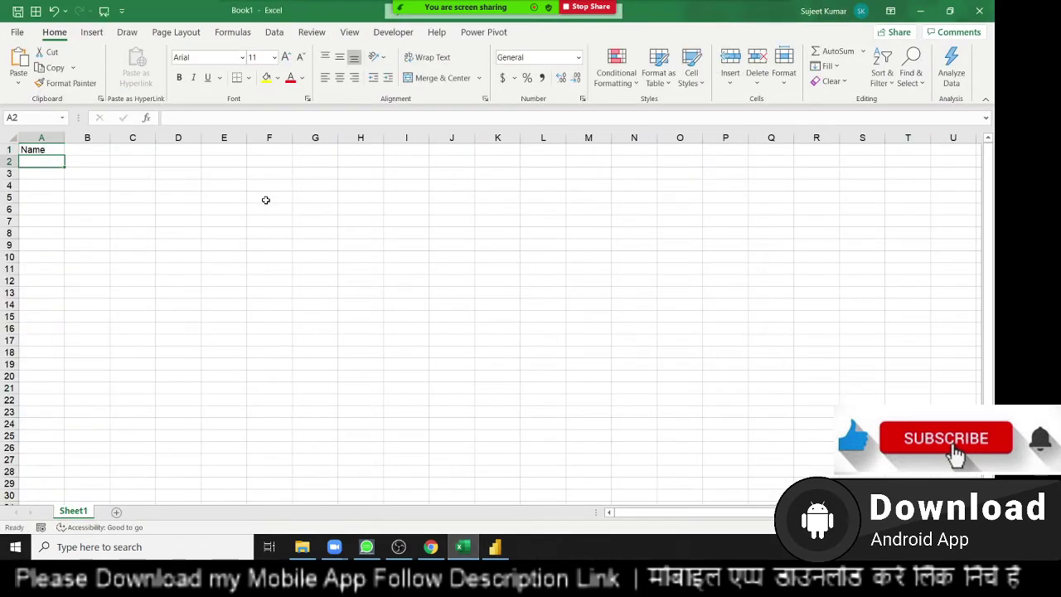
pyautogui.press('Up')
pyautogui.press('Right')
pyautogui.write('JAN')
pyautogui.press('Return')
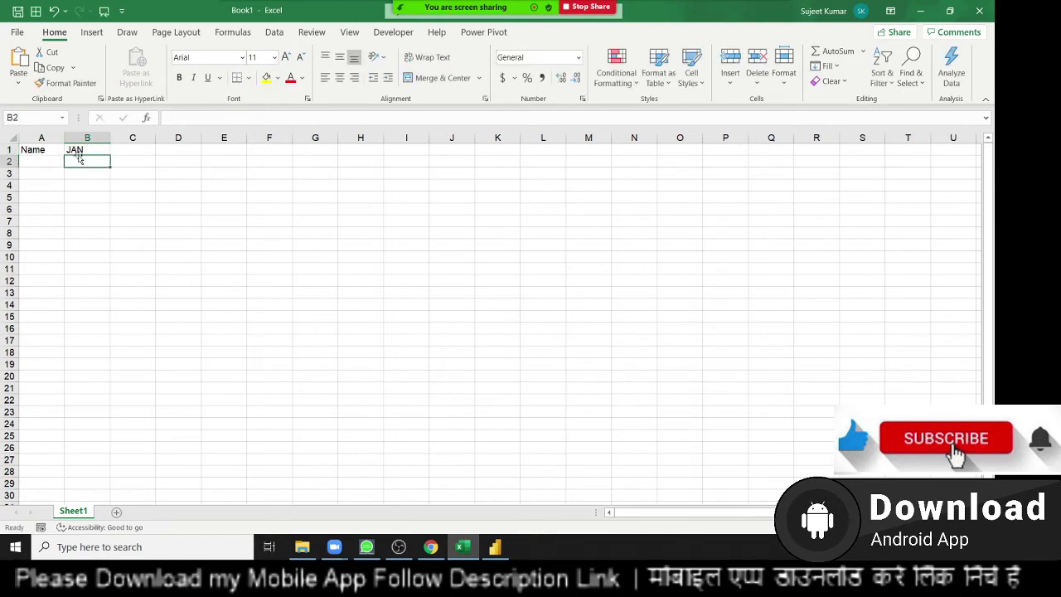
pyautogui.click(78, 149)
pyautogui.moveTo(109, 156); pyautogui.dragTo(359, 185)
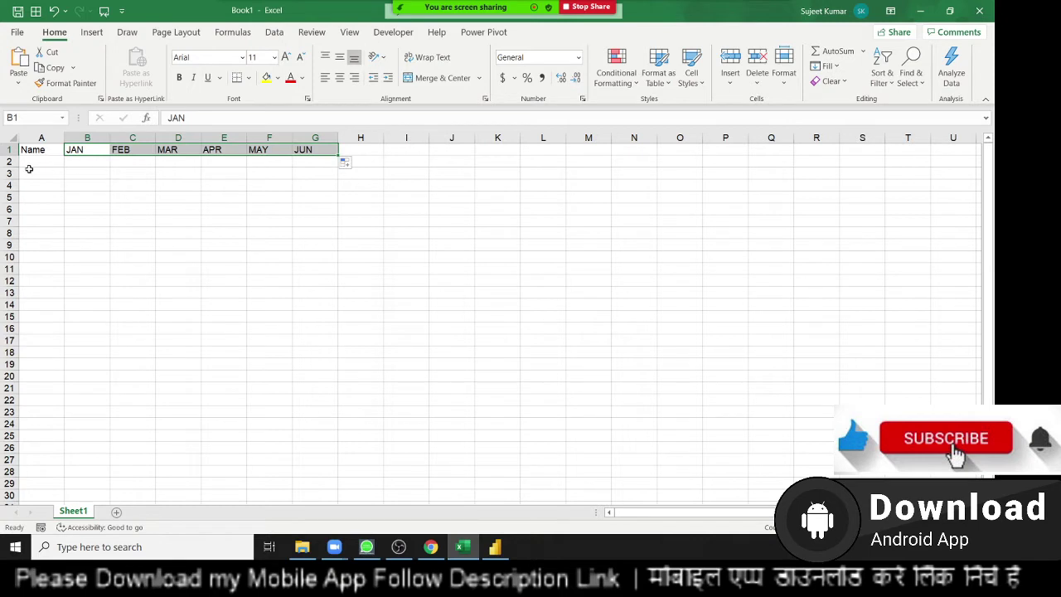
# Step: Enter a first name in A2 and fill the names down to A24
pyautogui.click(29, 170)
pyautogui.write('Puja')
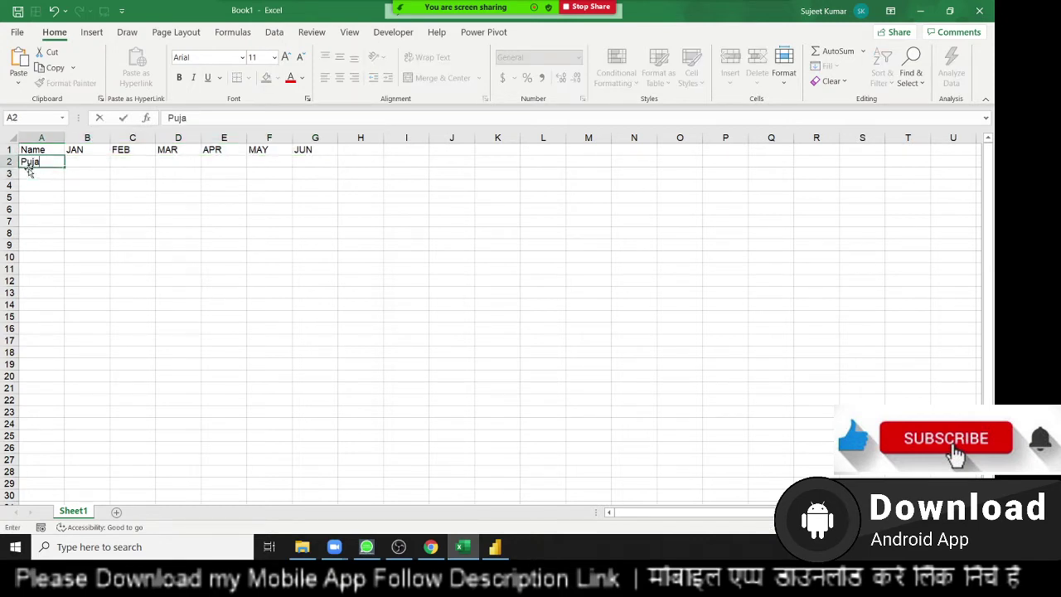
pyautogui.click(83, 209)
pyautogui.click(55, 163)
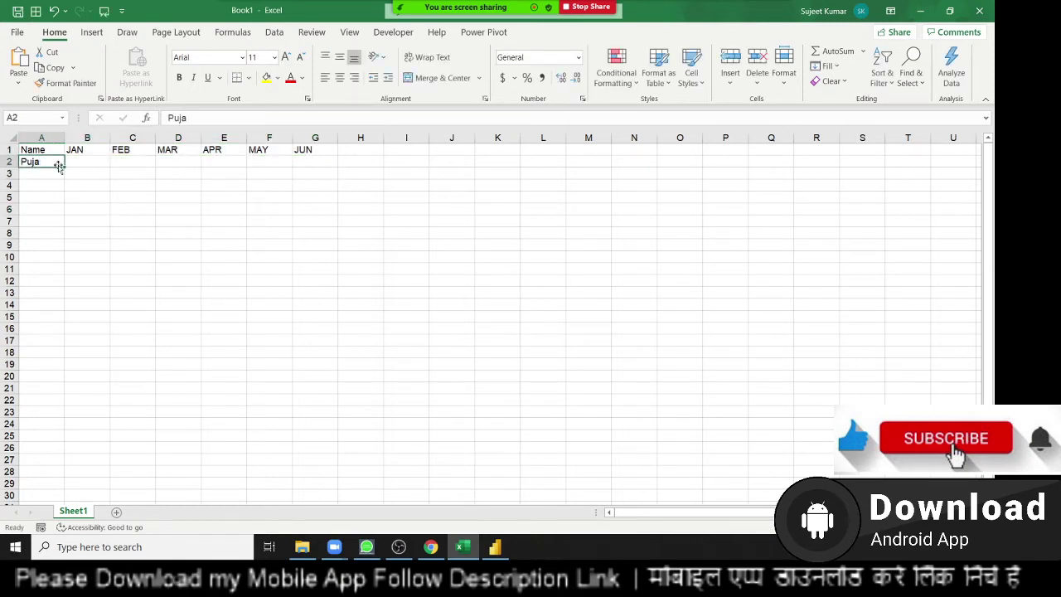
pyautogui.moveTo(65, 167)
pyautogui.mouseDown()
pyautogui.moveTo(75, 213)
pyautogui.moveTo(71, 428)
pyautogui.mouseUp()
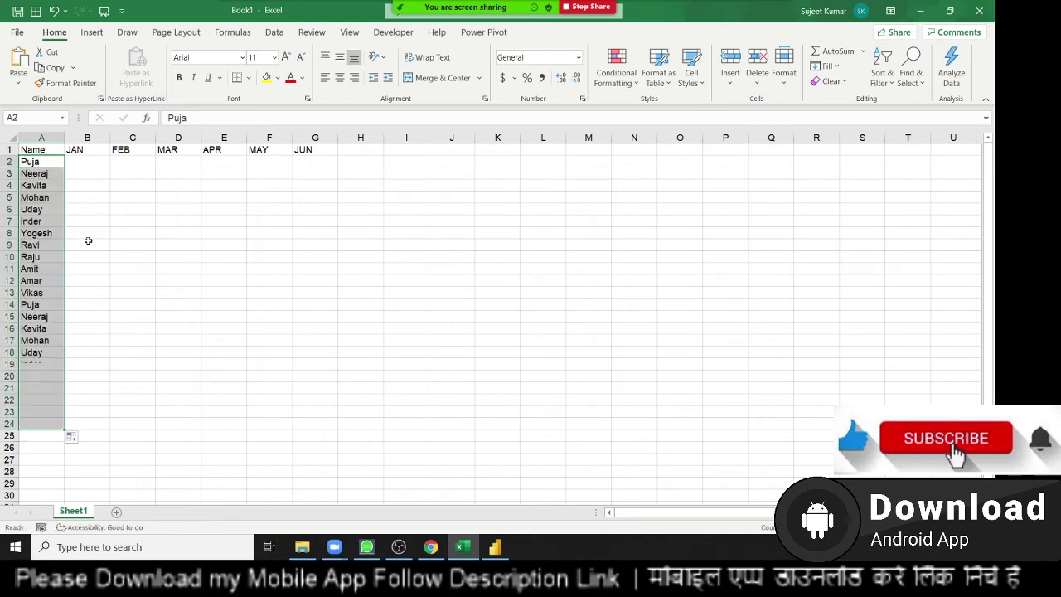
pyautogui.click(91, 160)
# Step: Fill B2:G24 with the =RANDBETWEEN(10,90) random-number formula
pyautogui.write('=ra')
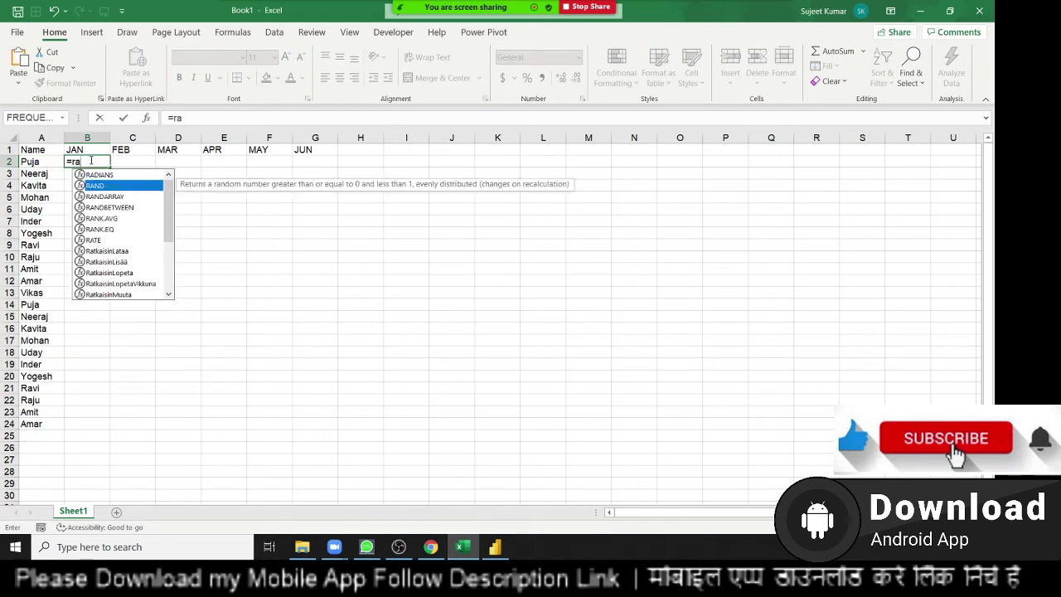
pyautogui.press('Down')
pyautogui.press('Down')
pyautogui.press('Down')
pyautogui.press('Tab')
pyautogui.write('1')
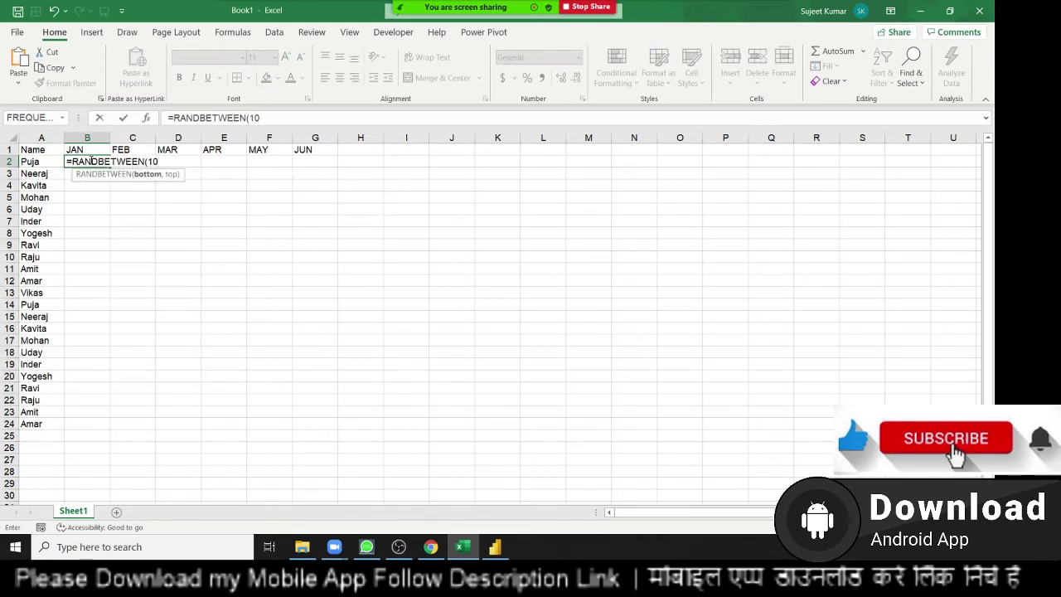
pyautogui.write(',50)')
pyautogui.press('Return')
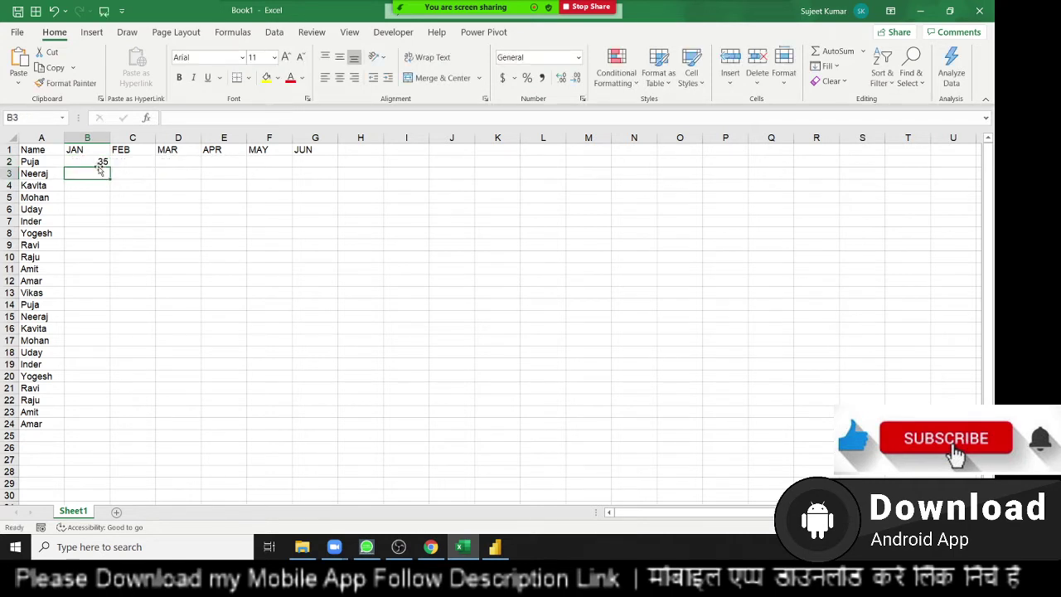
pyautogui.moveTo(91, 161); pyautogui.dragTo(314, 163)
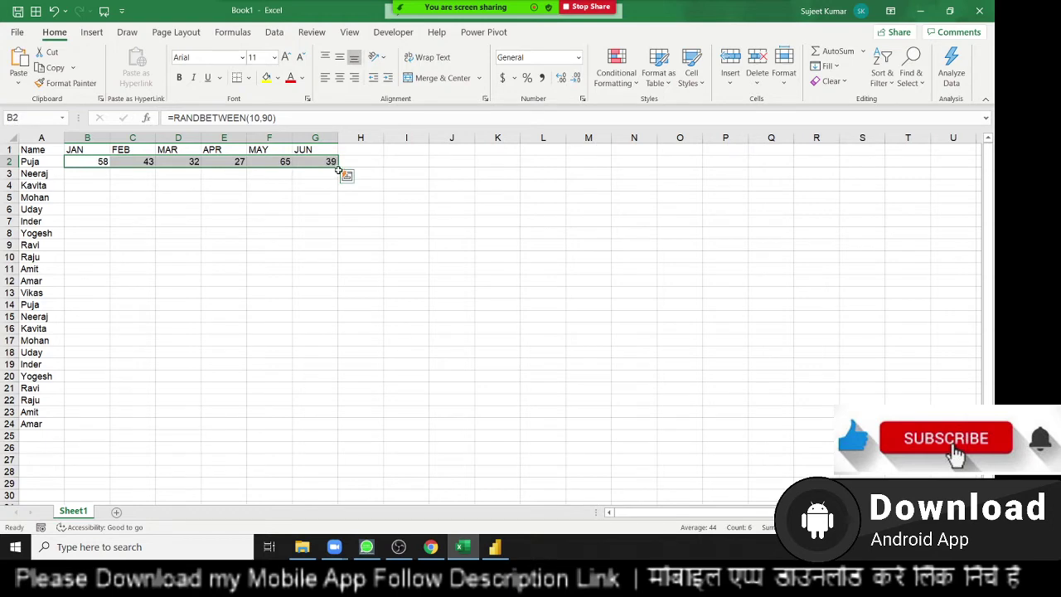
pyautogui.doubleClick(338, 168)
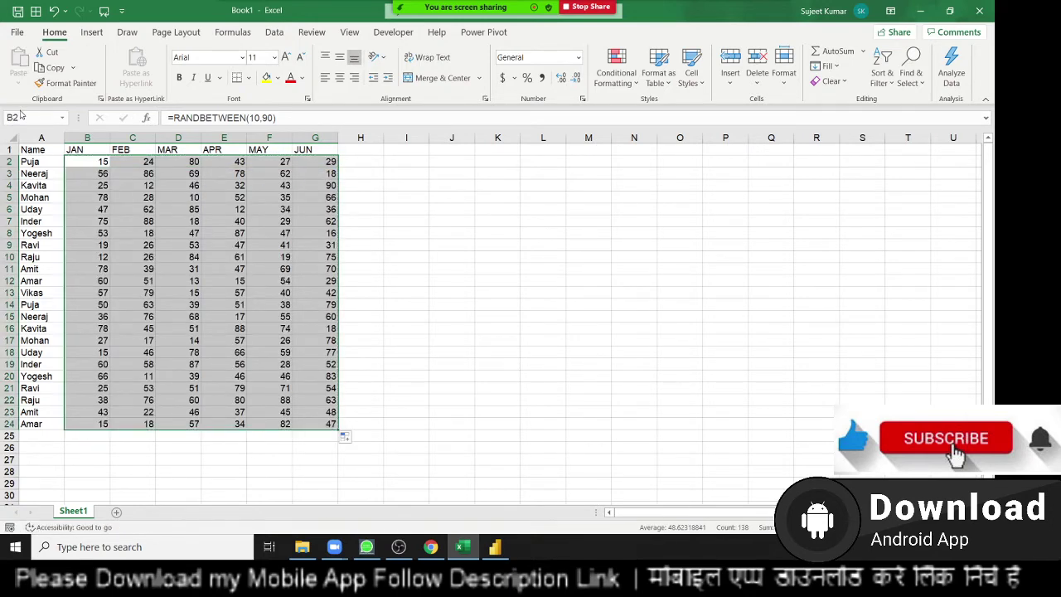
# Step: Paste the B2:G24 numbers back as fixed values and bring up the File page
pyautogui.hotkey('ctrl', 'c')
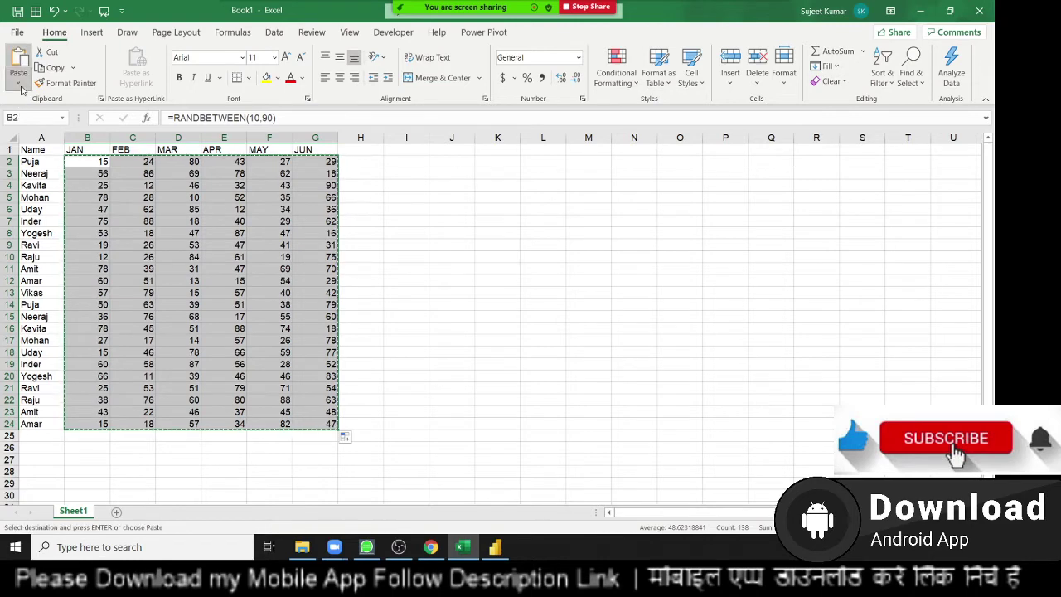
pyautogui.click(18, 89)
pyautogui.click(17, 181)
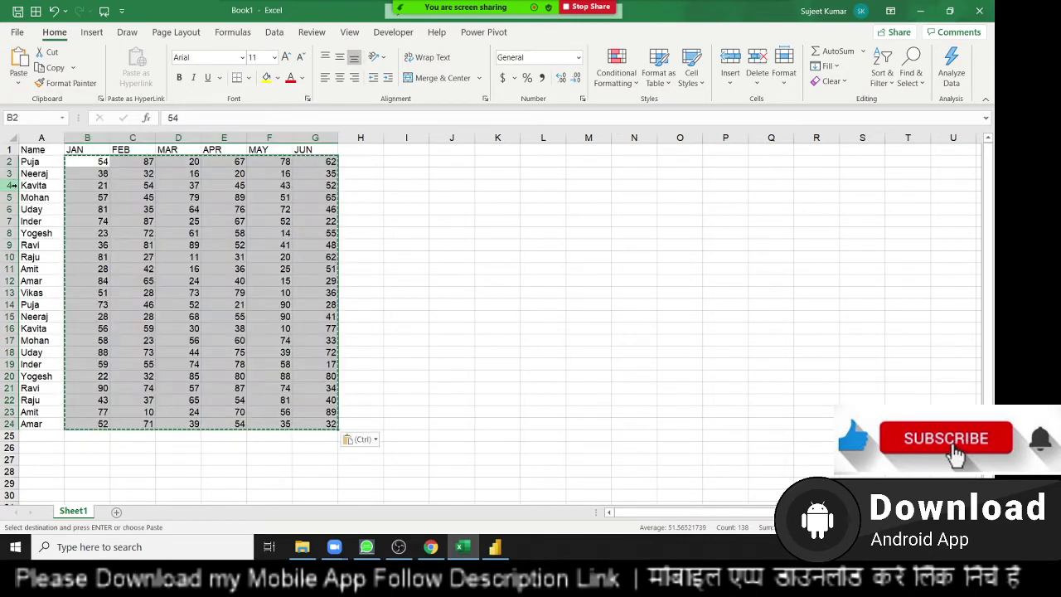
pyautogui.press('Escape')
pyautogui.click(120, 181)
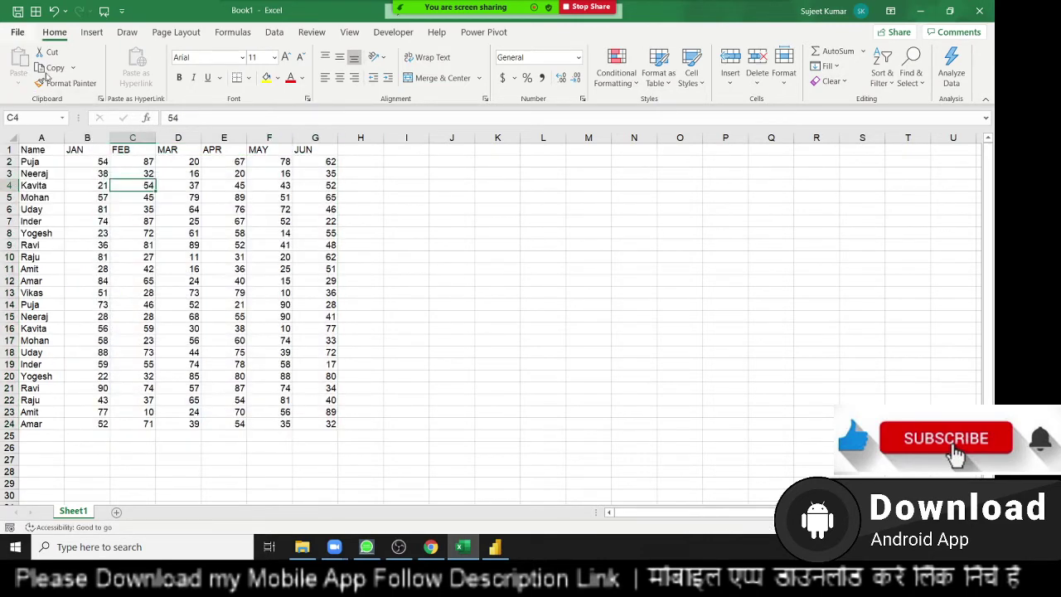
pyautogui.hotkey('alt', 'f')
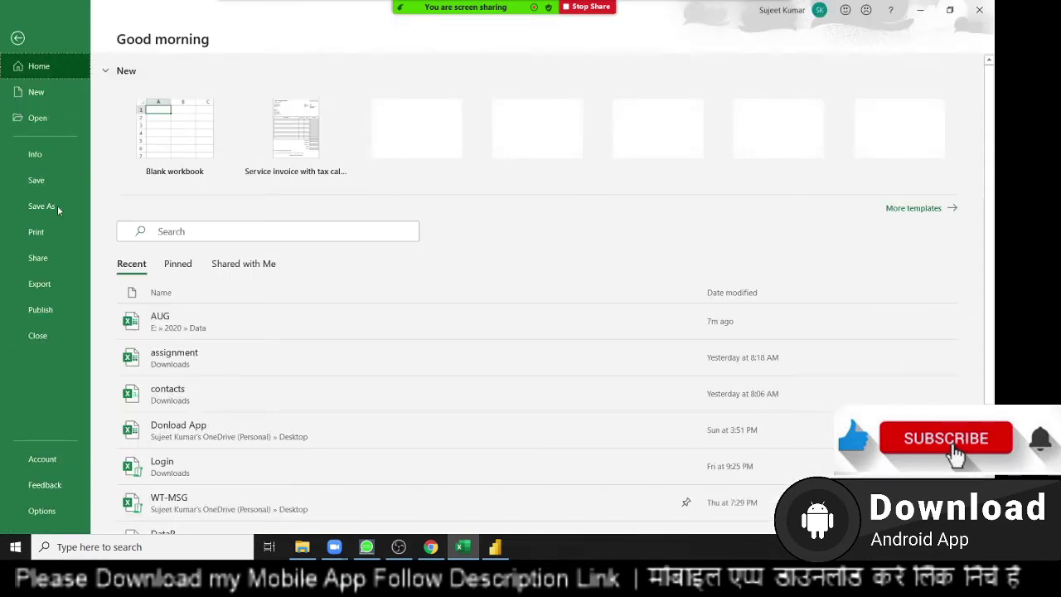
# Step: Choose Excel Workbook format and create a new DD folder inside E:\2020\Data
pyautogui.click(57, 206)
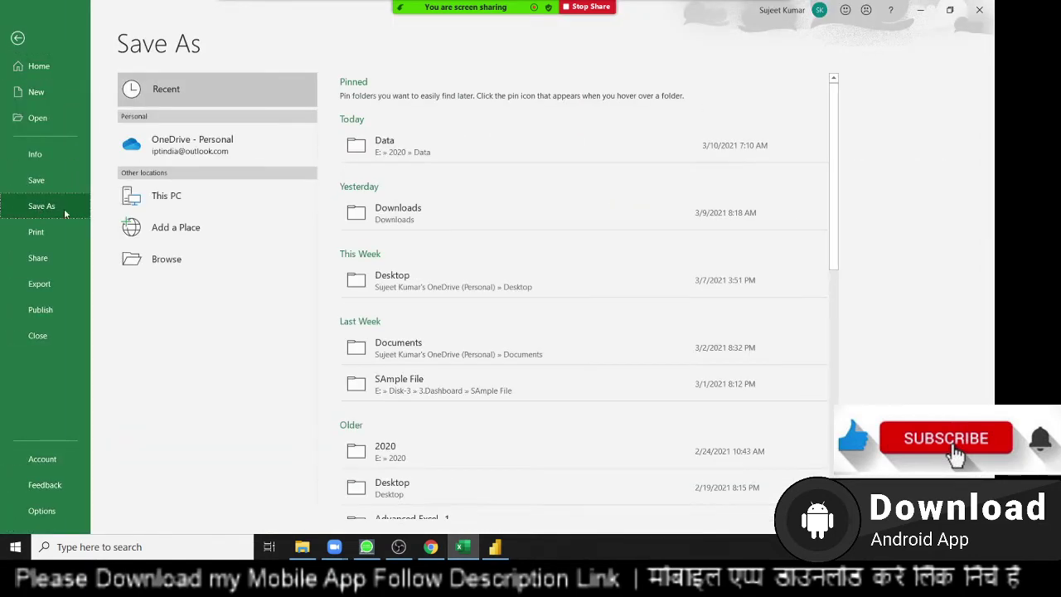
pyautogui.click(374, 156)
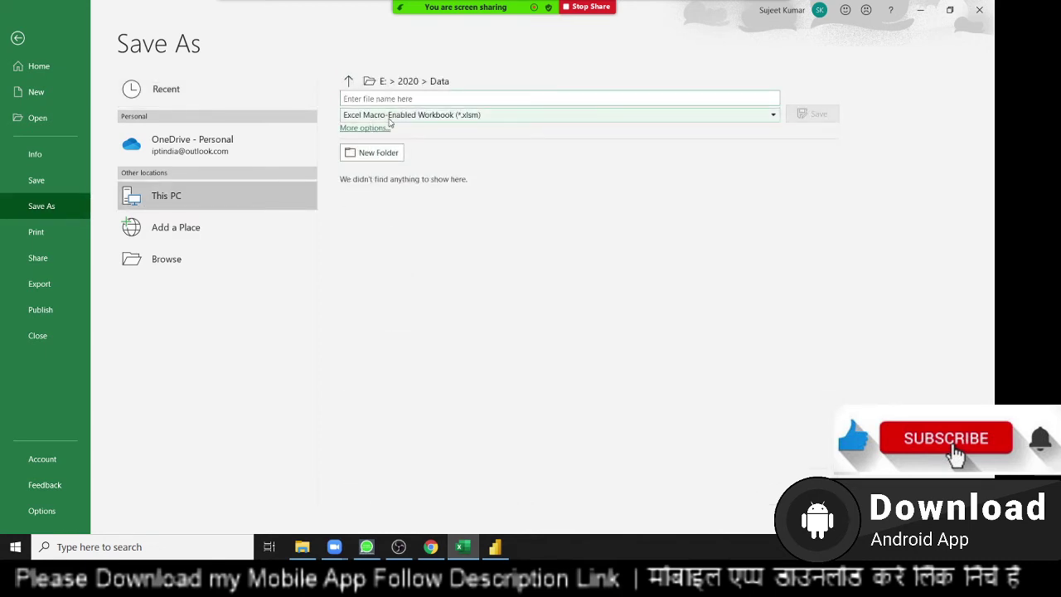
pyautogui.click(384, 116)
pyautogui.click(381, 131)
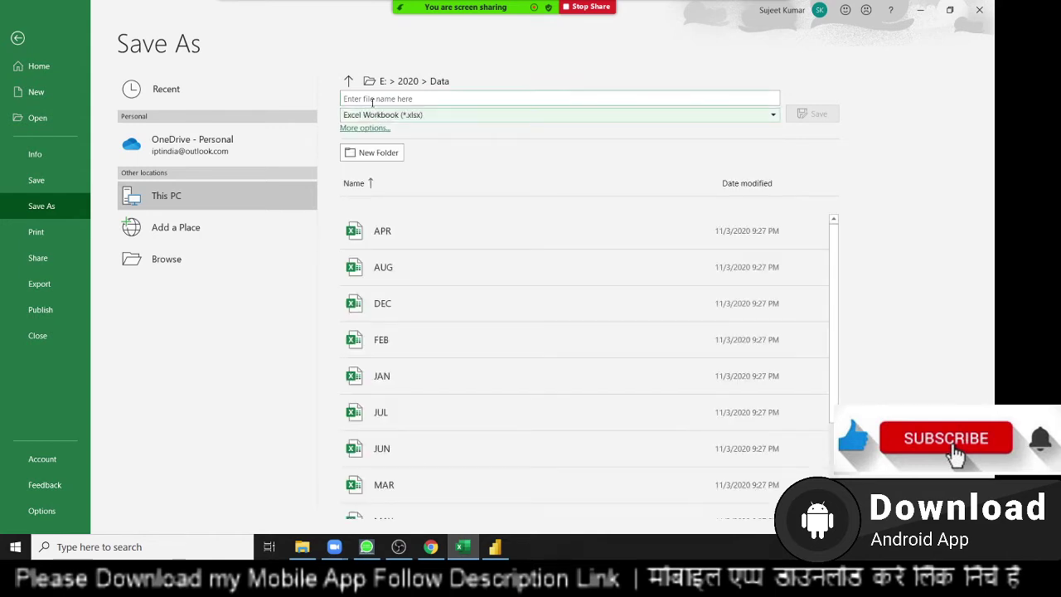
pyautogui.click(376, 153)
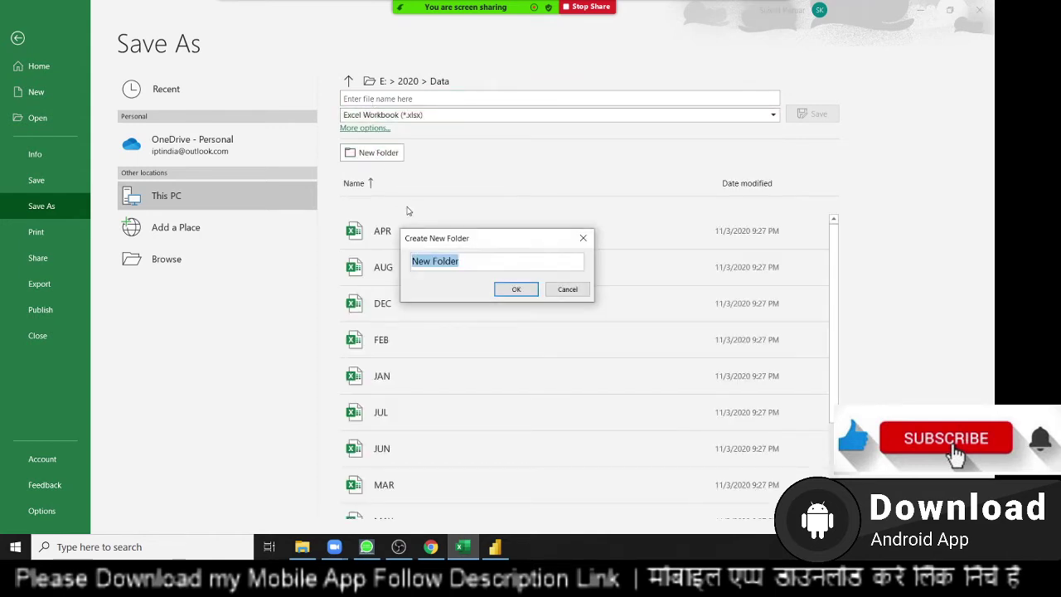
pyautogui.write('DD')
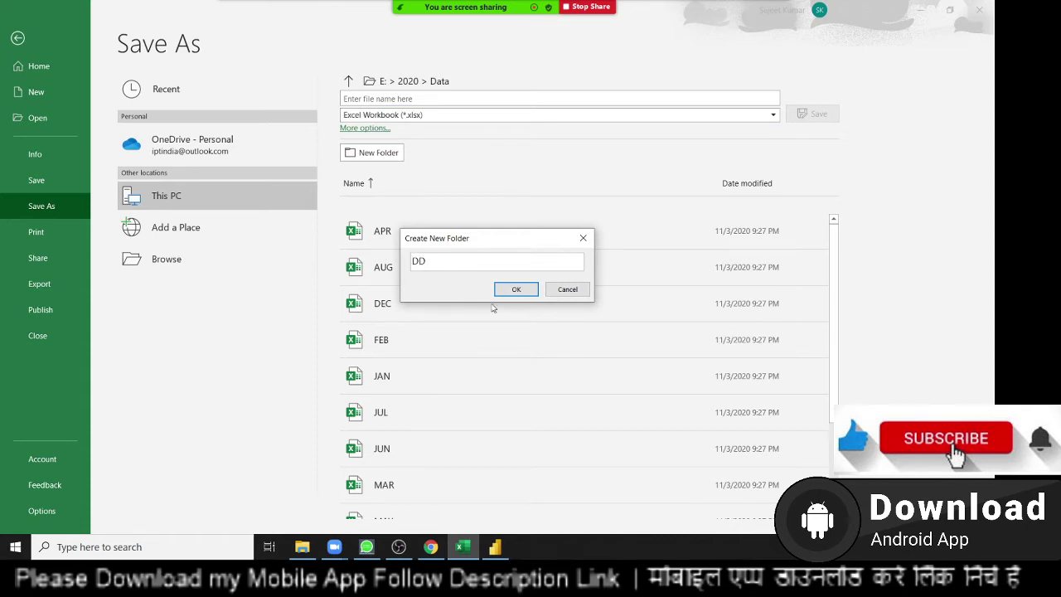
pyautogui.click(514, 290)
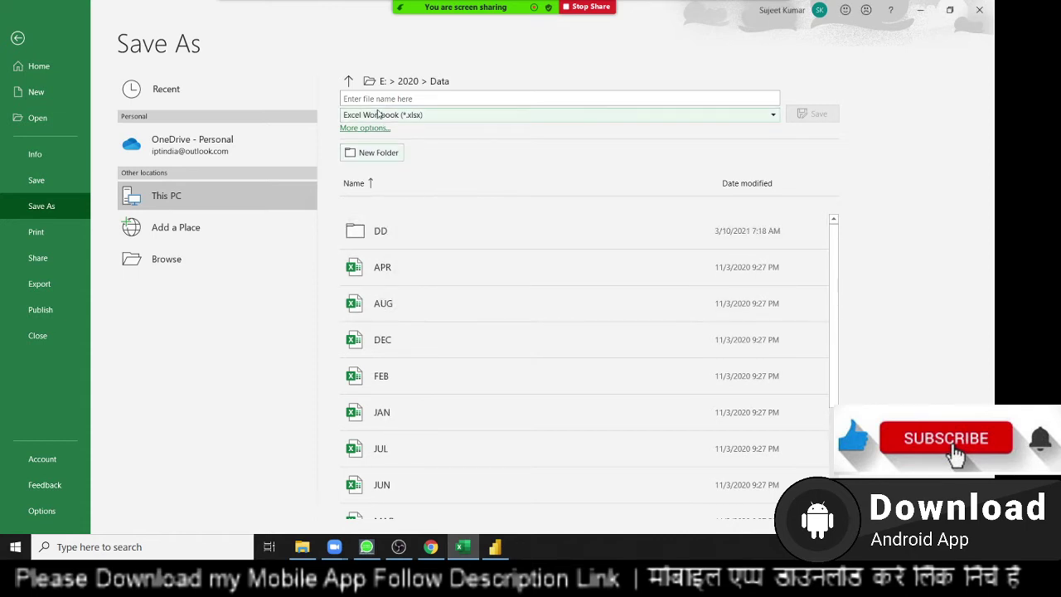
pyautogui.doubleClick(379, 232)
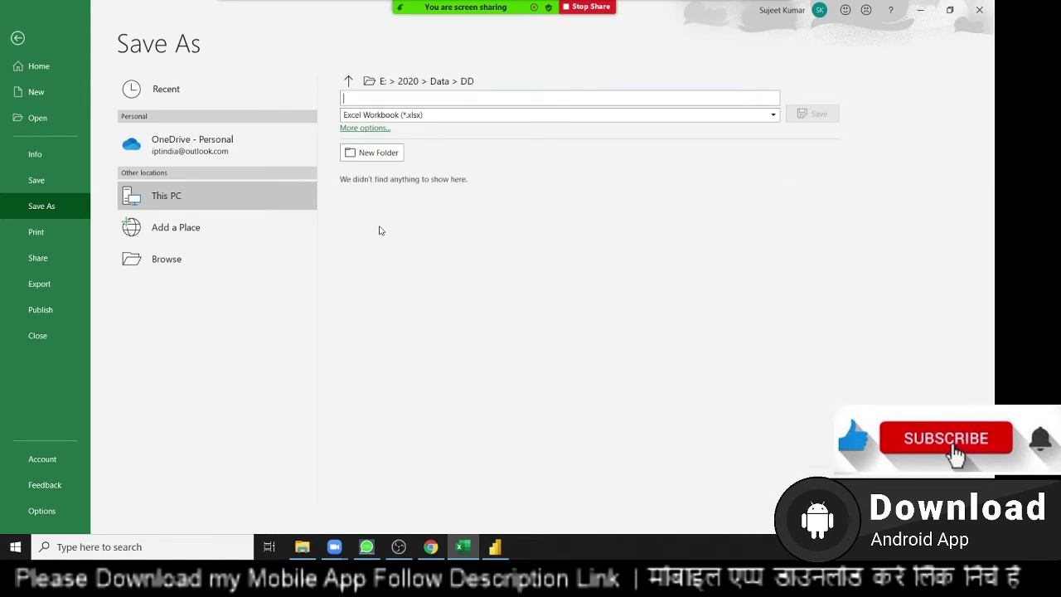
# Step: Name the workbook Delhi and save it in the DD folder
pyautogui.click(368, 101)
pyautogui.write('1')
pyautogui.press('BackSpace')
pyautogui.write('Delhi')
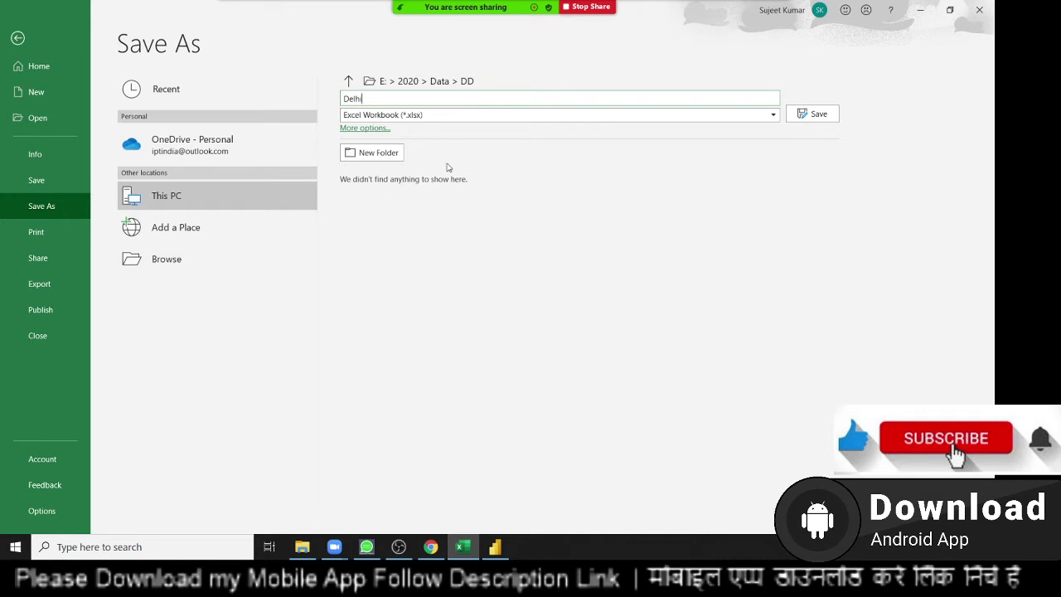
pyautogui.click(802, 113)
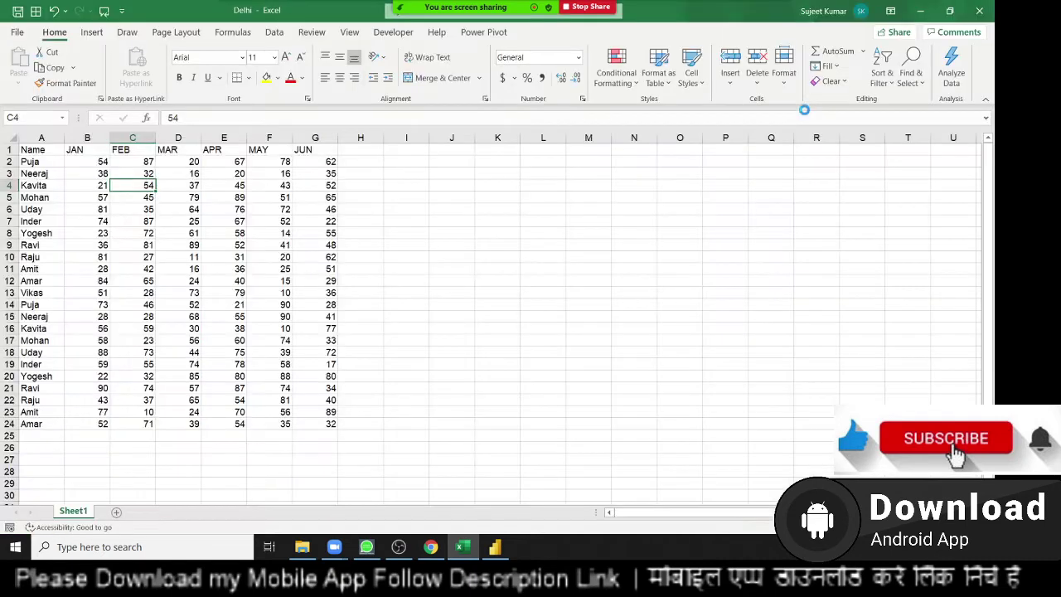
# Step: Enter a RANDBETWEEN formula in B2 and fill it through B2:G24
pyautogui.click(89, 162)
pyautogui.write('=ra')
pyautogui.press('Down')
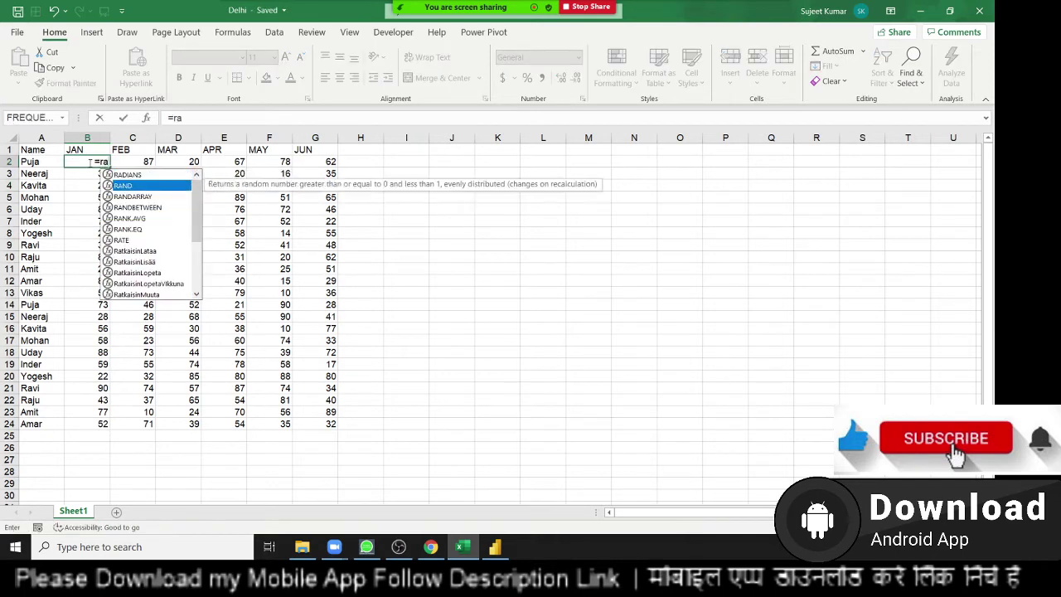
pyautogui.press('Down')
pyautogui.press('Down')
pyautogui.press('Tab')
pyautogui.write('10')
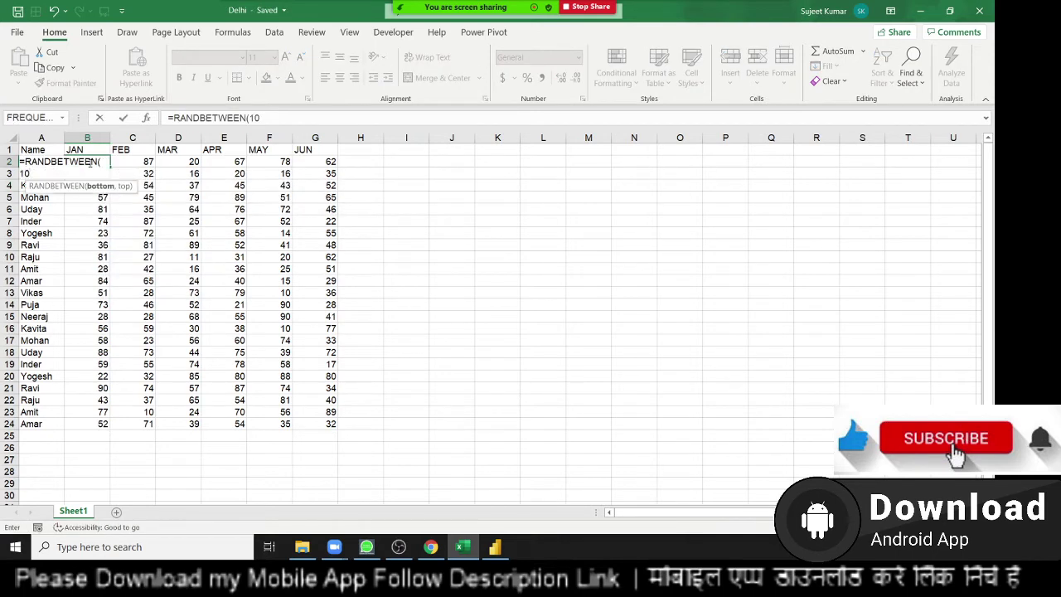
pyautogui.write('m')
pyautogui.press('BackSpace')
pyautogui.write(',50')
pyautogui.press('Return')
pyautogui.press('Up')
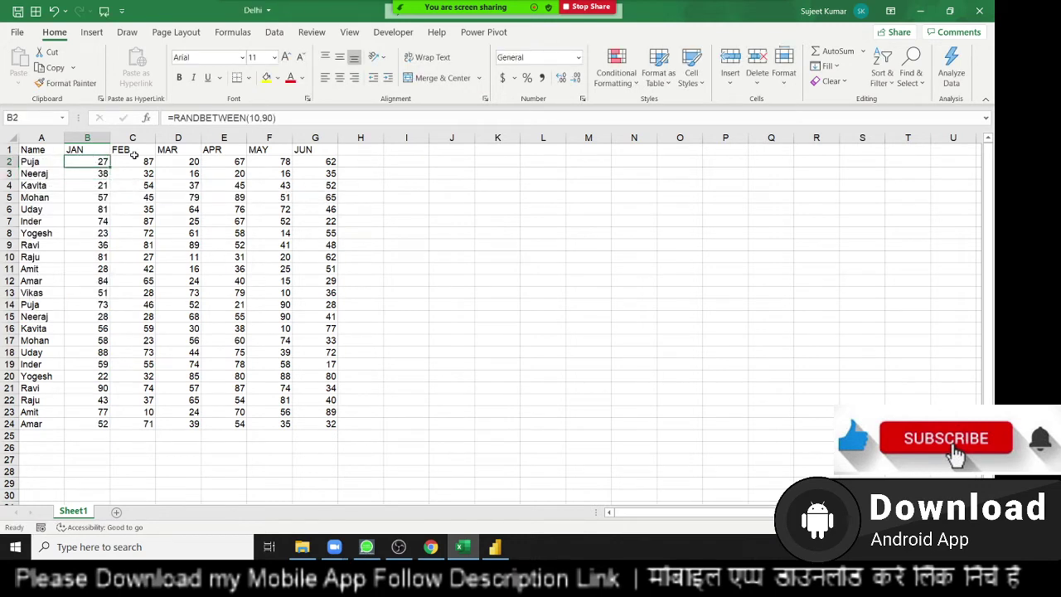
pyautogui.hotkey('ctrl', 'shift', 'End')
pyautogui.hotkey('ctrl', 'r')
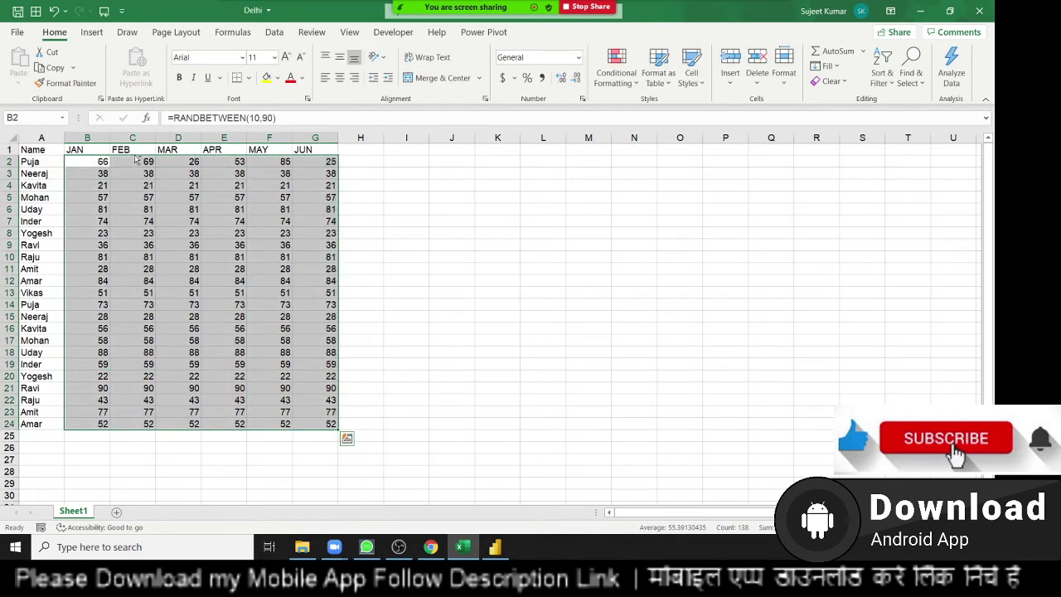
pyautogui.press('F9')
# Step: Extend the month headings to JUL in H1 and fill the formulas into column H
pyautogui.hotkey('ctrl', 'c')
pyautogui.click(18, 83)
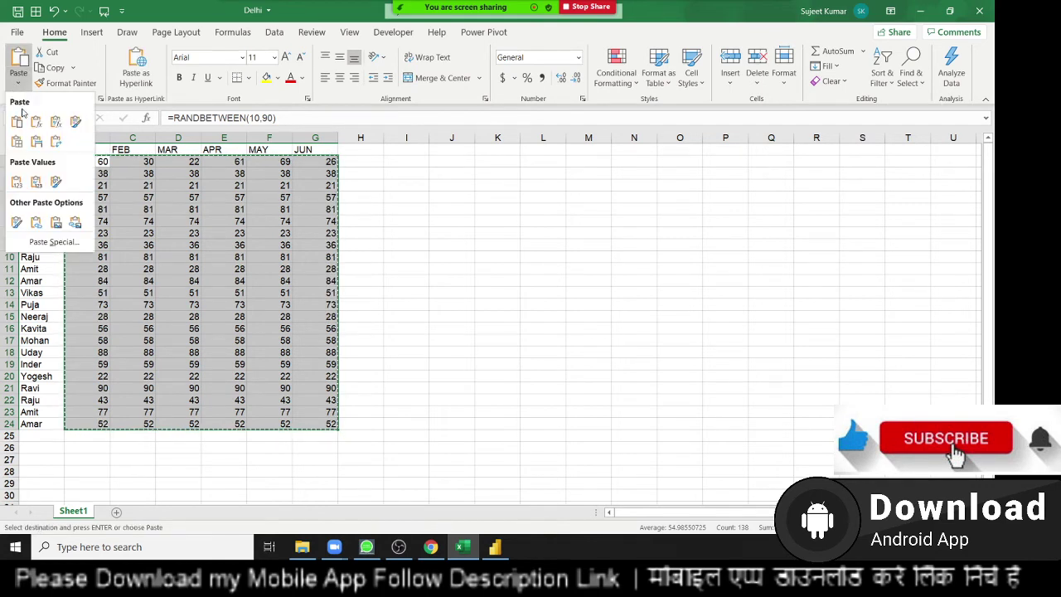
pyautogui.click(335, 184)
pyautogui.click(334, 154)
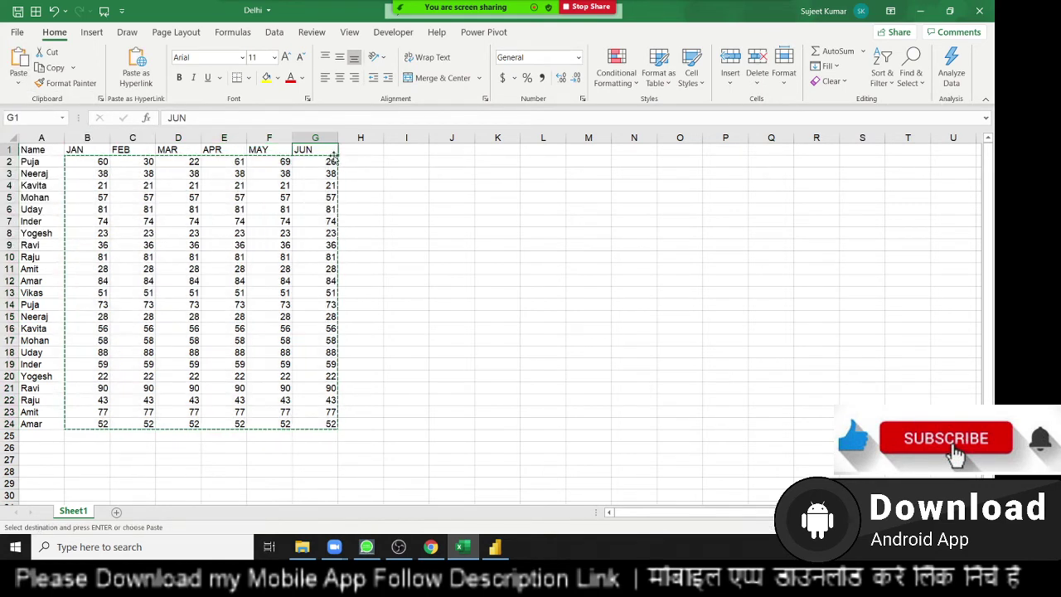
pyautogui.moveTo(334, 154); pyautogui.dragTo(377, 156)
pyautogui.click(331, 162)
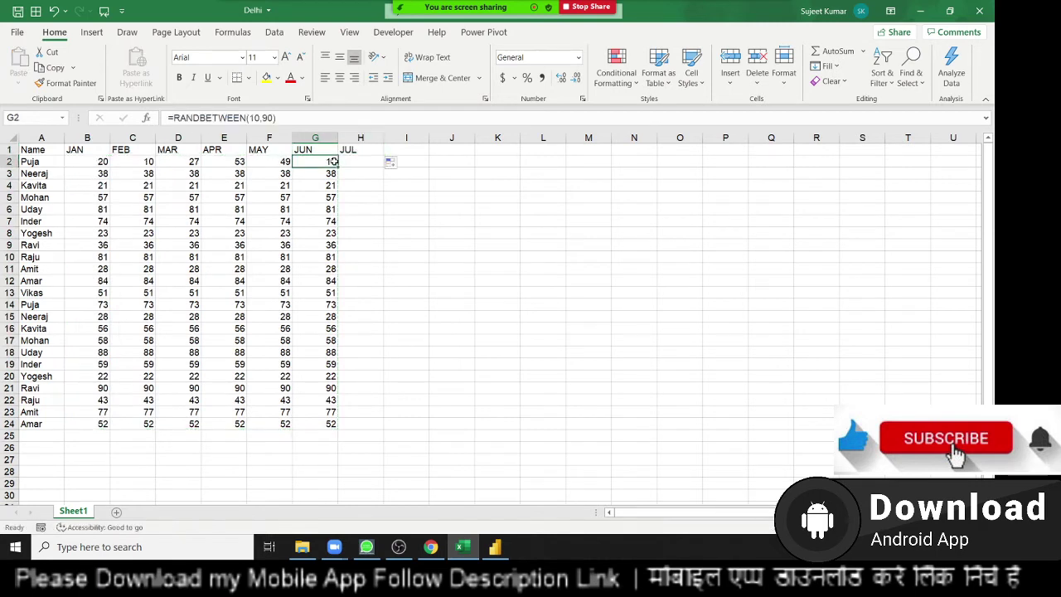
pyautogui.hotkey('ctrl', 'shift', 'Down')
pyautogui.hotkey('shift', 'Right')
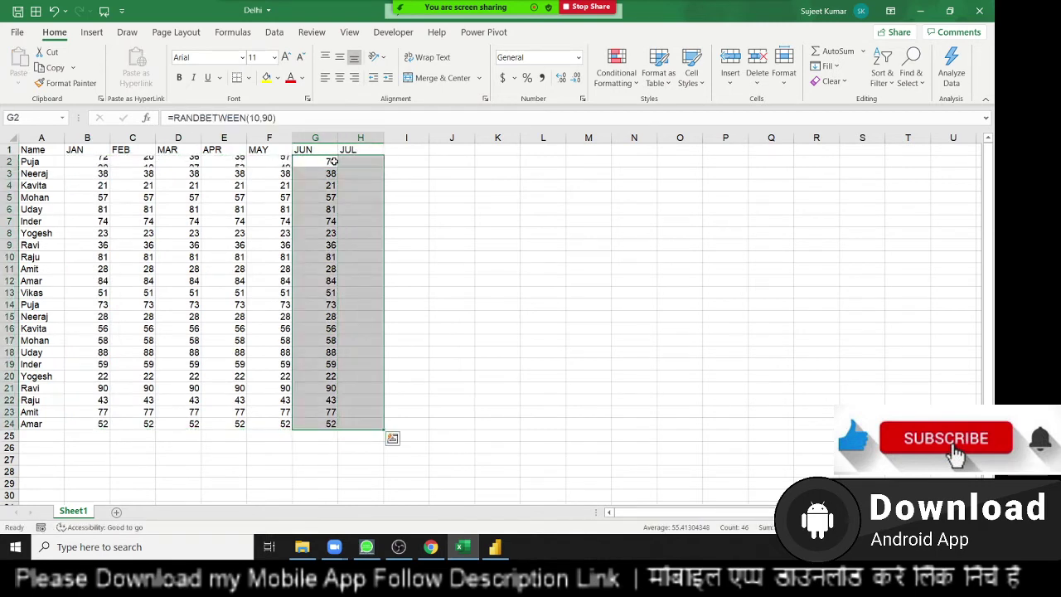
pyautogui.hotkey('ctrl', 'r')
# Step: Paste B2:H24 back as fixed values and go to the Save As page
pyautogui.click(87, 162)
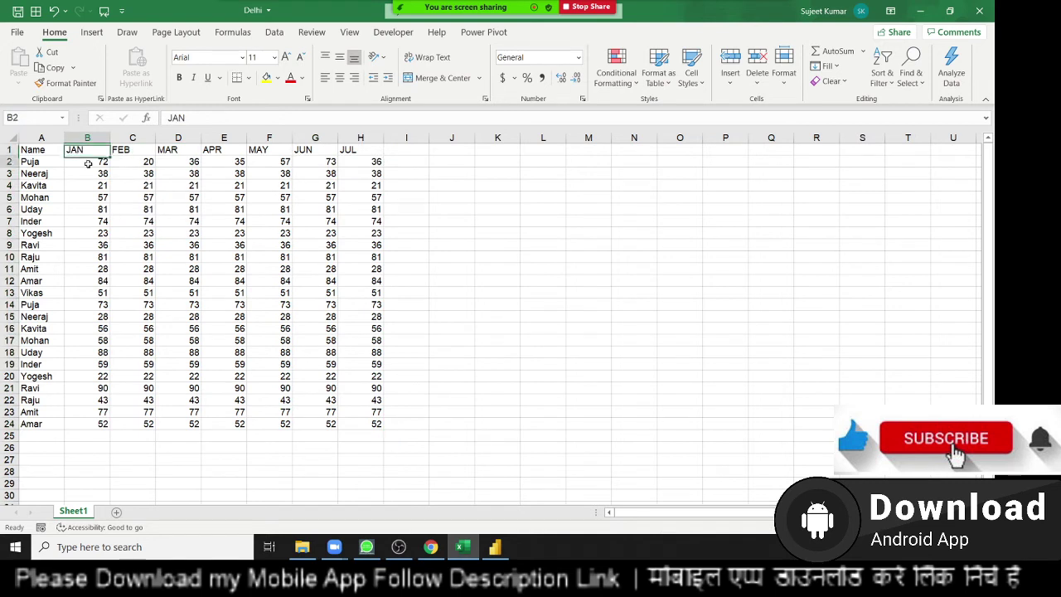
pyautogui.hotkey('ctrl', 'shift', 'Right')
pyautogui.hotkey('ctrl', 'shift', 'Down')
pyautogui.hotkey('ctrl', 'c')
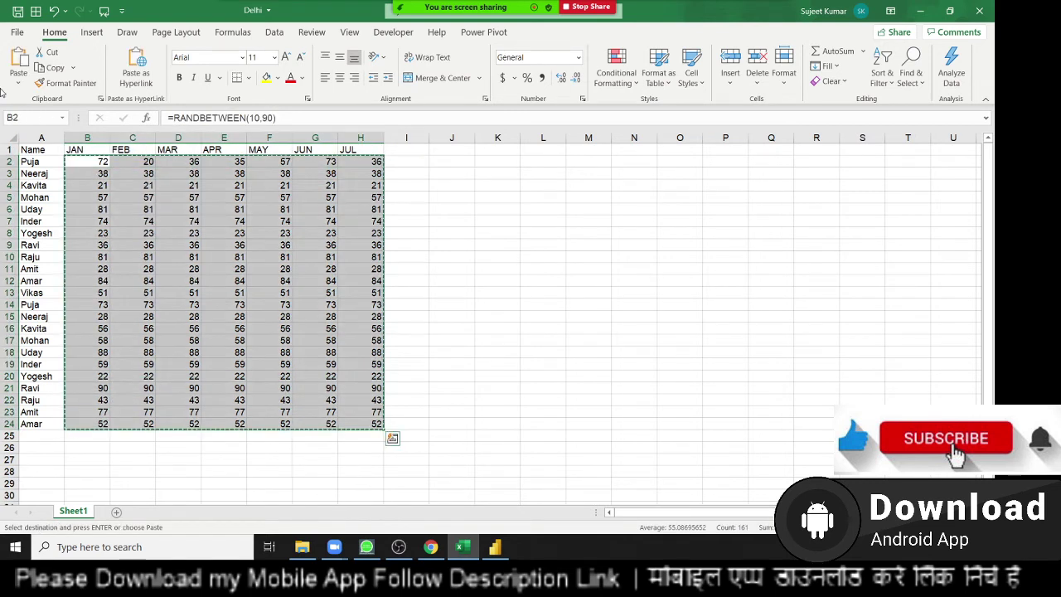
pyautogui.click(14, 79)
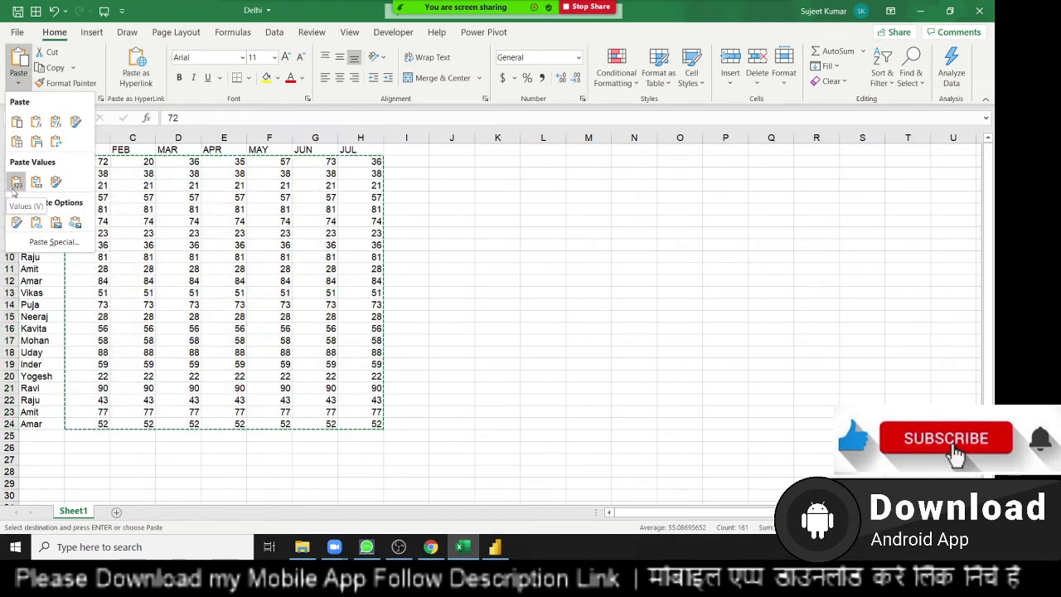
pyautogui.click(15, 181)
pyautogui.click(17, 31)
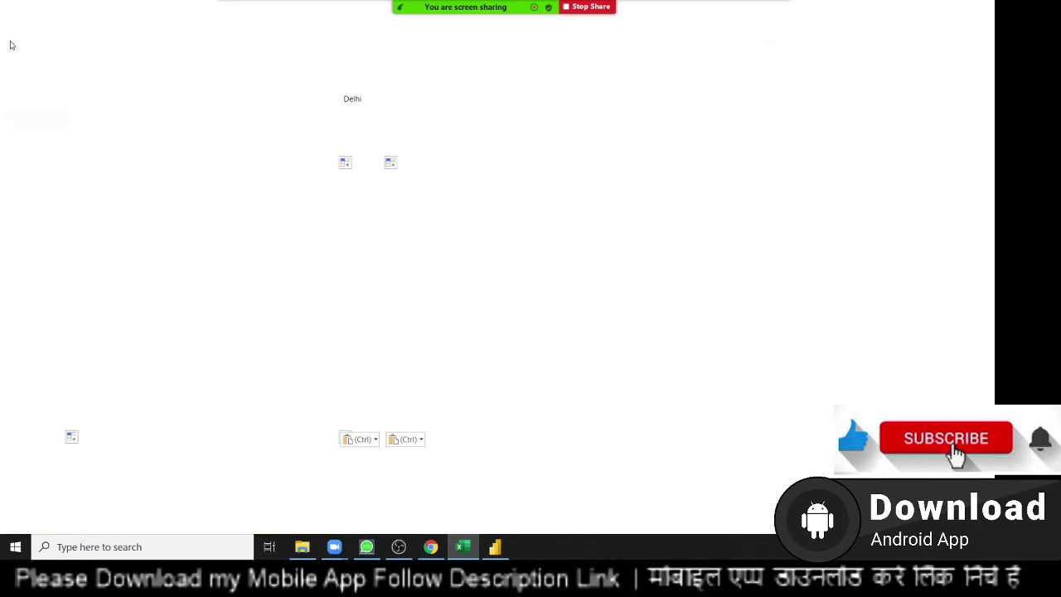
pyautogui.click(40, 207)
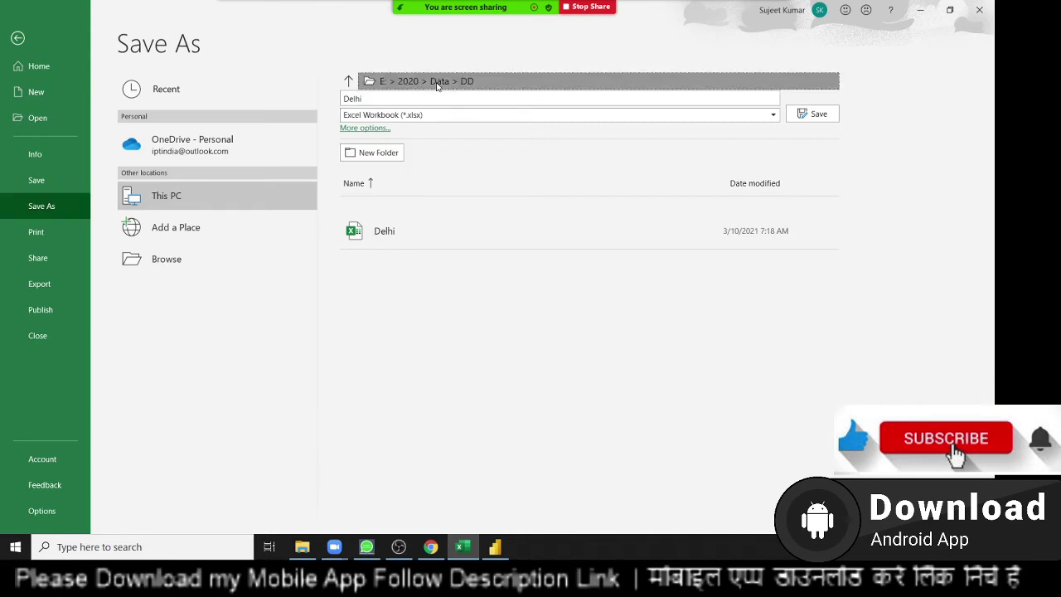
# Step: Save the workbook as Pune in the E:\2020 folder, then close Excel
pyautogui.press('F12')
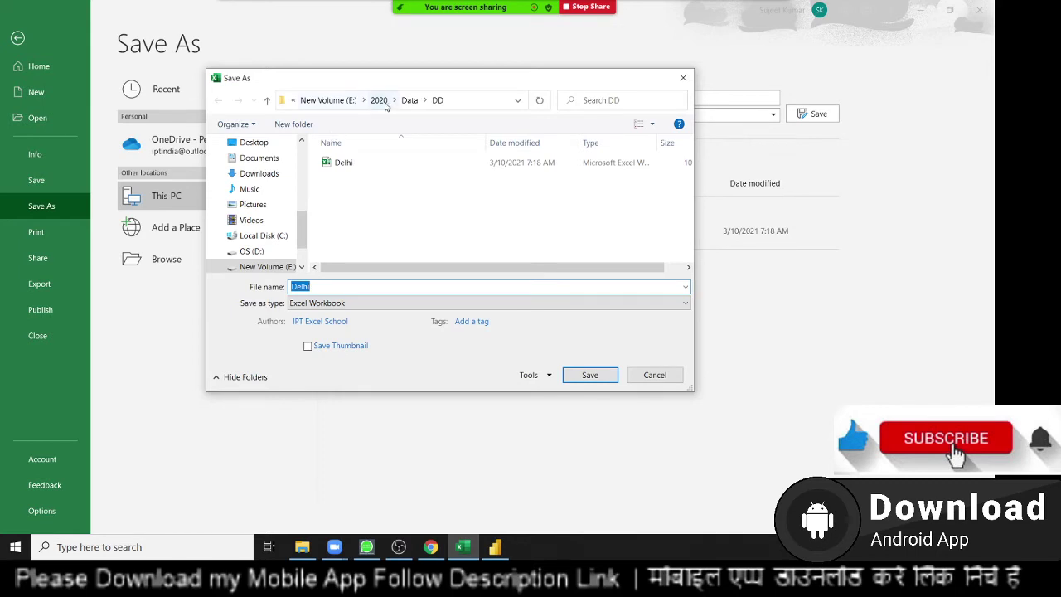
pyautogui.click(379, 101)
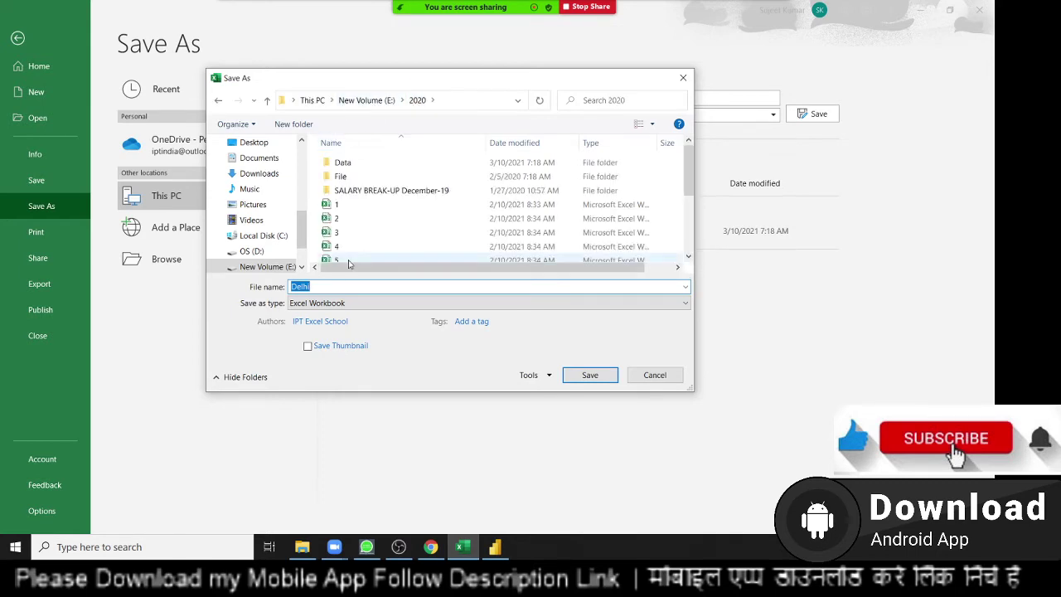
pyautogui.write('Pune')
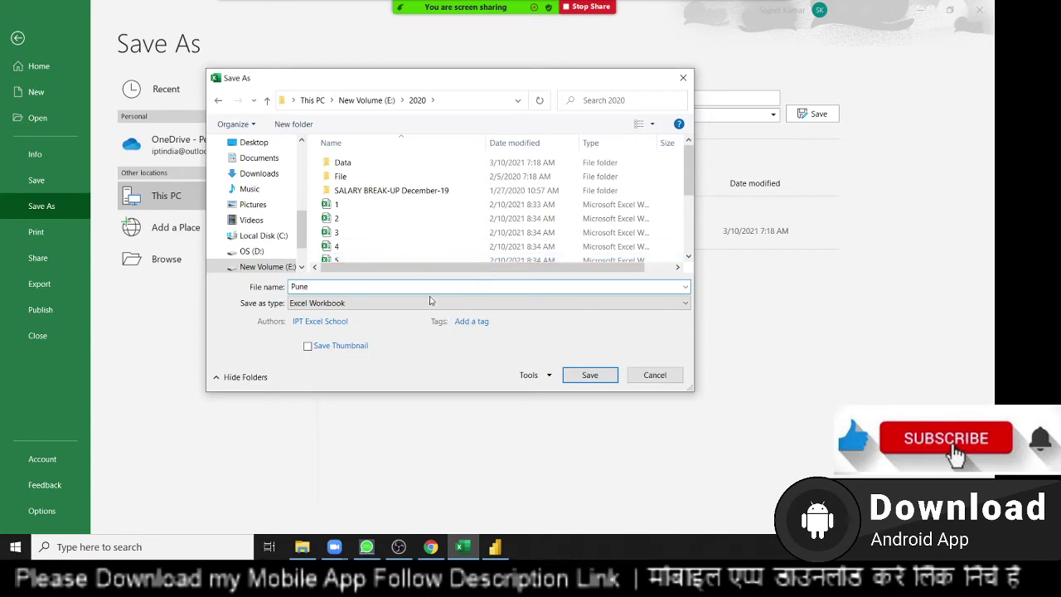
pyautogui.click(589, 375)
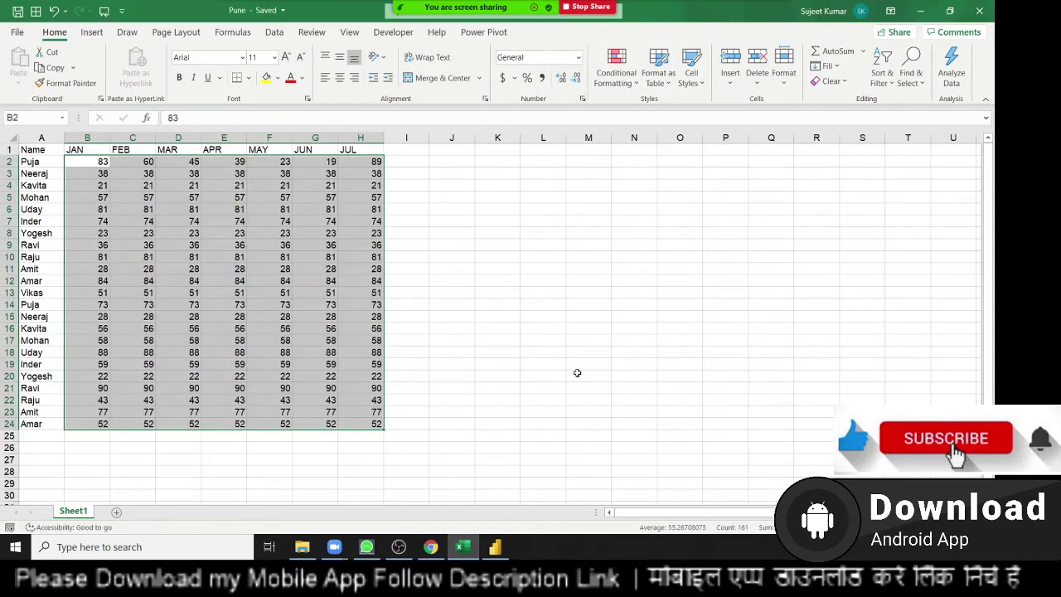
pyautogui.click(975, 10)
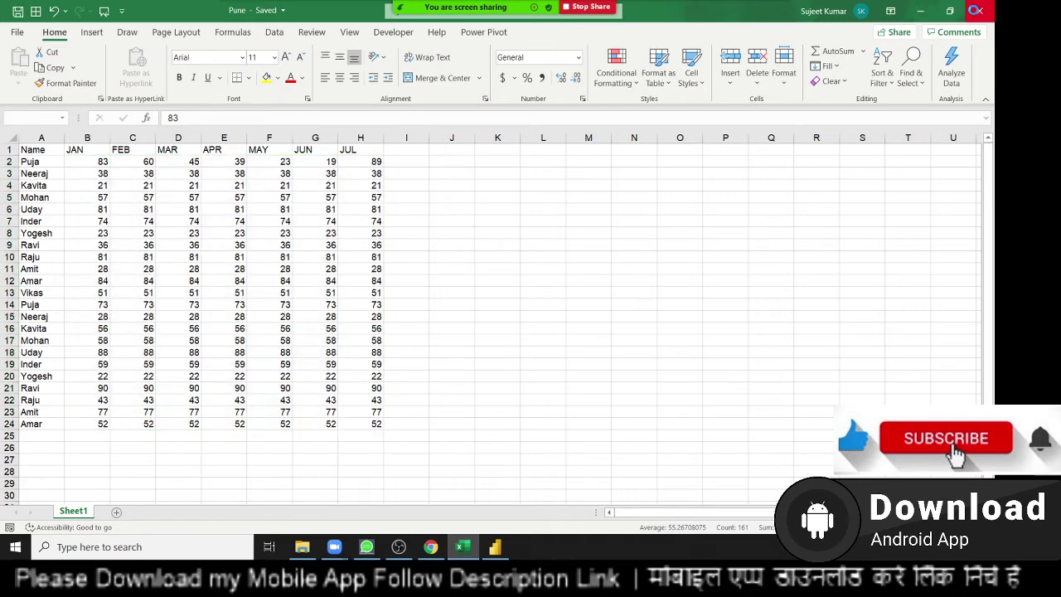
# Step: Start importing an Excel workbook in Power BI Desktop
pyautogui.click(498, 546)
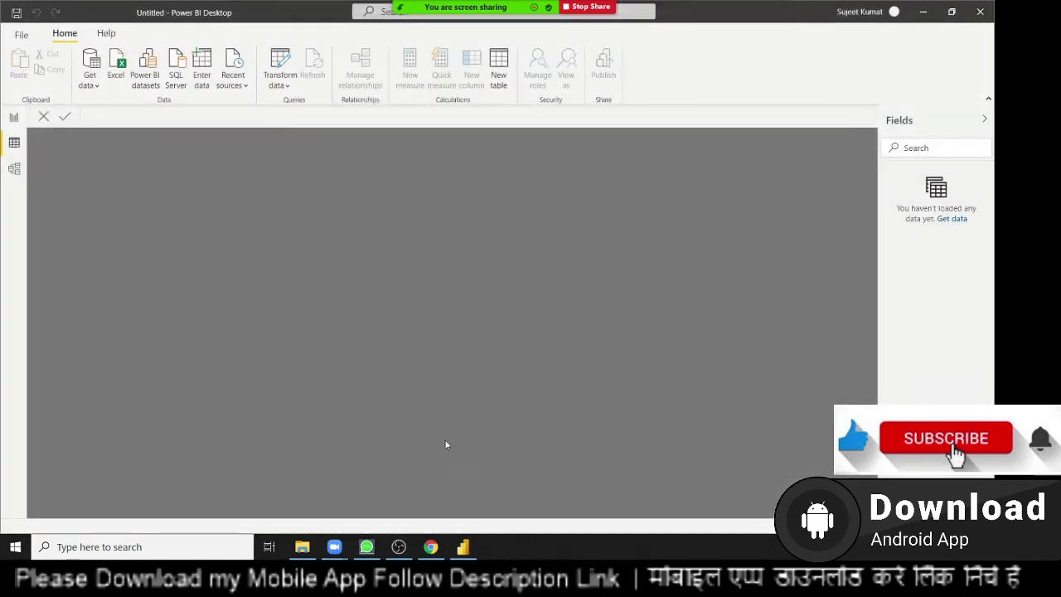
pyautogui.click(88, 83)
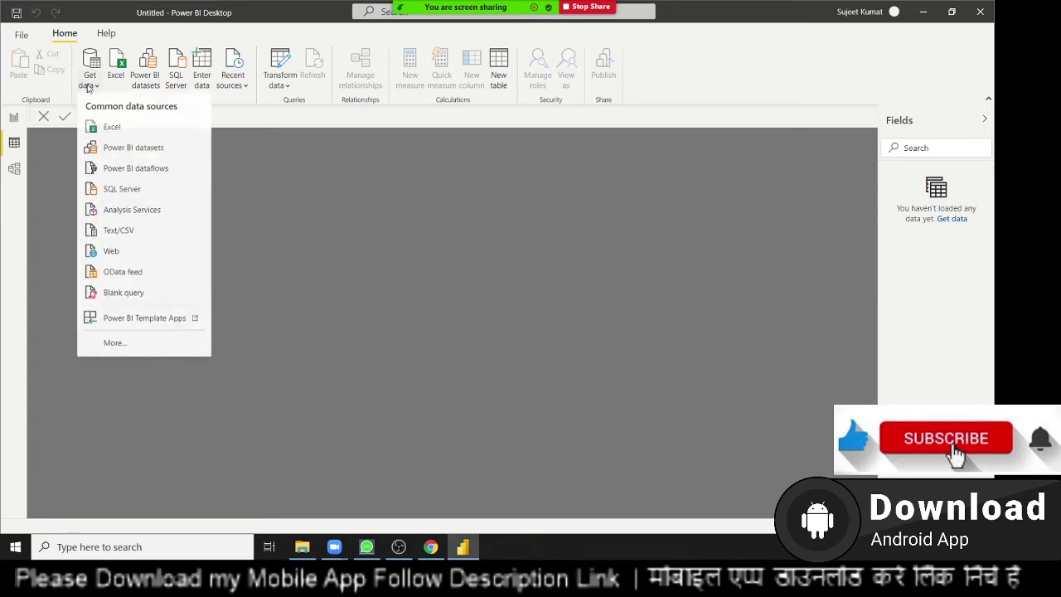
pyautogui.click(102, 127)
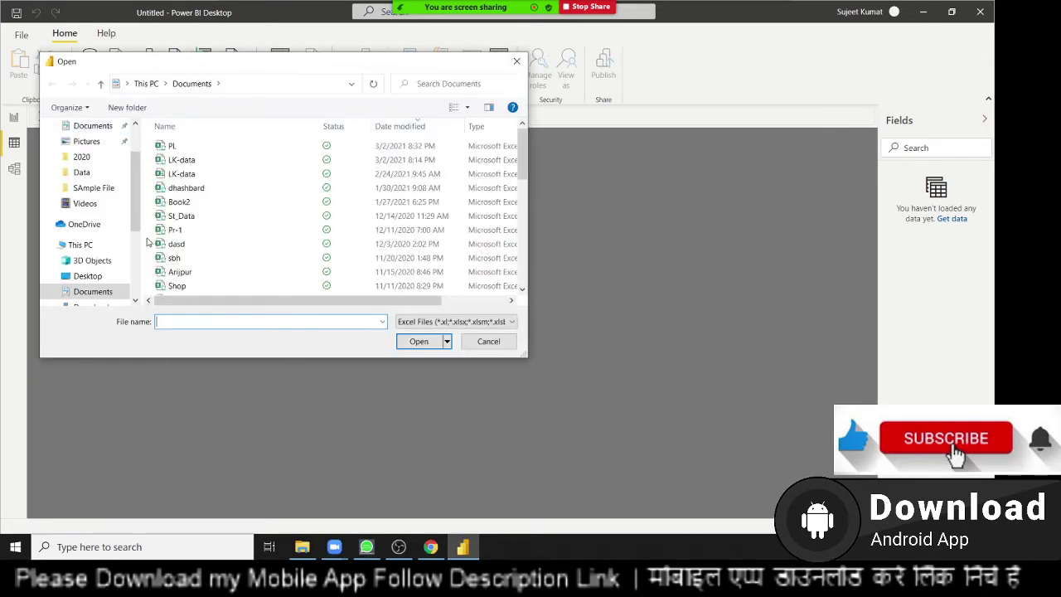
pyautogui.scroll(-1, 101, 271)
pyautogui.scroll(-1, 96, 282)
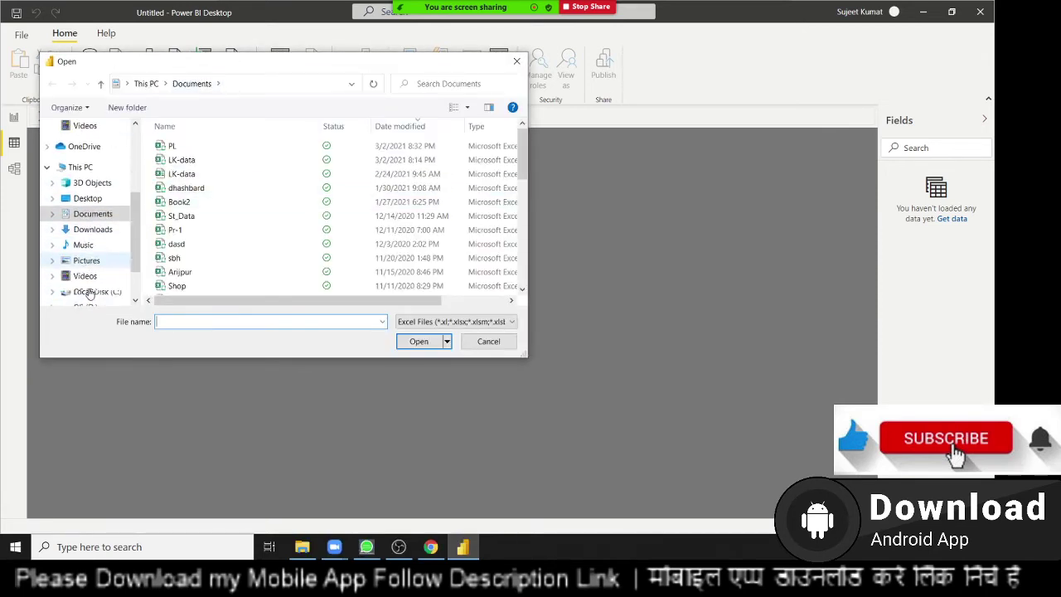
pyautogui.scroll(-1, 89, 293)
# Step: Browse to E:\2020\Data\DD and open Delhi.xlsx
pyautogui.click(94, 267)
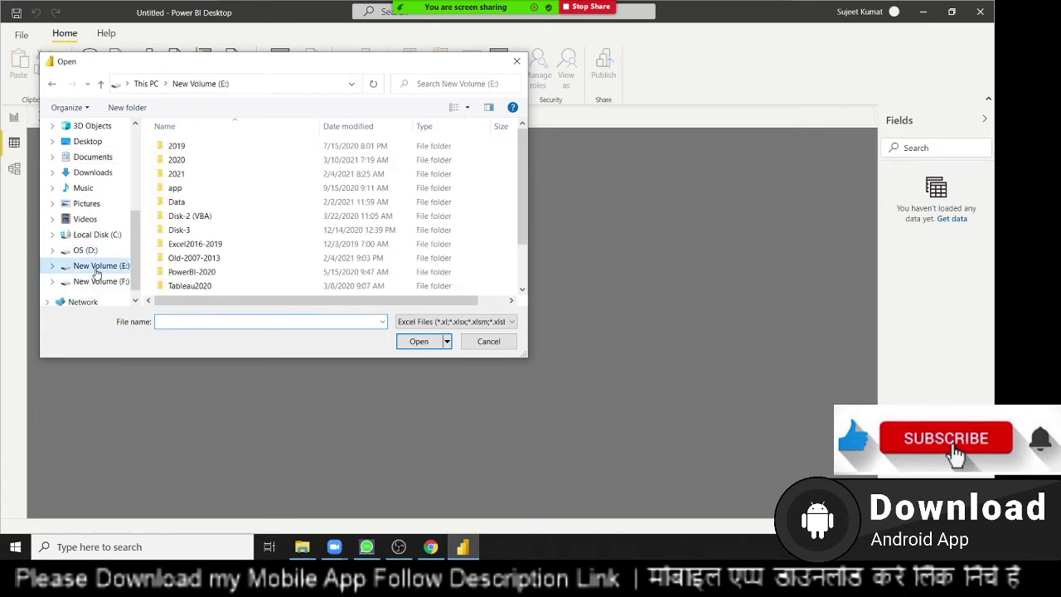
pyautogui.doubleClick(180, 165)
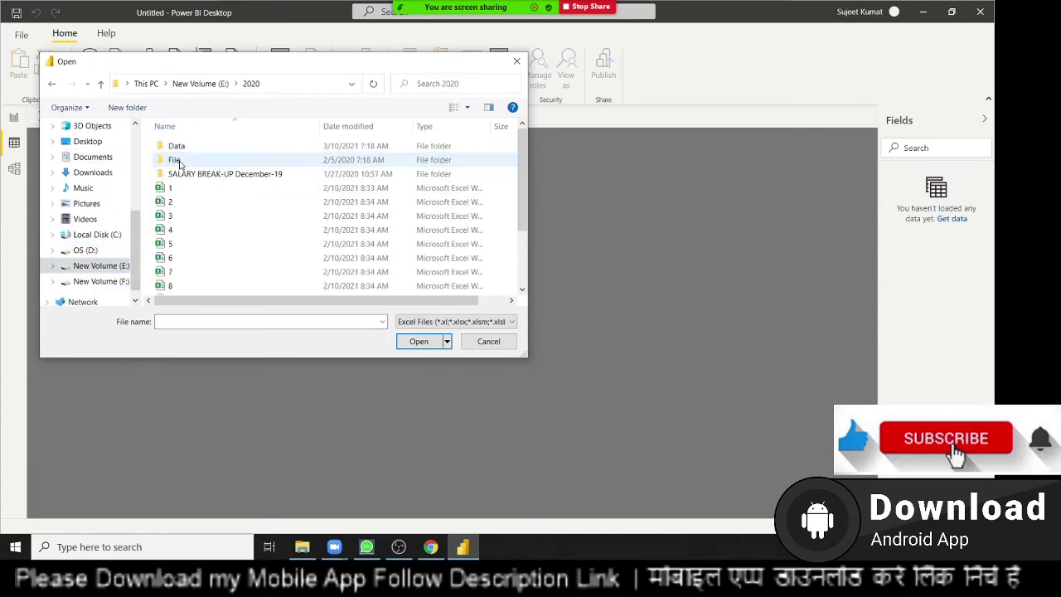
pyautogui.scroll(-3, 201, 213)
pyautogui.click(207, 289)
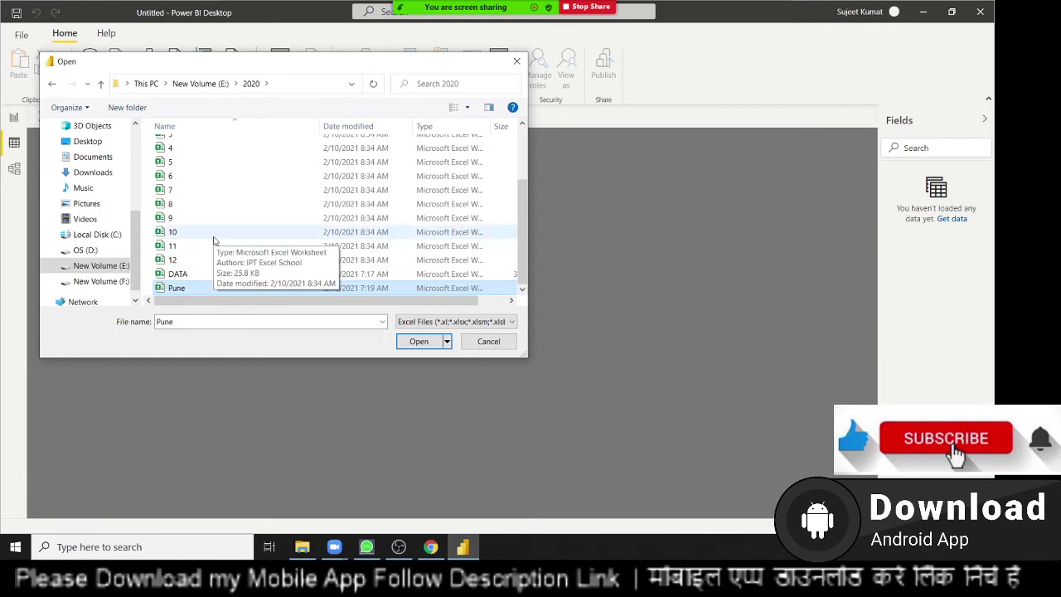
pyautogui.scroll(4, 207, 241)
pyautogui.click(181, 147)
pyautogui.doubleClick(179, 146)
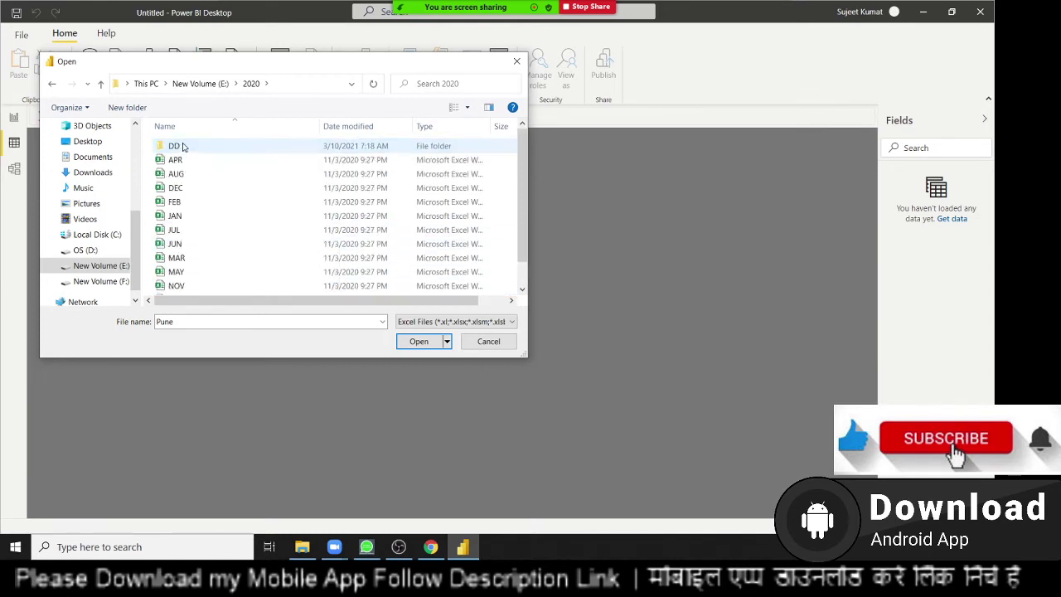
pyautogui.doubleClick(185, 147)
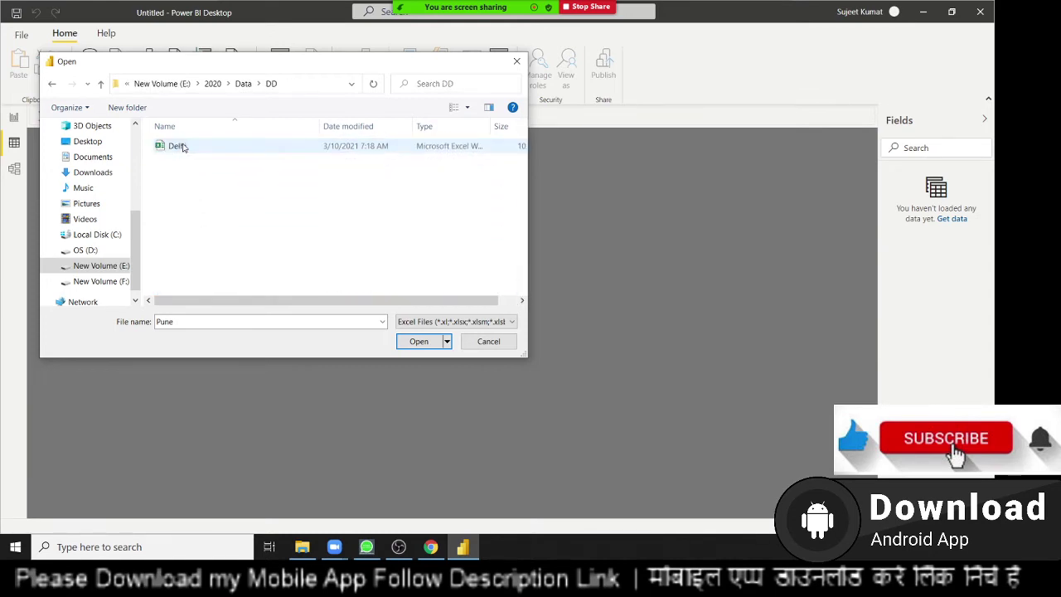
pyautogui.click(183, 147)
pyautogui.click(418, 341)
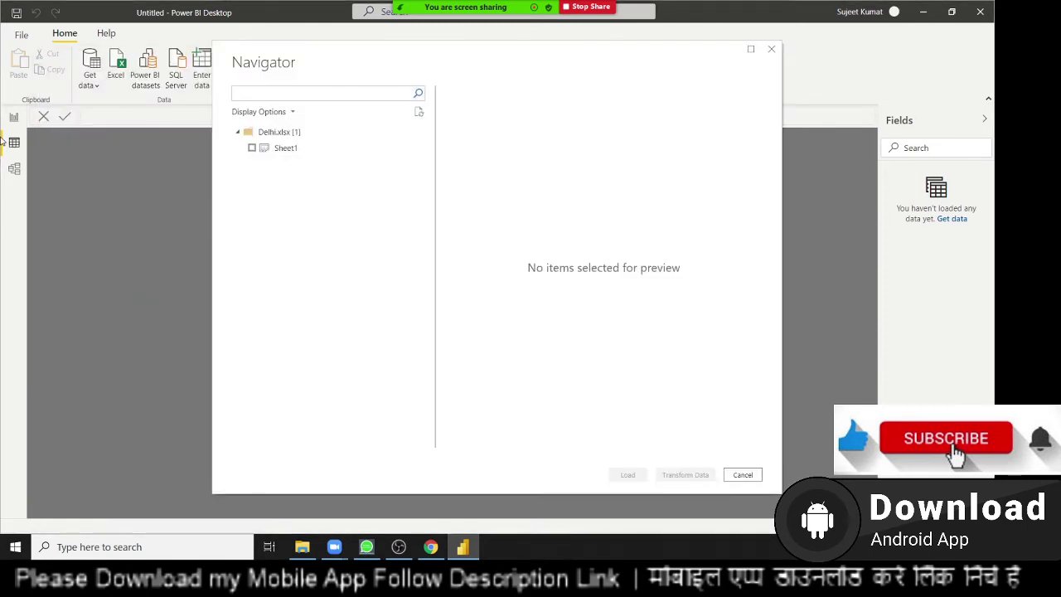
# Step: Preview Delhi's Sheet1, then close the Power Query Editor without applying changes
pyautogui.click(252, 148)
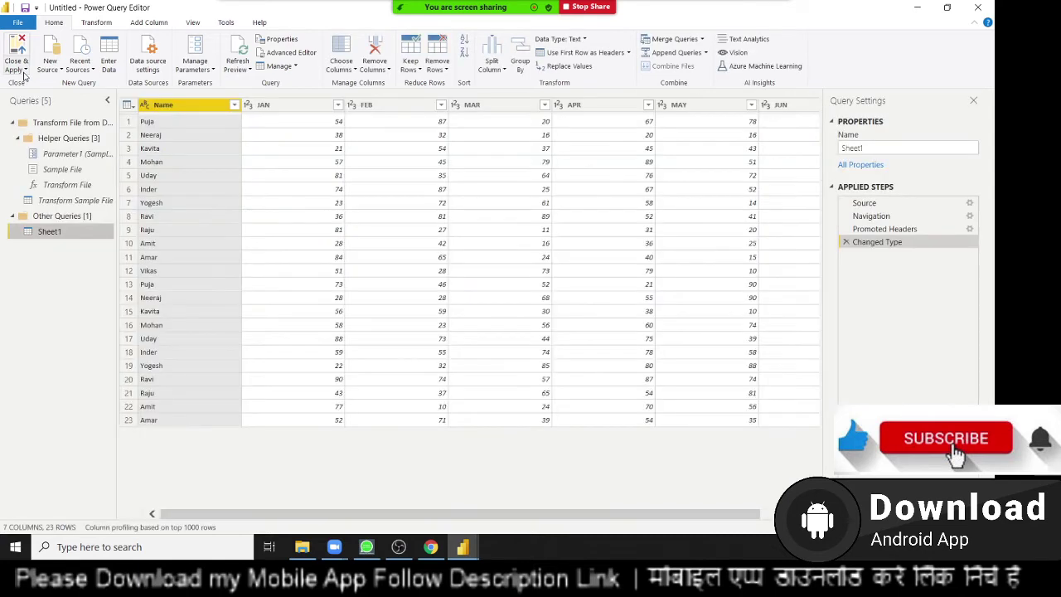
pyautogui.click(24, 73)
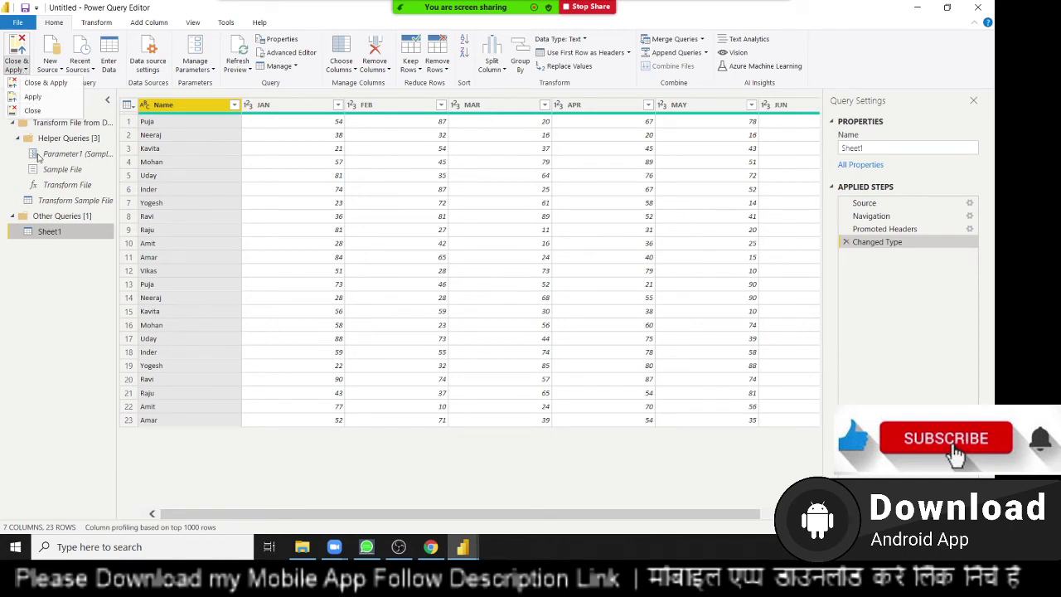
pyautogui.click(52, 252)
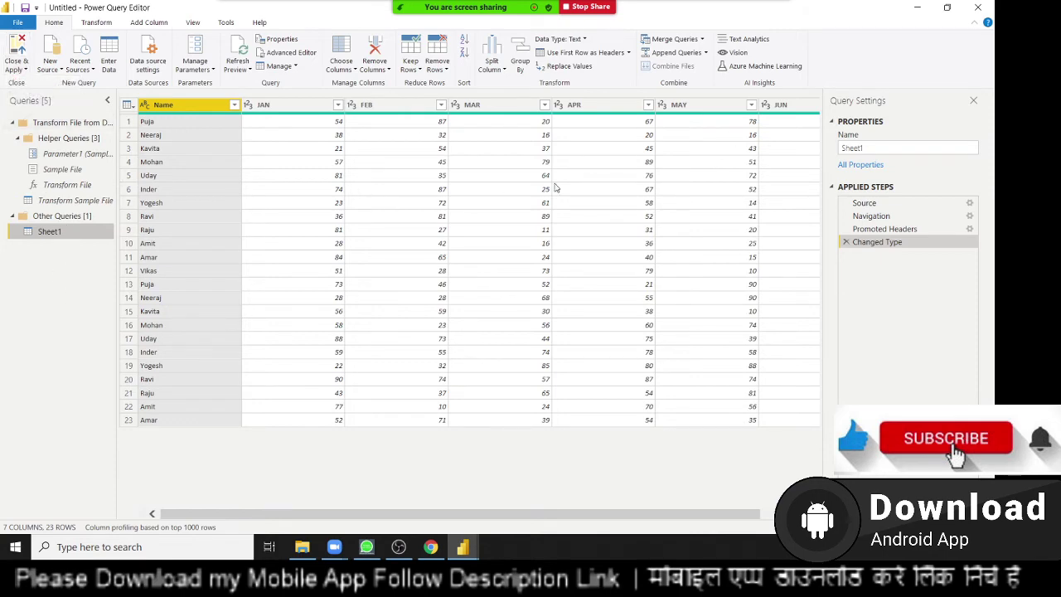
pyautogui.click(978, 7)
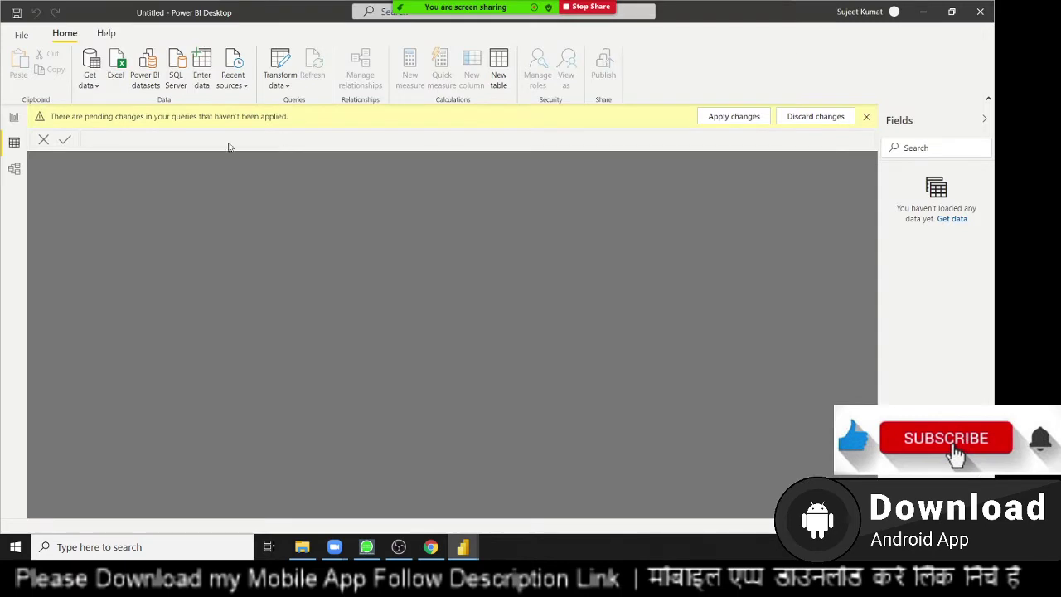
# Step: Import Sheet1 from E:\2020\Pune.xlsx and open it for transforming as Sheet1 (2)
pyautogui.click(91, 79)
pyautogui.click(101, 129)
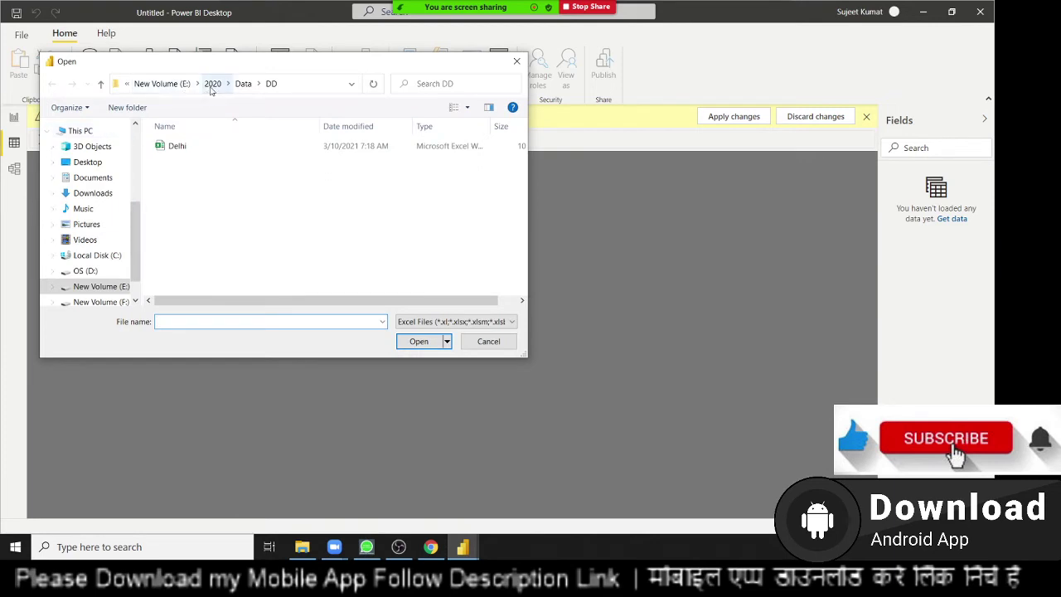
pyautogui.click(212, 84)
pyautogui.scroll(-2, 188, 268)
pyautogui.click(189, 290)
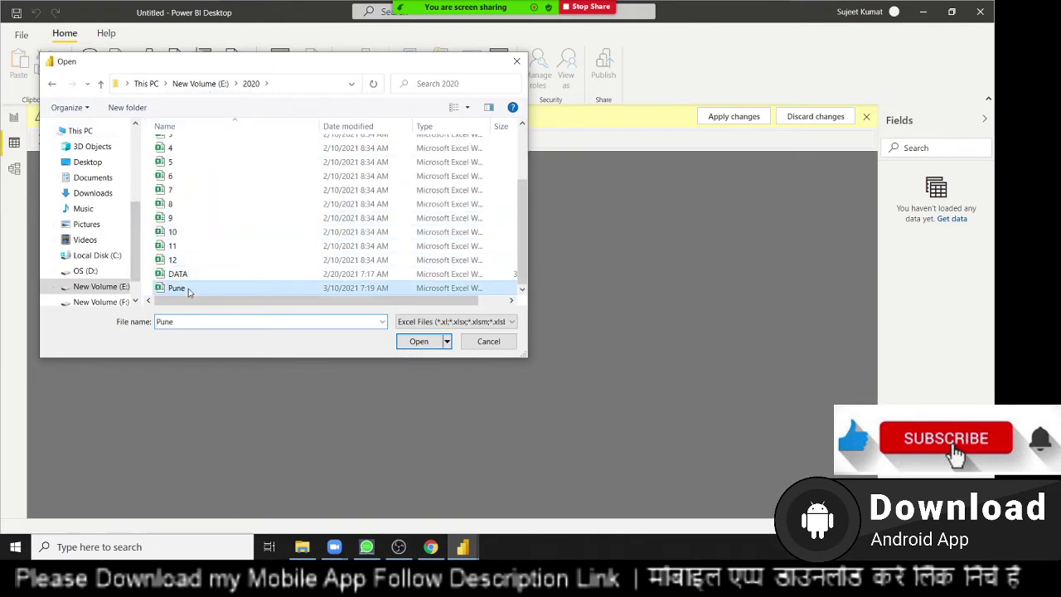
pyautogui.click(418, 340)
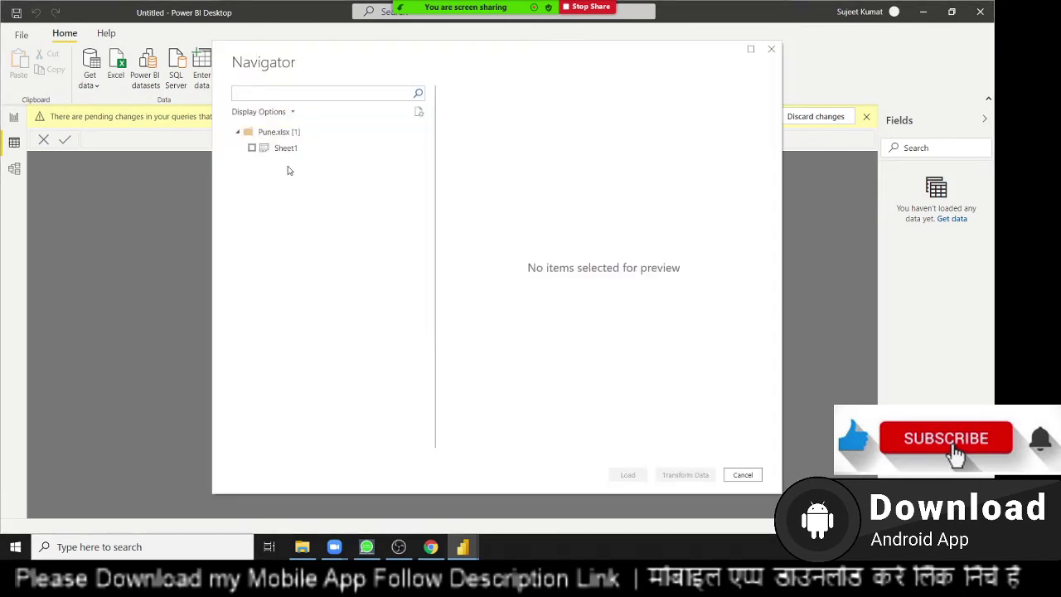
pyautogui.click(281, 148)
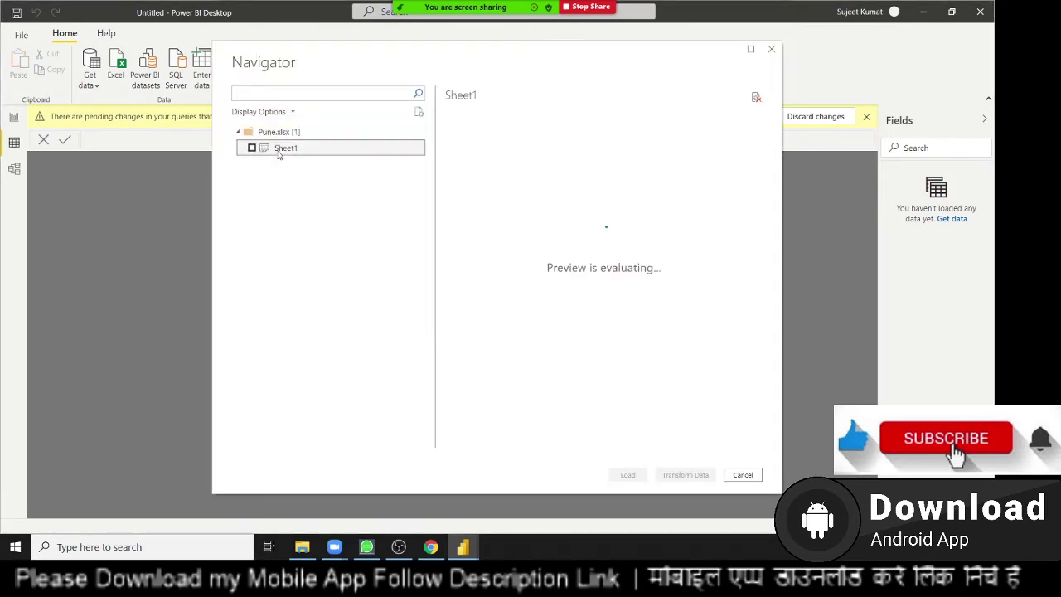
pyautogui.click(252, 147)
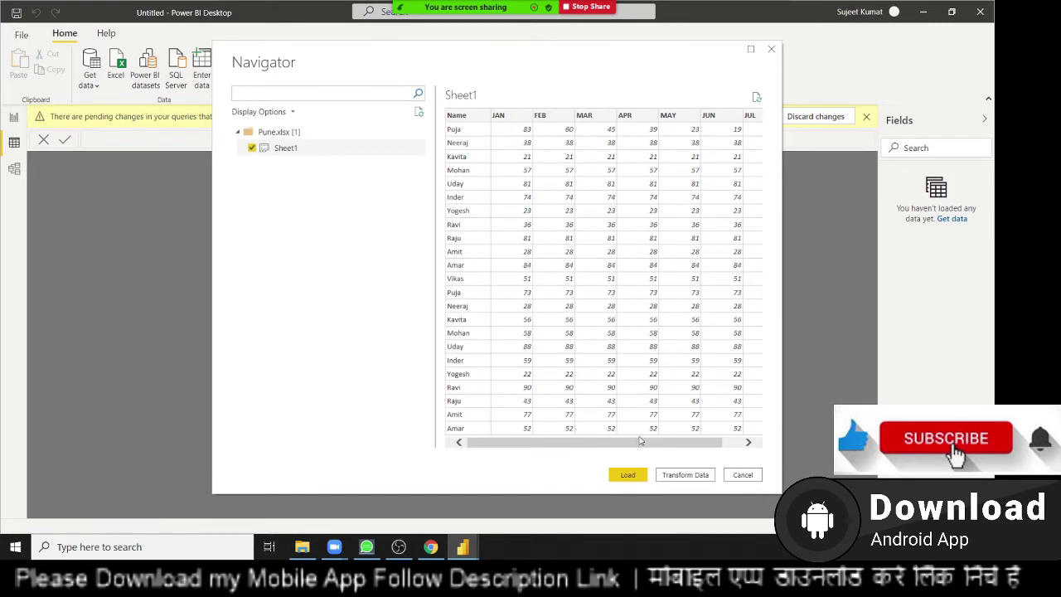
pyautogui.click(684, 478)
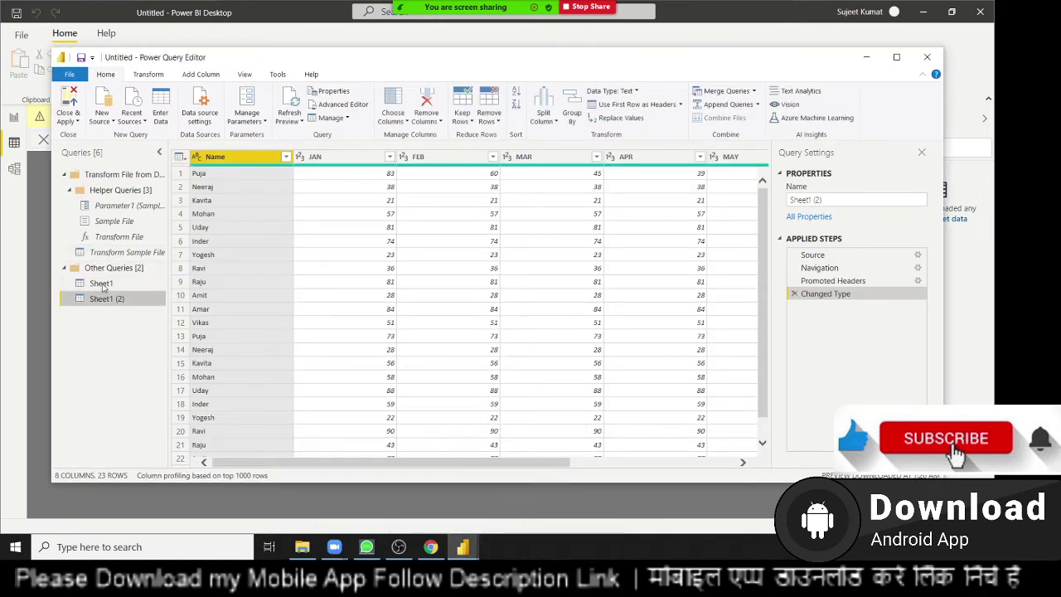
pyautogui.click(101, 284)
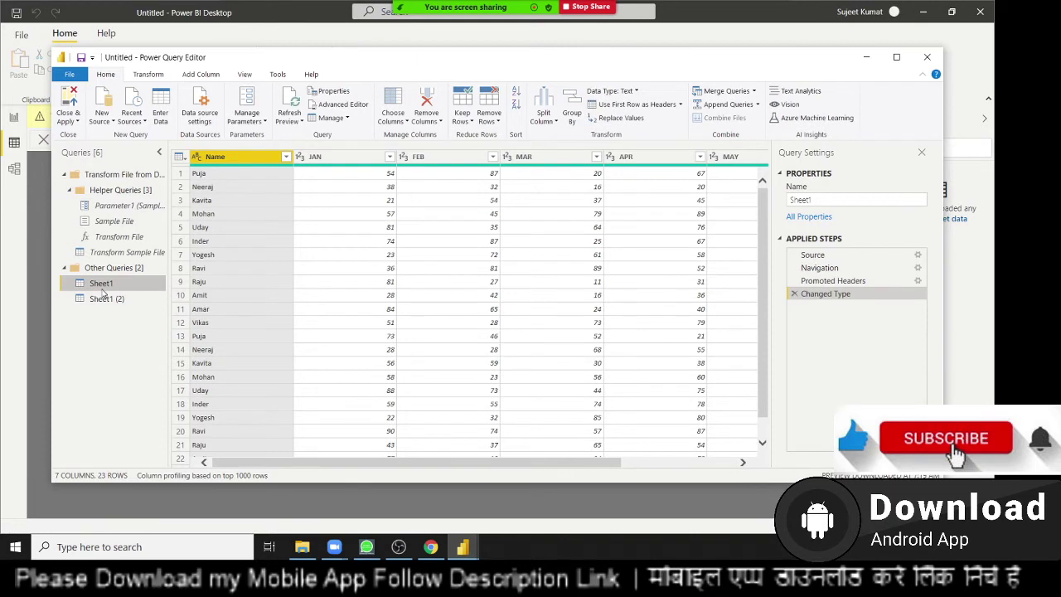
pyautogui.click(104, 301)
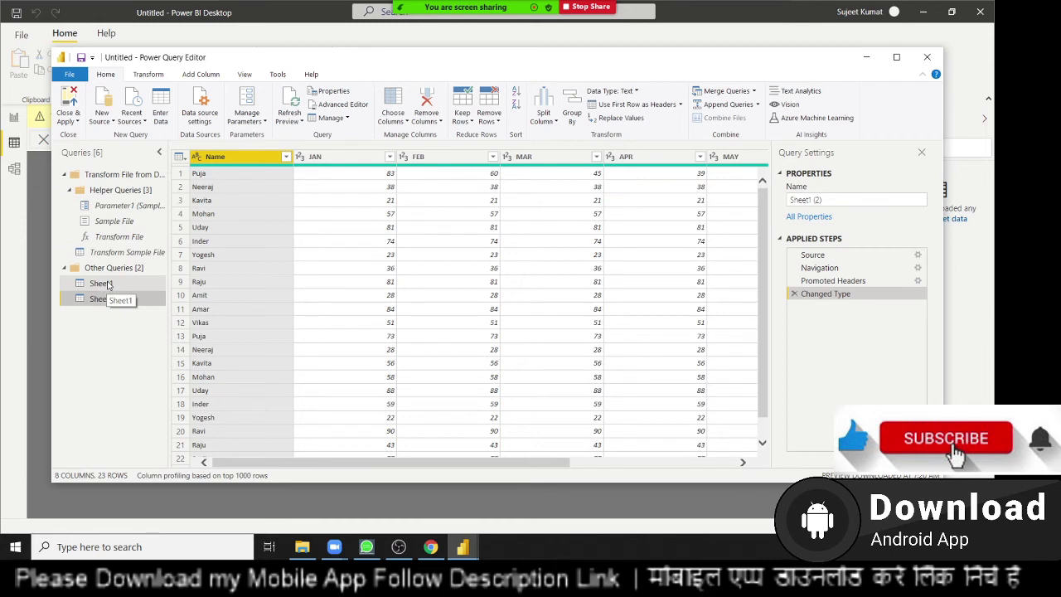
pyautogui.click(101, 284)
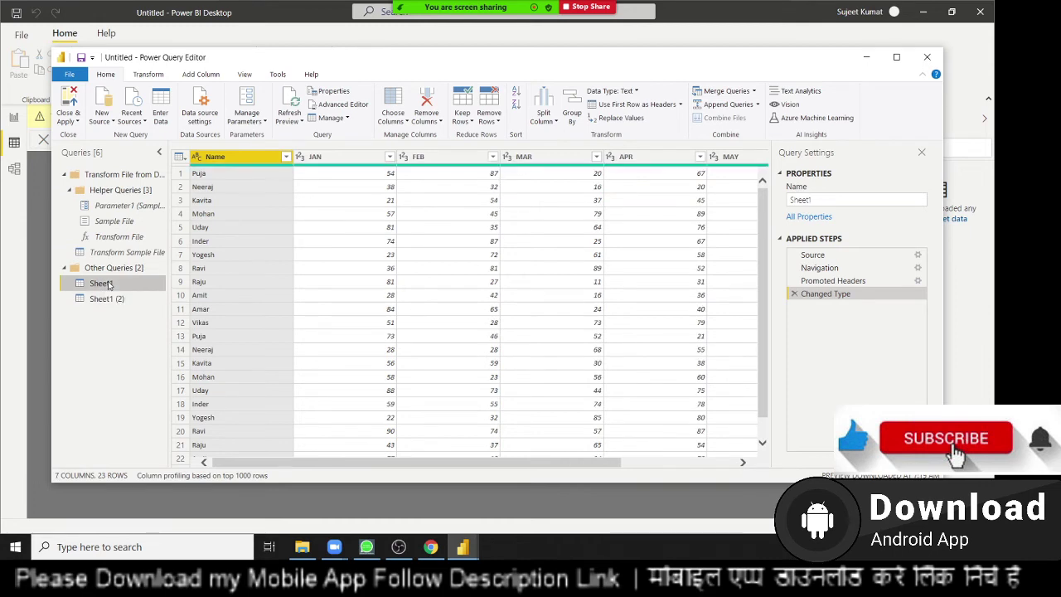
pyautogui.click(104, 208)
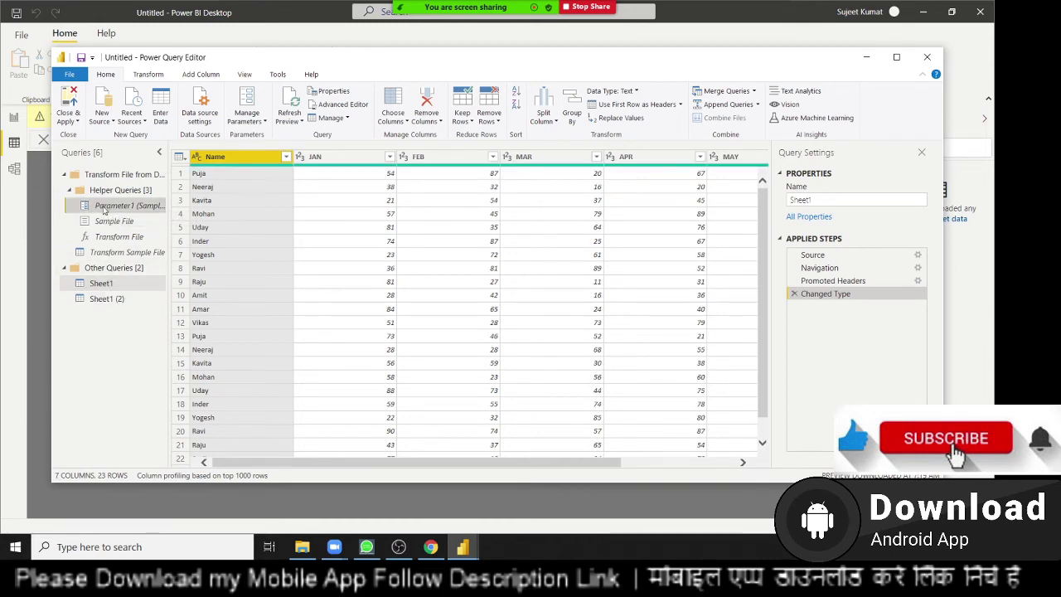
pyautogui.click(104, 222)
pyautogui.click(108, 254)
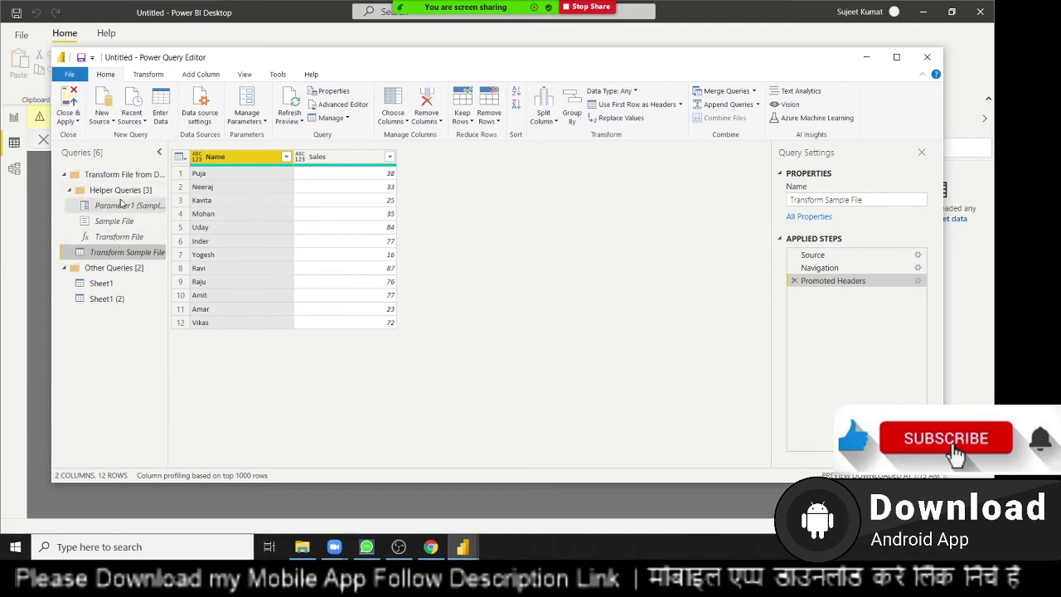
pyautogui.click(120, 191)
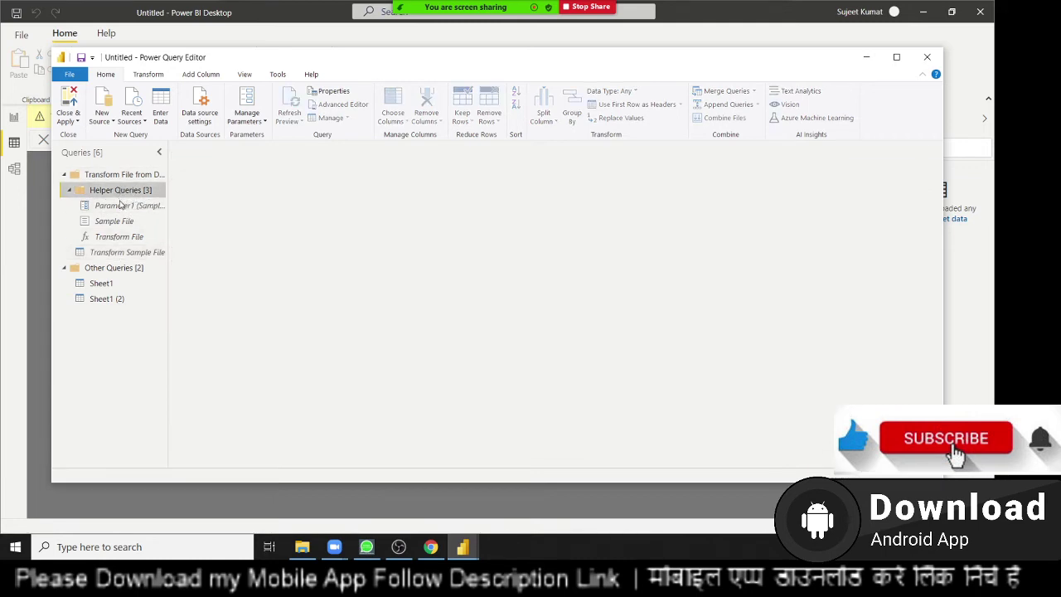
# Step: Delete the Transform File query group with its helpers, then review Sheet1 and Sheet1 (2)
pyautogui.click(83, 176)
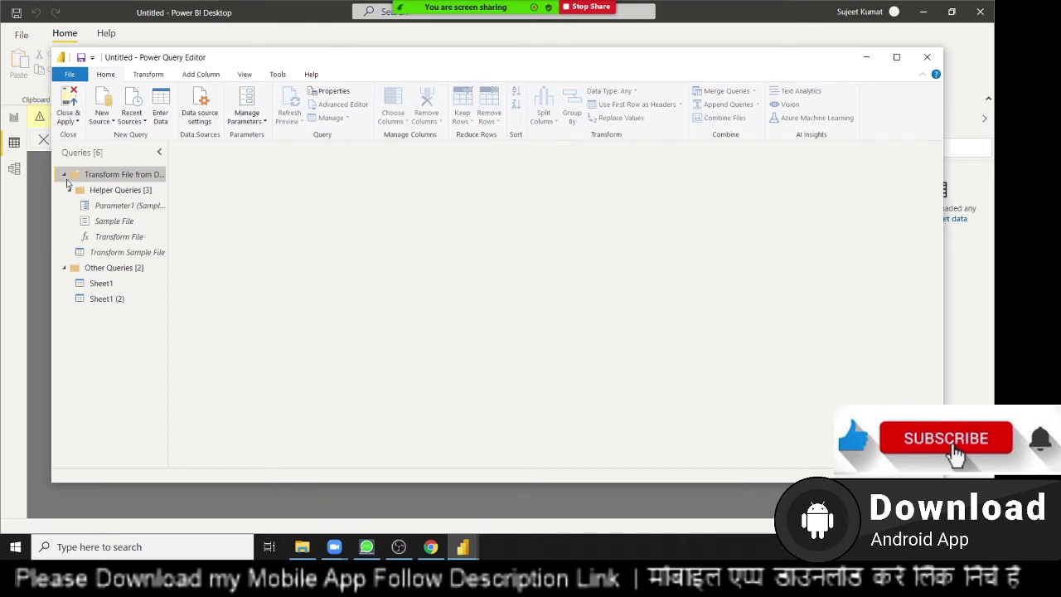
pyautogui.rightClick(116, 177)
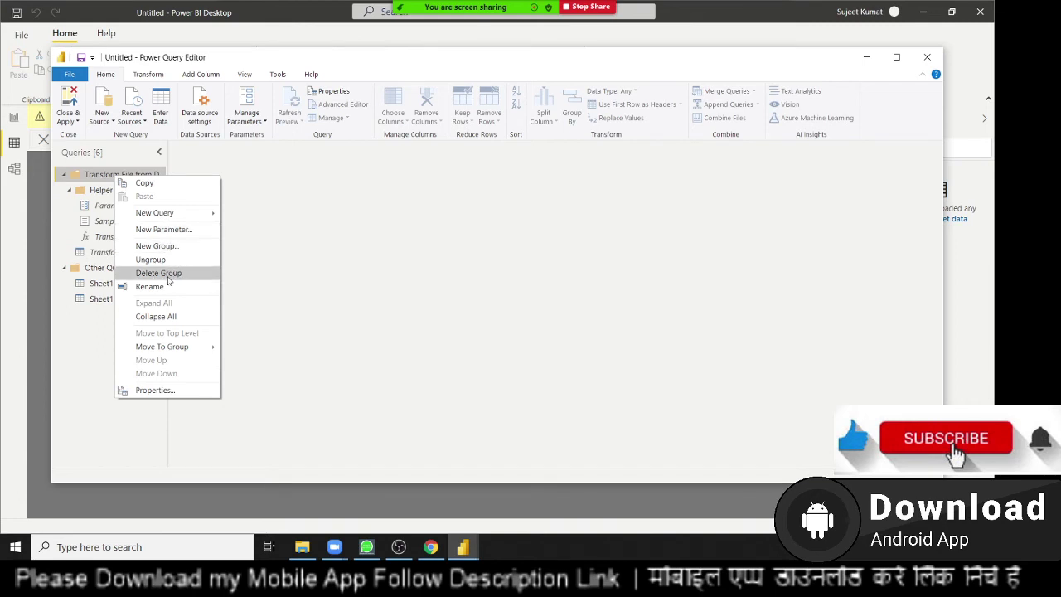
pyautogui.click(168, 276)
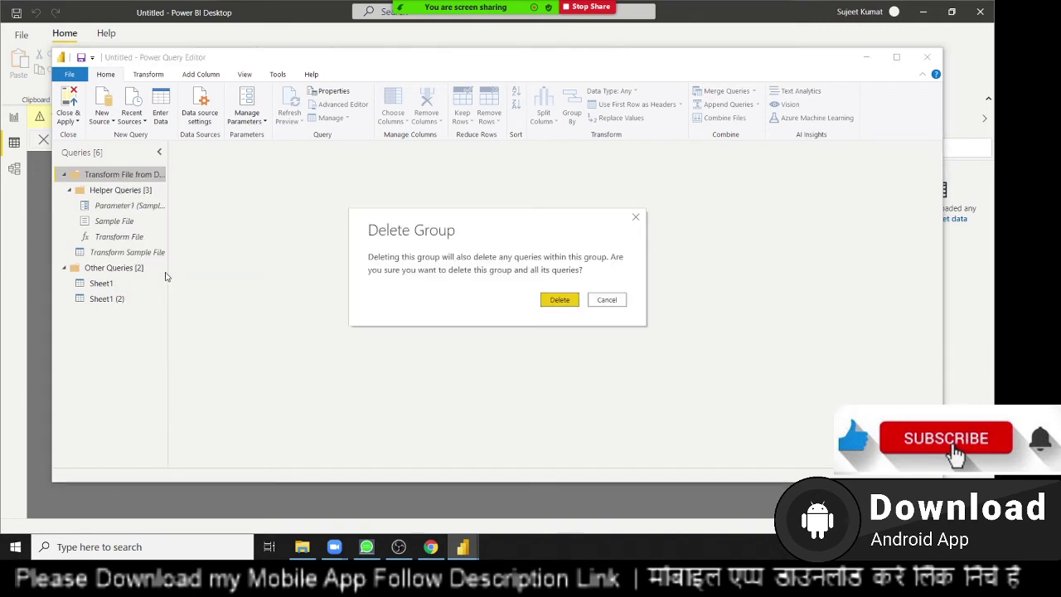
pyautogui.click(557, 302)
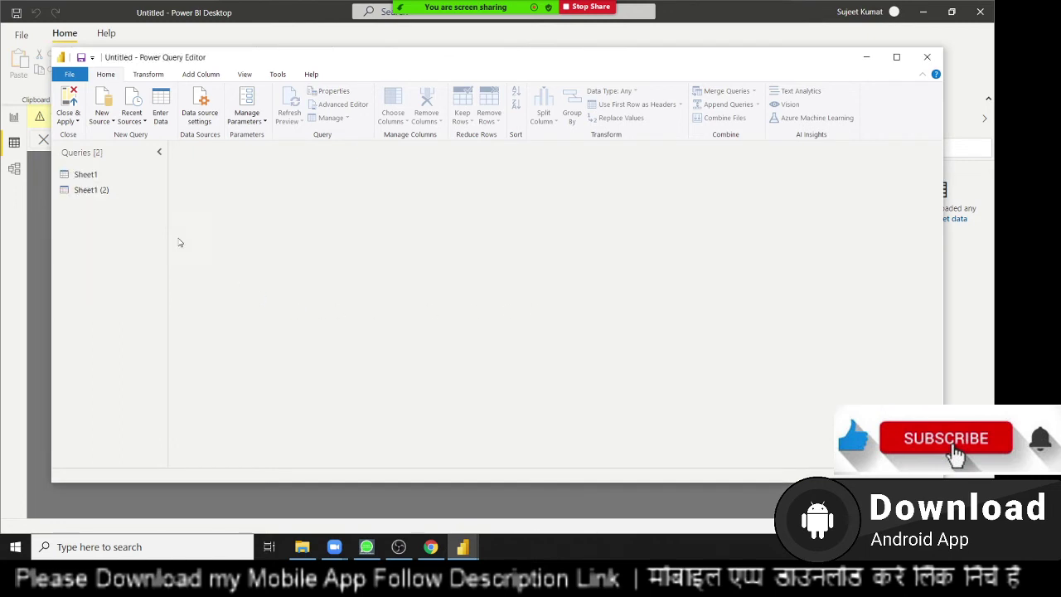
pyautogui.click(85, 174)
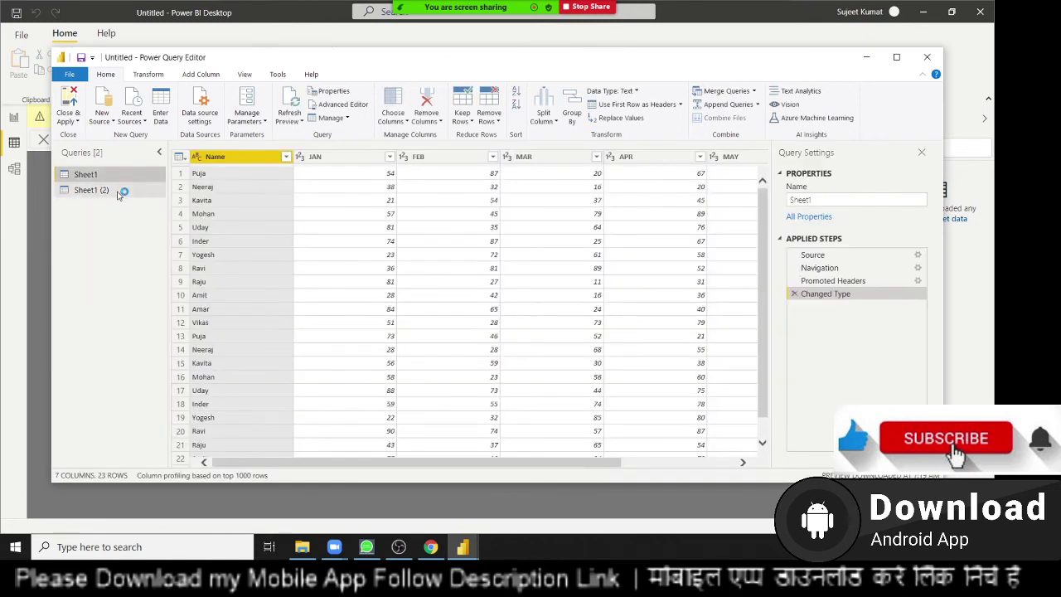
pyautogui.click(116, 193)
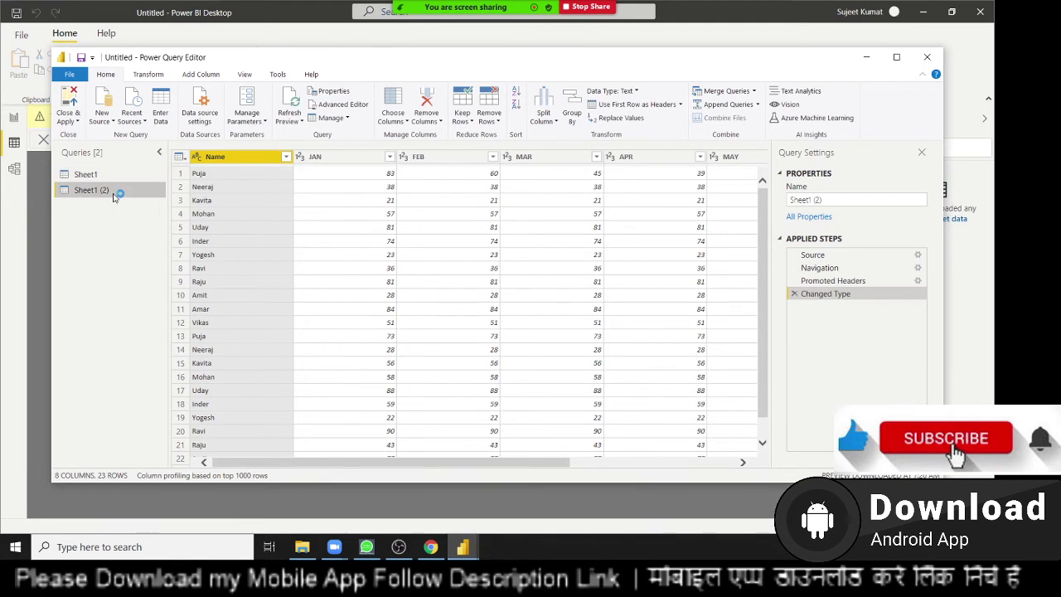
# Step: Rename query Sheet1 to Delhi and Sheet1 (2) to Pune, then select Delhi
pyautogui.click(90, 175)
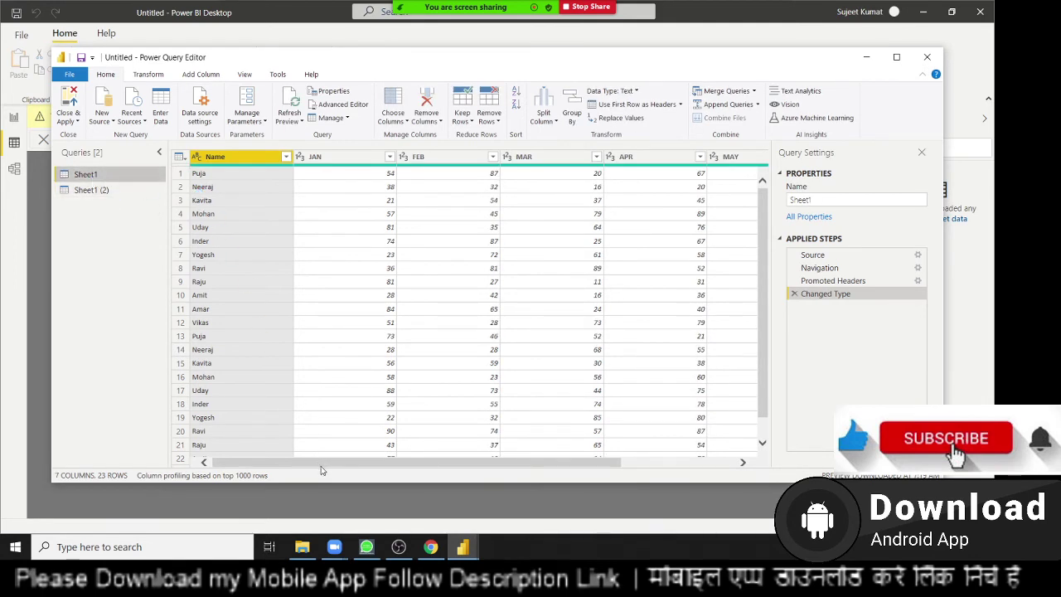
pyautogui.moveTo(321, 464); pyautogui.dragTo(10, 210)
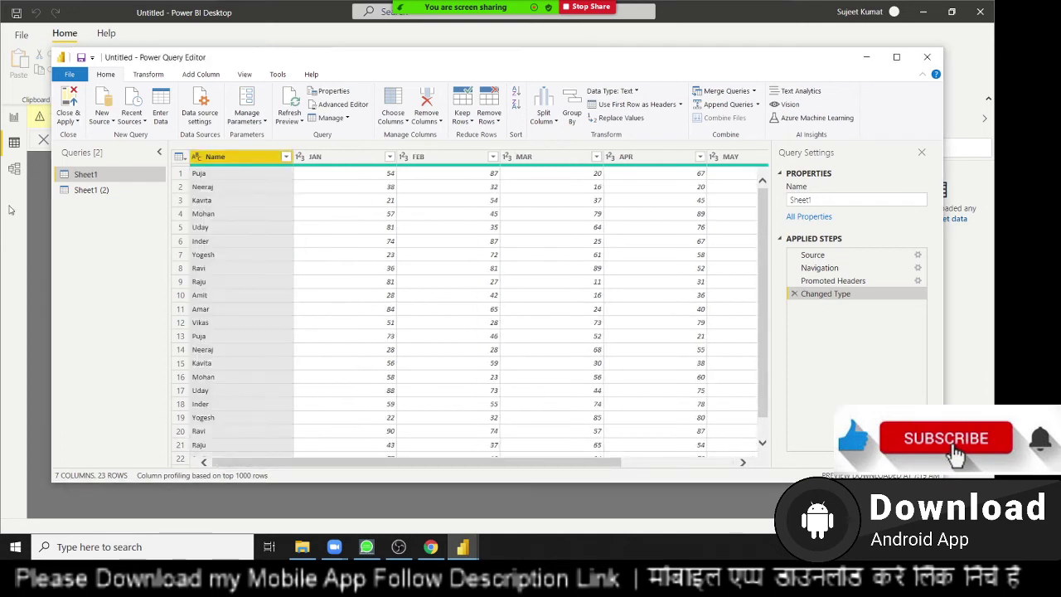
pyautogui.rightClick(87, 175)
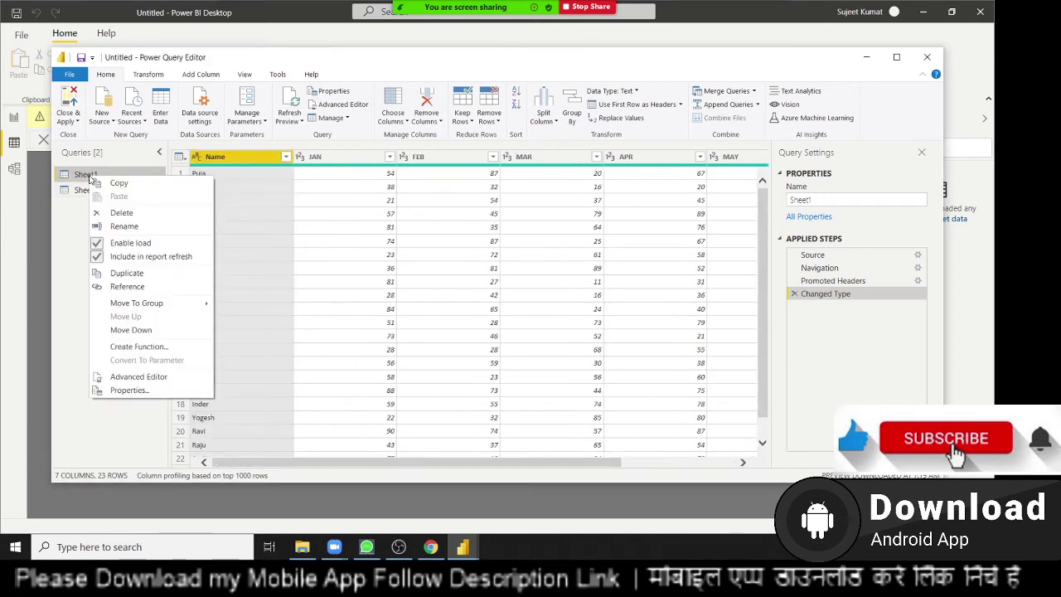
pyautogui.click(116, 227)
pyautogui.write('D')
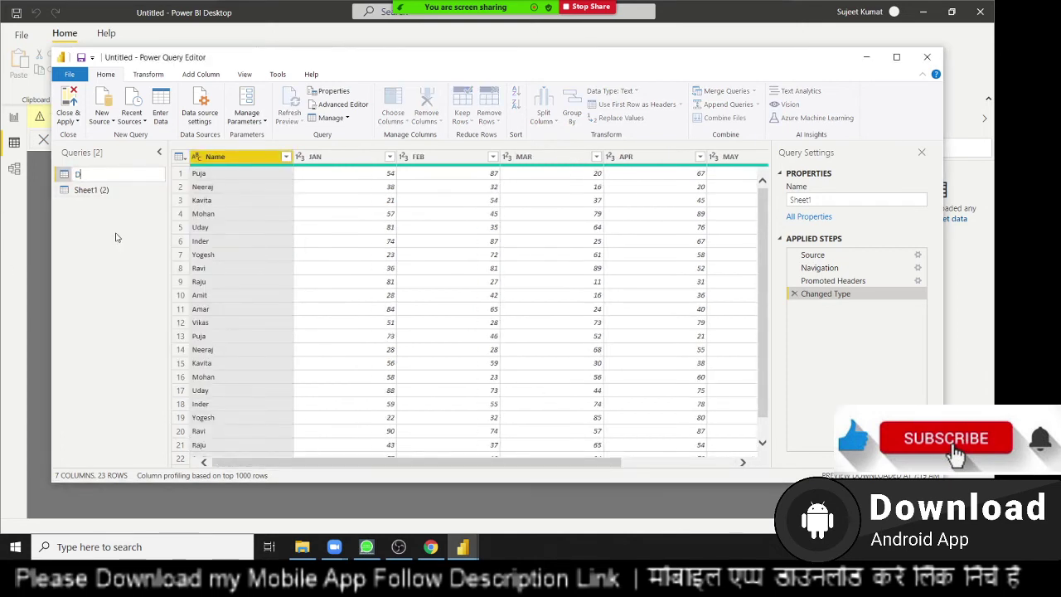
pyautogui.write('elhi')
pyautogui.press('Return')
pyautogui.rightClick(99, 195)
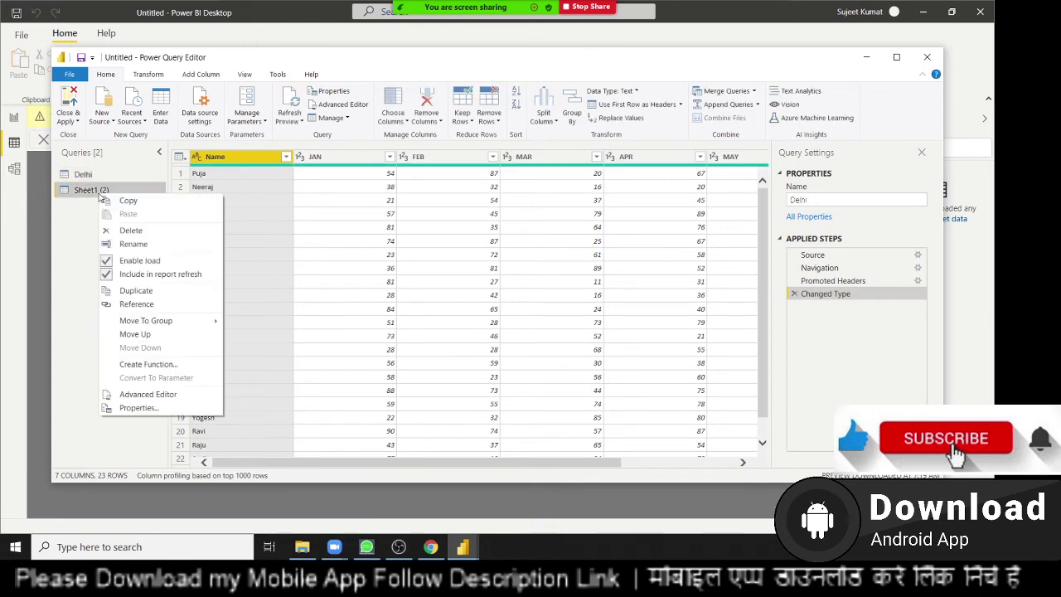
pyautogui.click(142, 245)
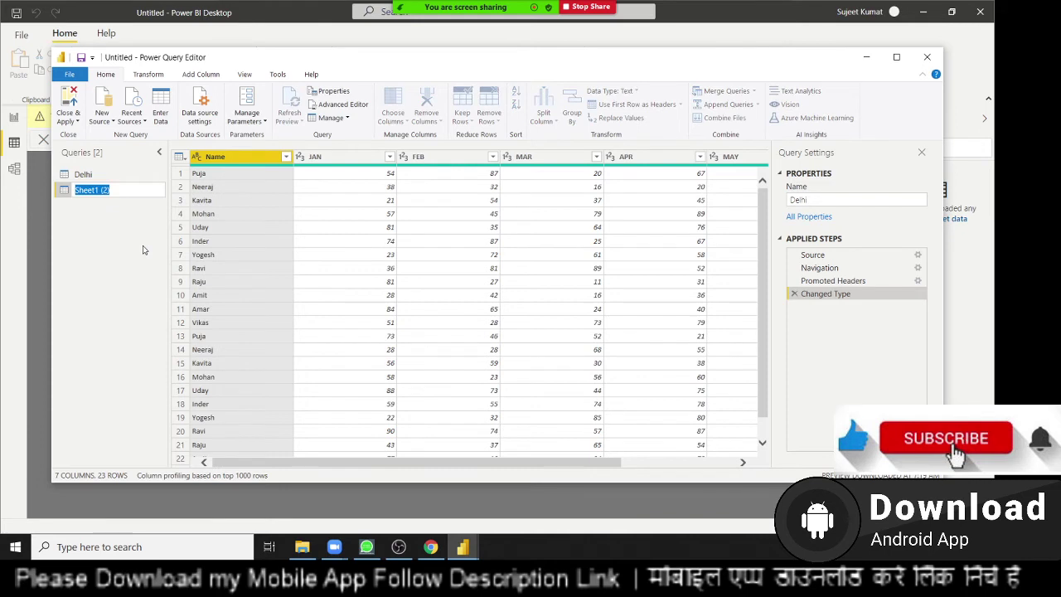
pyautogui.write('Pun')
pyautogui.write('e')
pyautogui.press('Return')
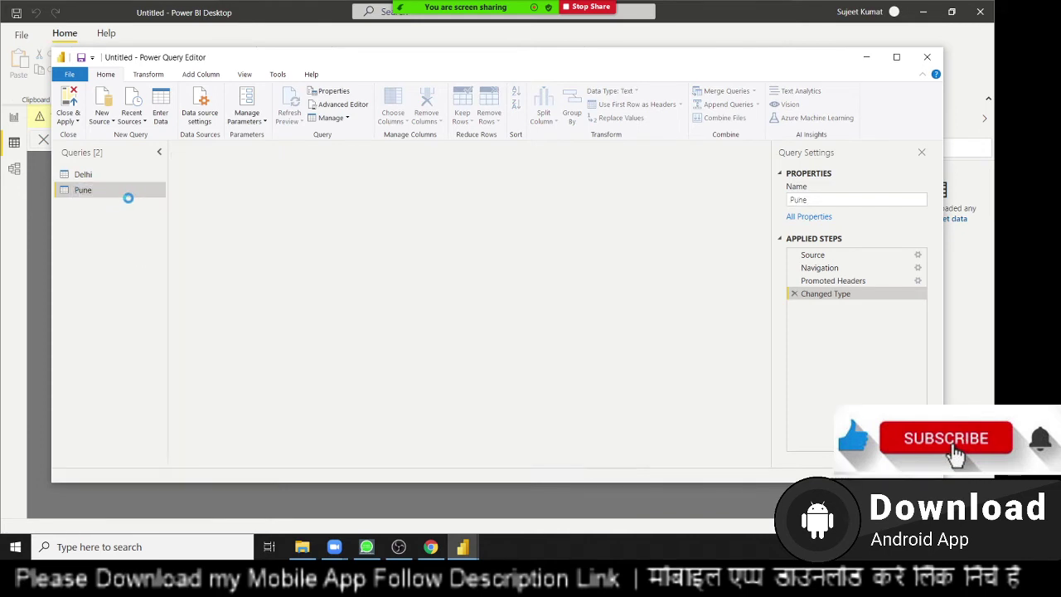
pyautogui.click(160, 177)
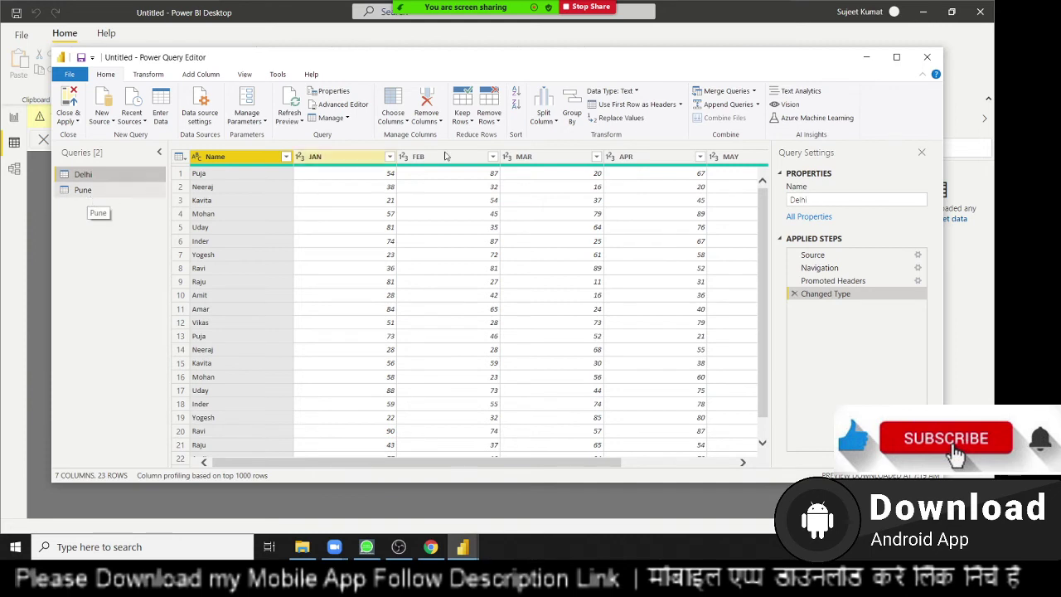
# Step: Append the Pune table onto Delhi using the three-or-more-tables Append Queries option
pyautogui.click(734, 106)
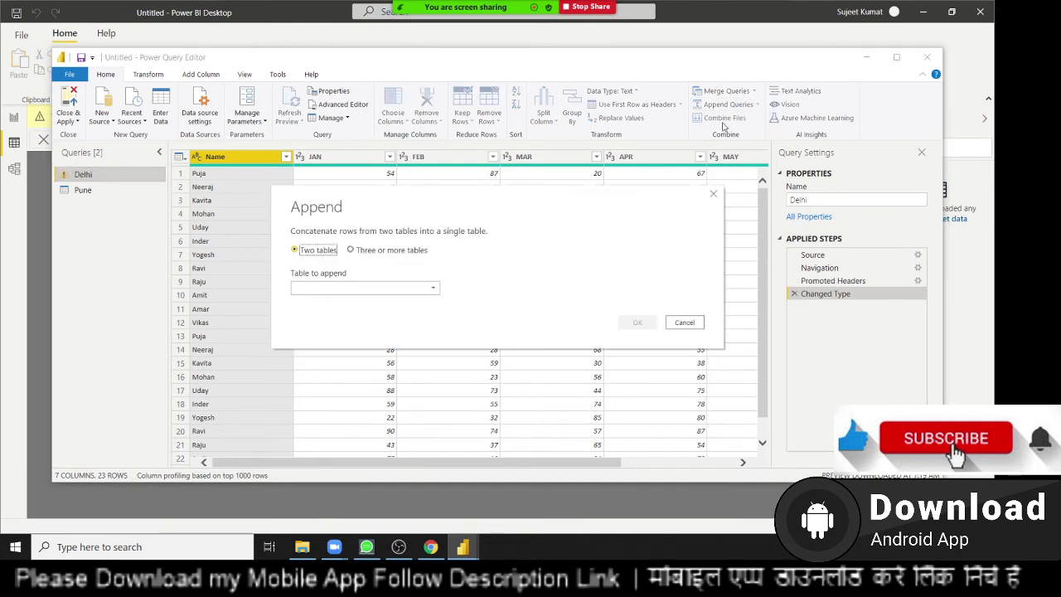
pyautogui.click(353, 252)
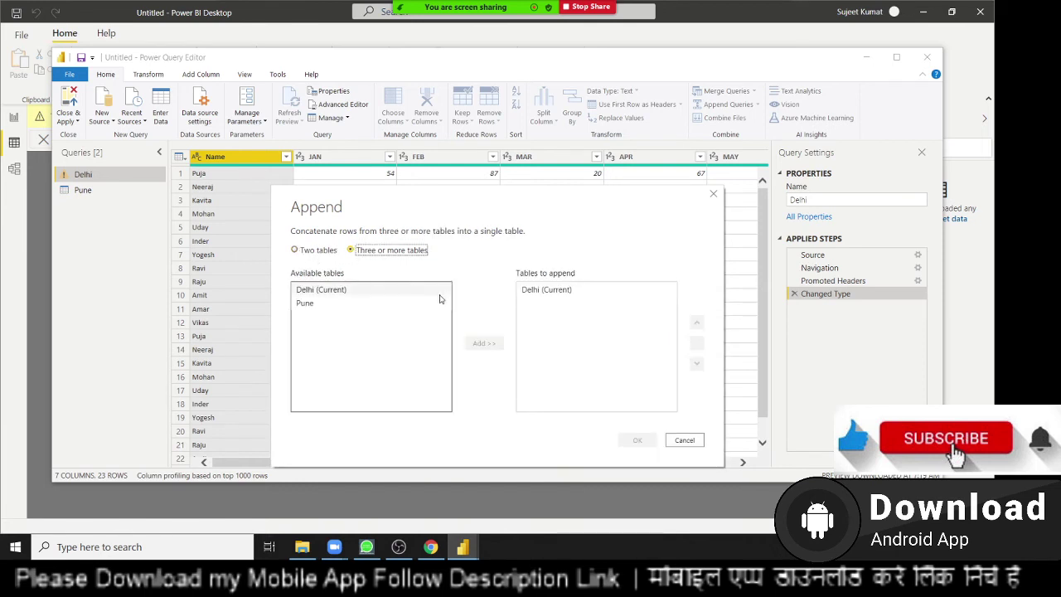
pyautogui.click(551, 291)
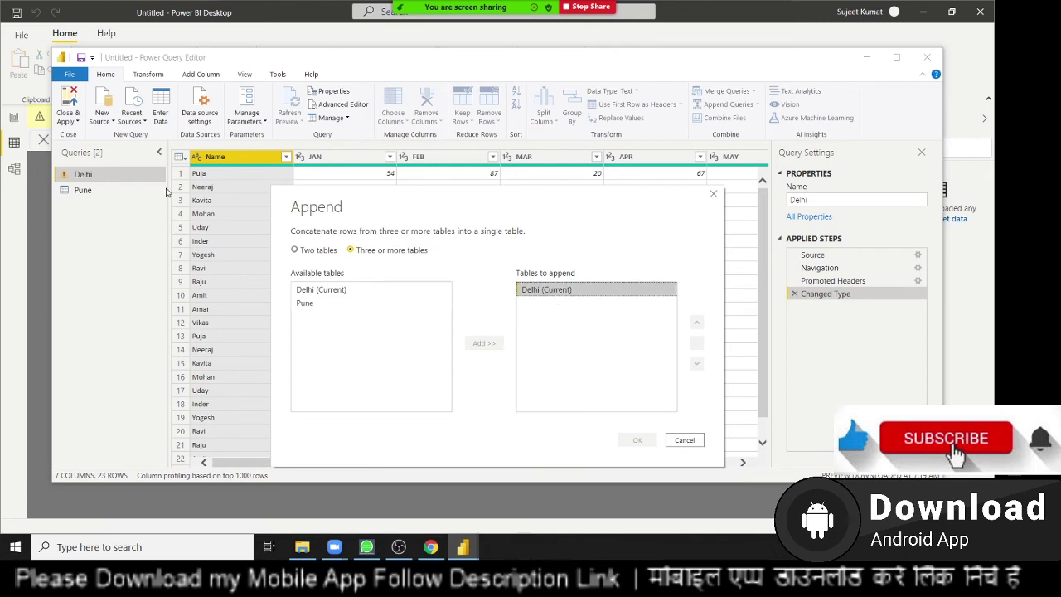
pyautogui.click(303, 304)
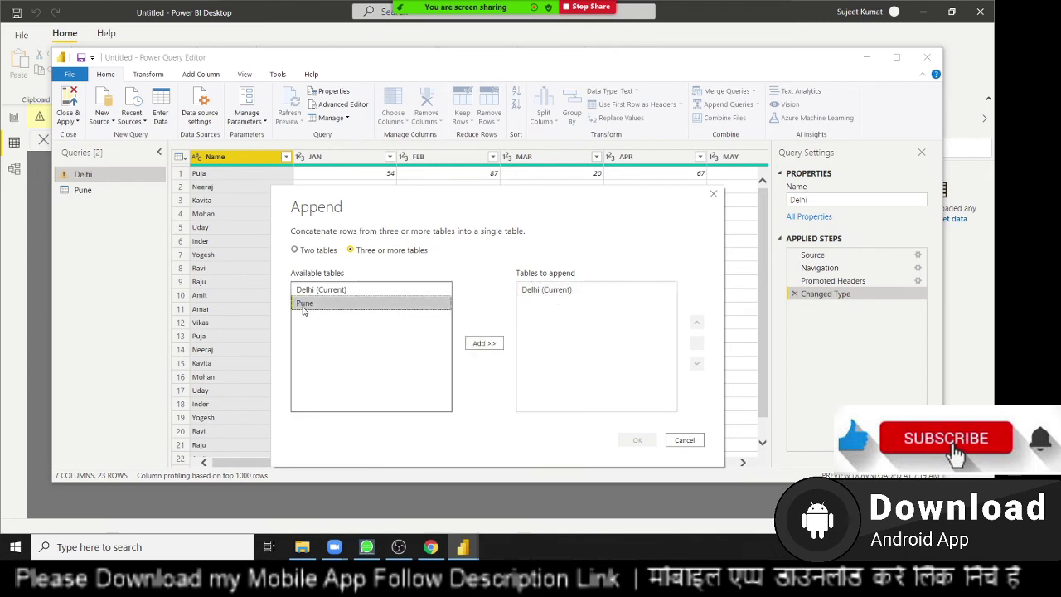
pyautogui.click(488, 343)
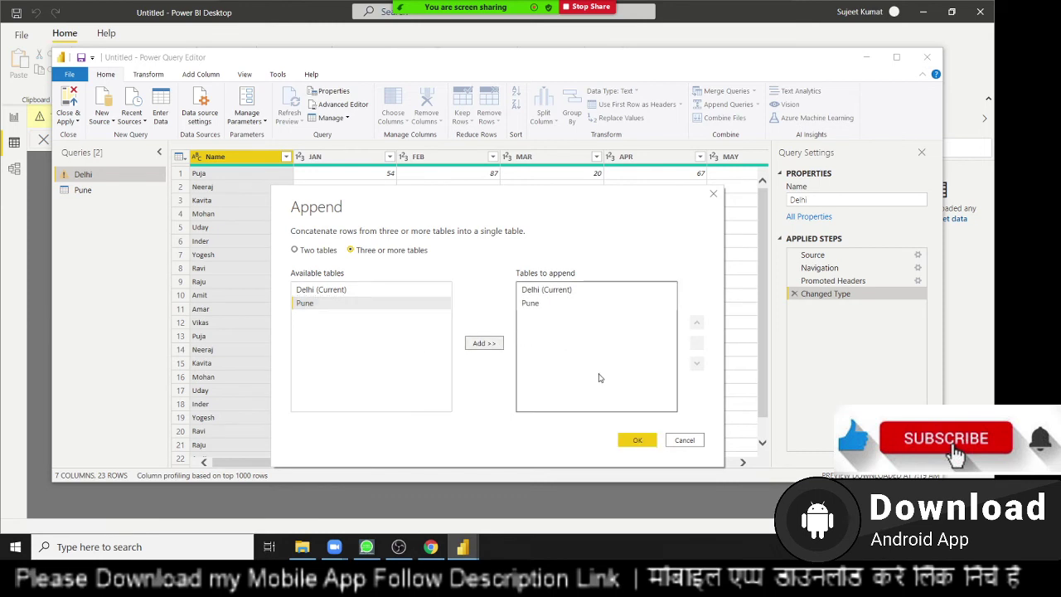
pyautogui.click(636, 440)
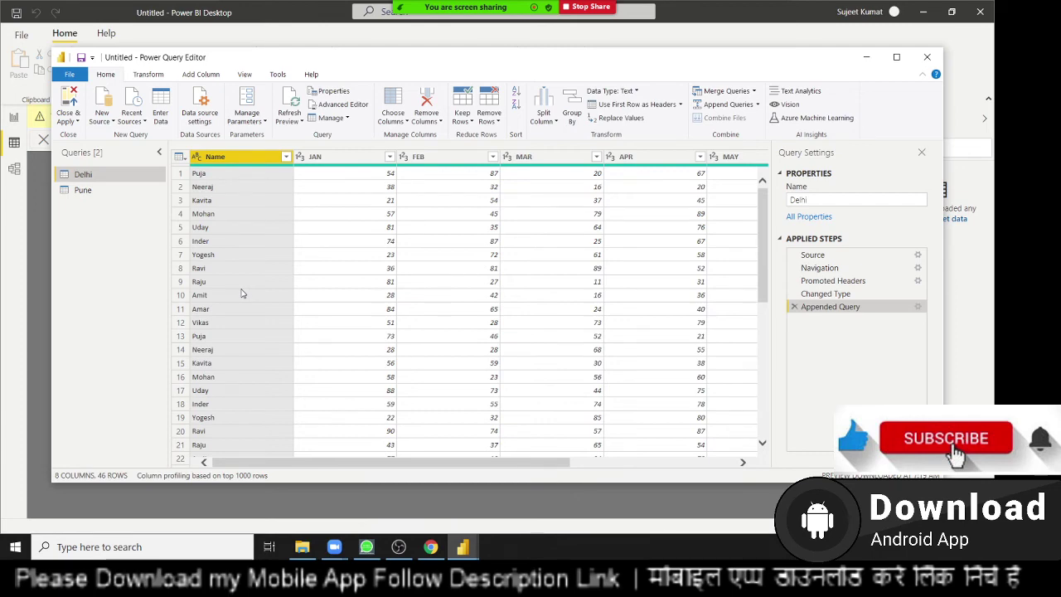
pyautogui.scroll(-4, 359, 297)
pyautogui.scroll(-4, 387, 290)
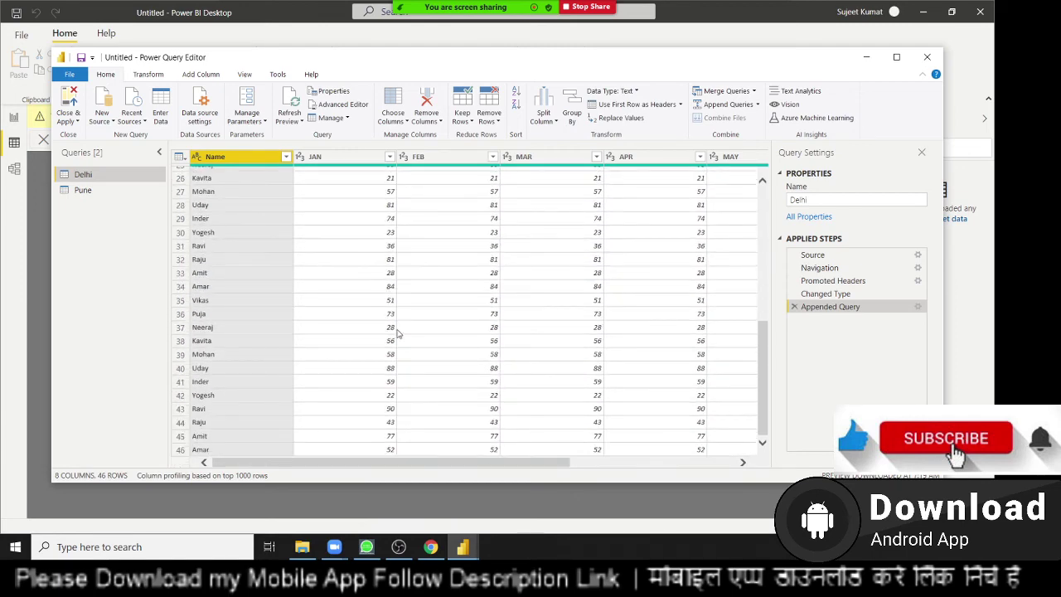
pyautogui.scroll(4, 397, 334)
pyautogui.scroll(4, 398, 336)
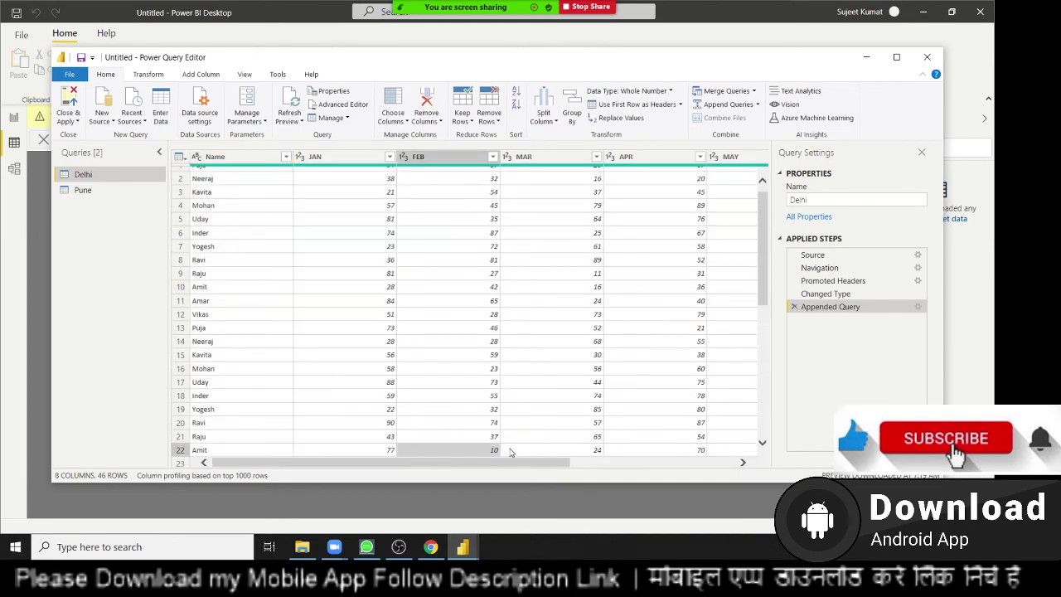
pyautogui.moveTo(511, 463); pyautogui.dragTo(717, 471)
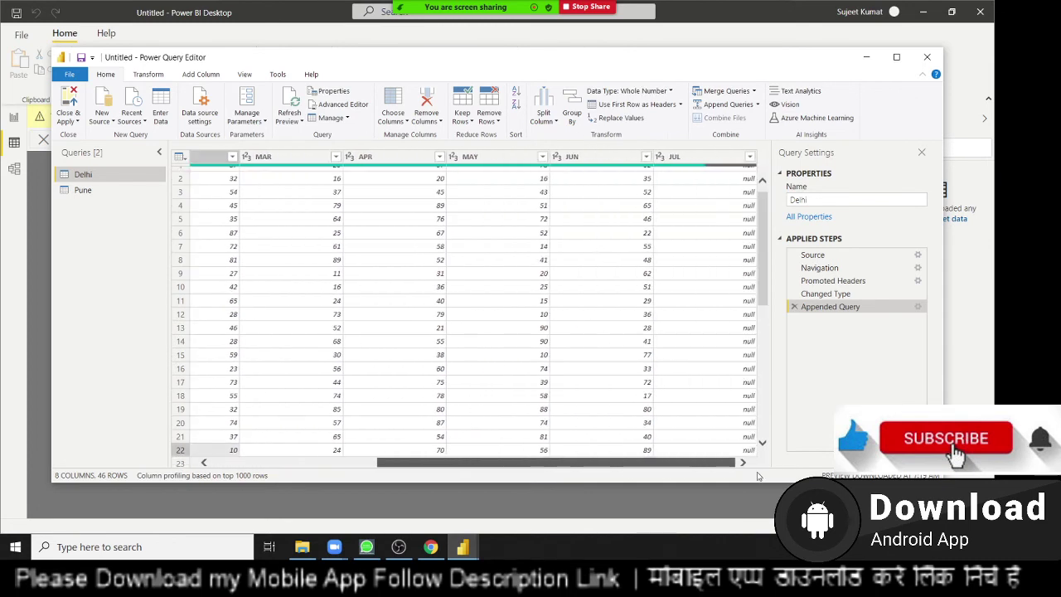
pyautogui.scroll(1, 763, 199)
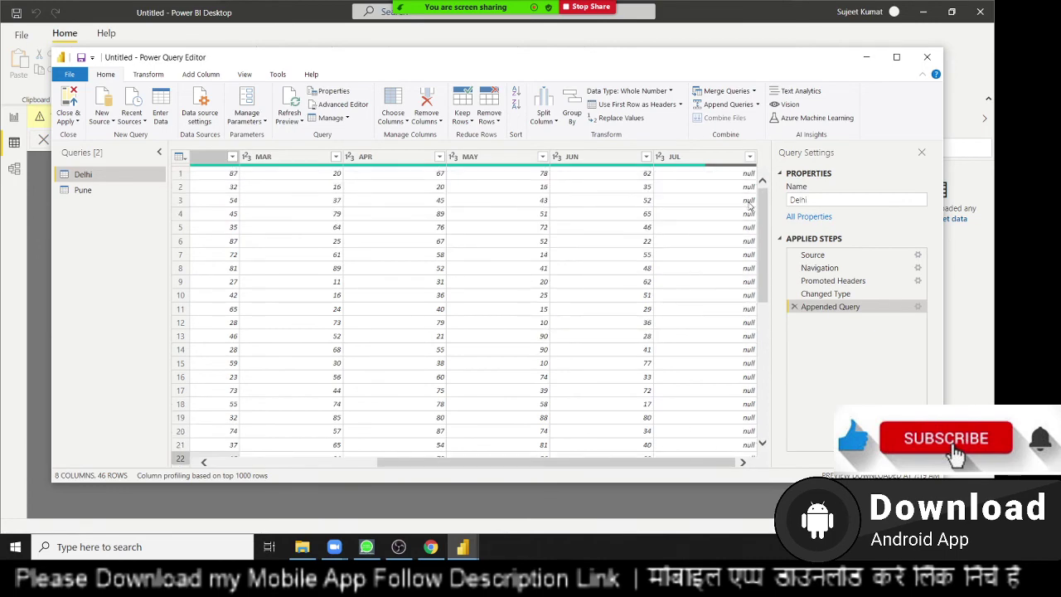
pyautogui.scroll(-4, 750, 236)
pyautogui.scroll(-4, 750, 244)
pyautogui.scroll(3, 748, 251)
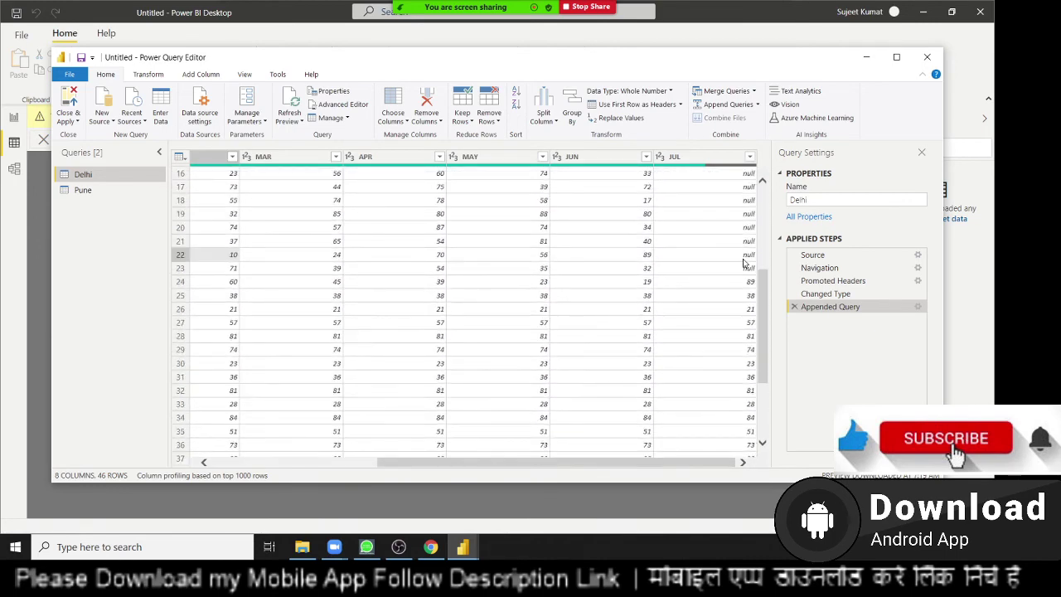
pyautogui.scroll(-2, 735, 174)
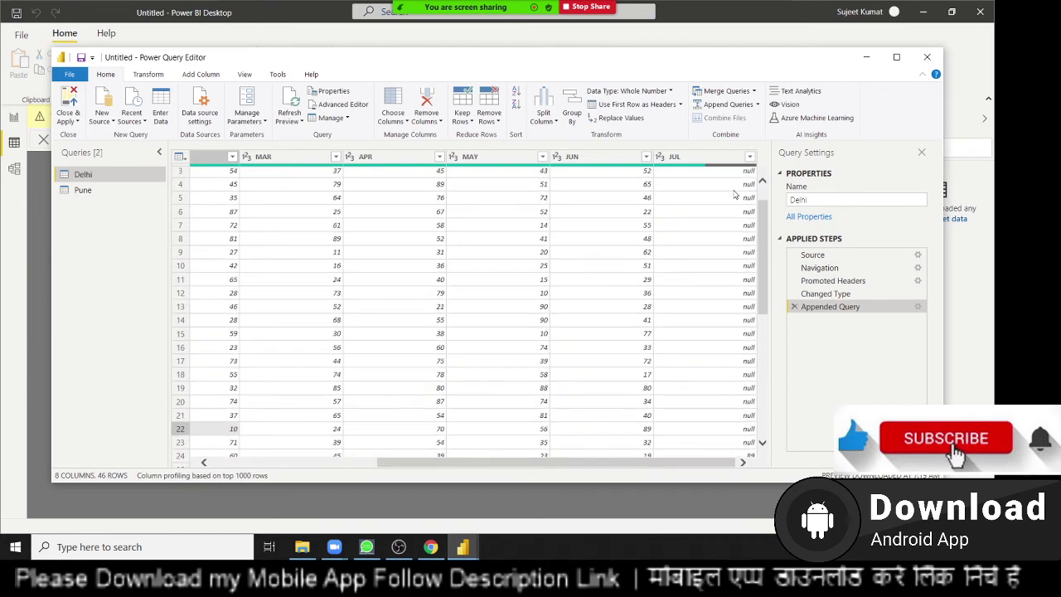
pyautogui.scroll(-2, 732, 199)
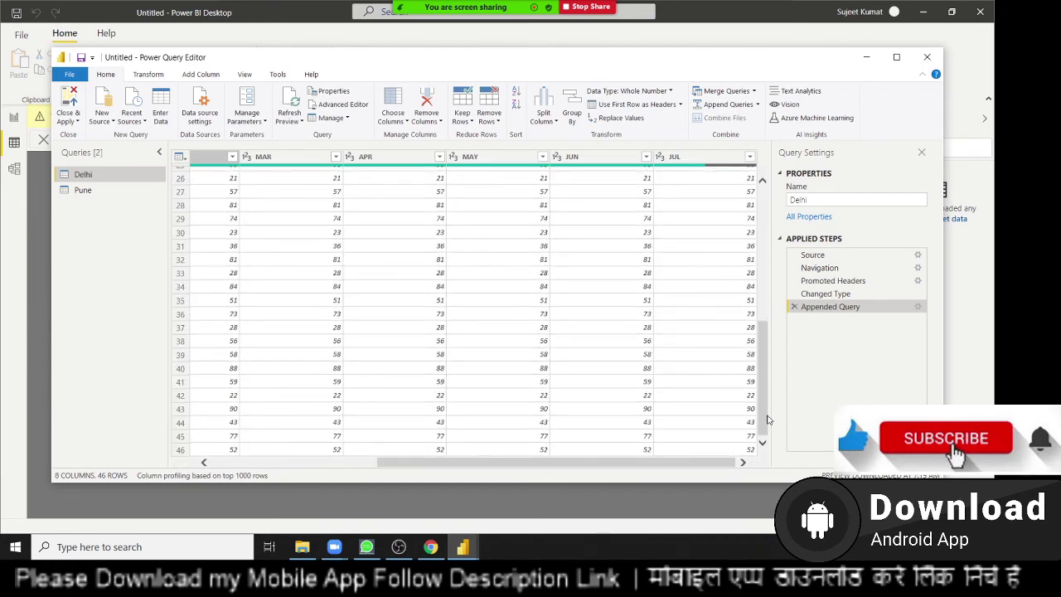
pyautogui.moveTo(763, 419); pyautogui.dragTo(764, 216)
pyautogui.scroll(-2, 751, 348)
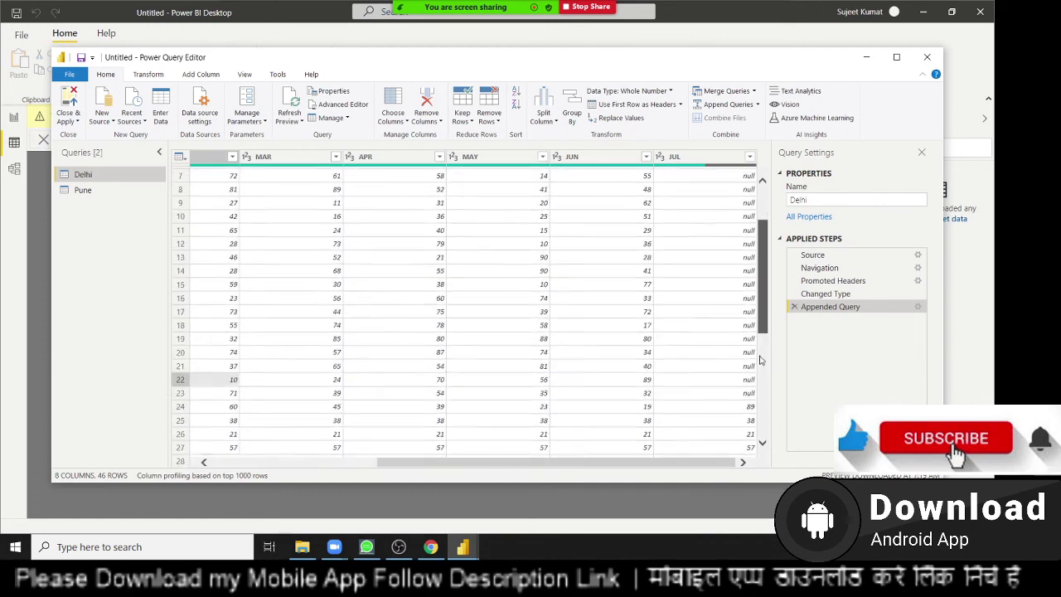
pyautogui.scroll(-2, 751, 365)
pyautogui.scroll(-2, 751, 381)
pyautogui.scroll(-2, 751, 390)
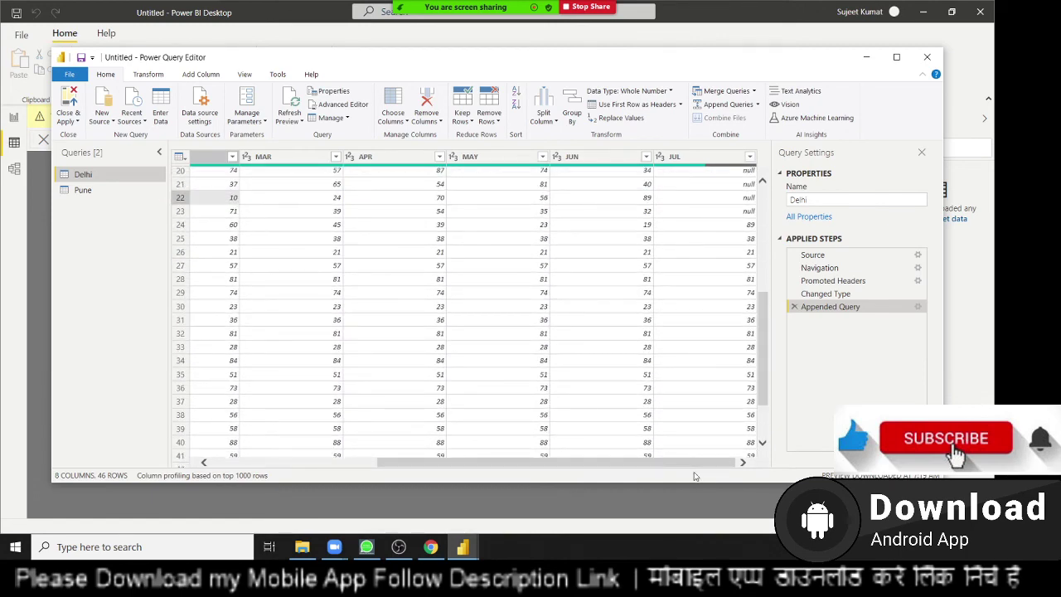
pyautogui.moveTo(514, 462); pyautogui.dragTo(348, 461)
pyautogui.scroll(6, 285, 365)
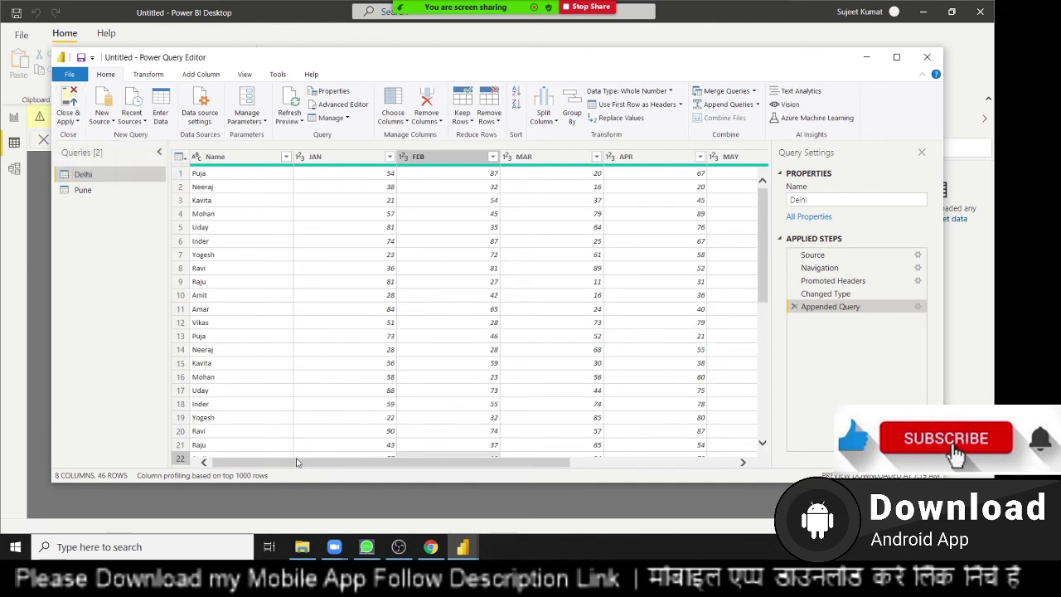
pyautogui.moveTo(298, 463)
pyautogui.mouseDown()
pyautogui.moveTo(508, 471)
pyautogui.moveTo(278, 437)
pyautogui.mouseUp()
pyautogui.moveTo(400, 462); pyautogui.dragTo(571, 465)
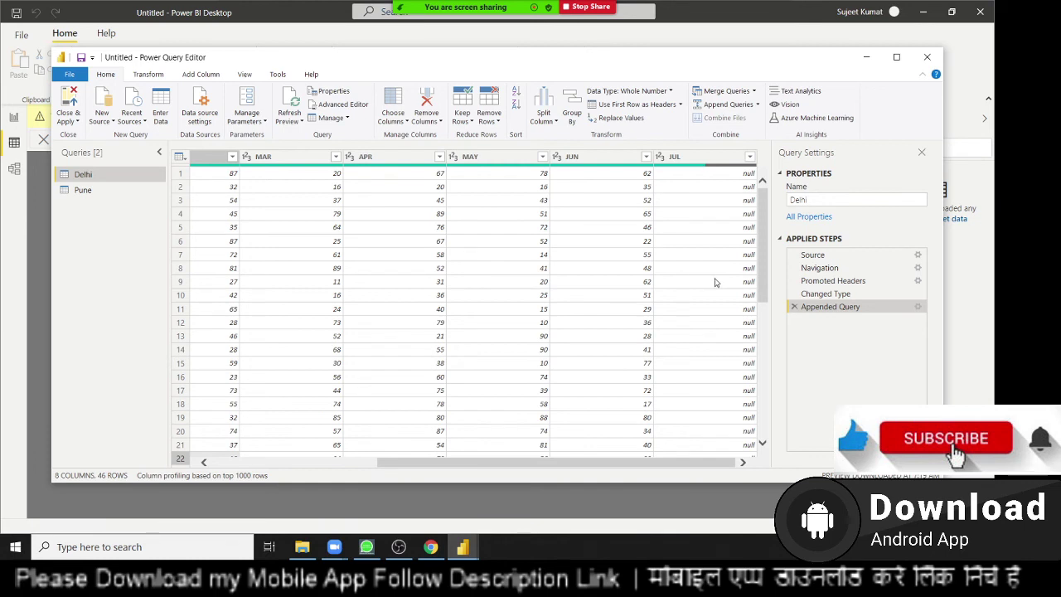
# Step: Apply the query changes from the Close & Apply menu so the Delhi and Pune tables load into Power BI
pyautogui.click(77, 121)
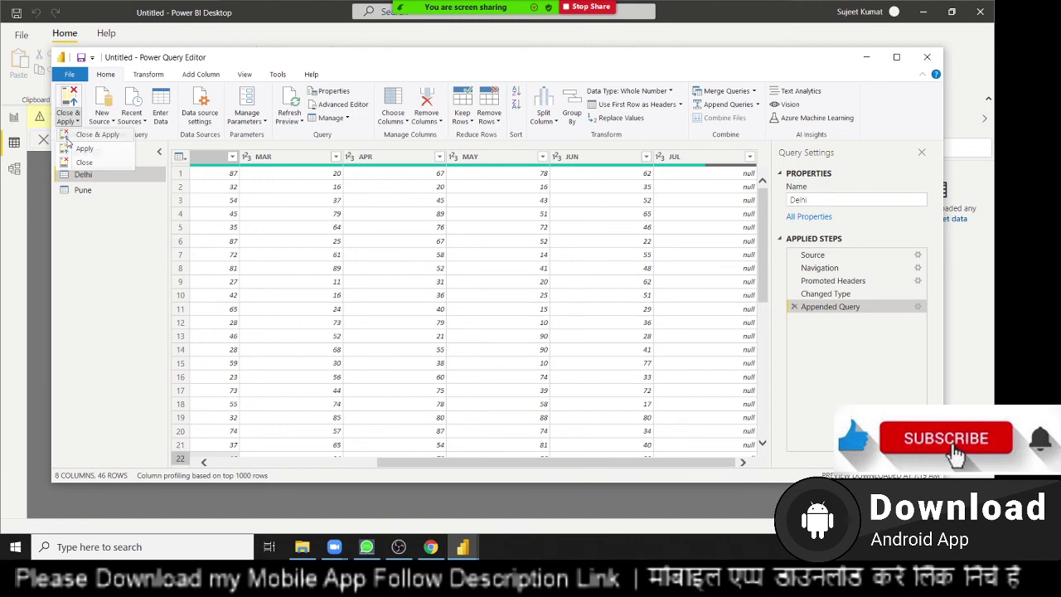
pyautogui.click(83, 162)
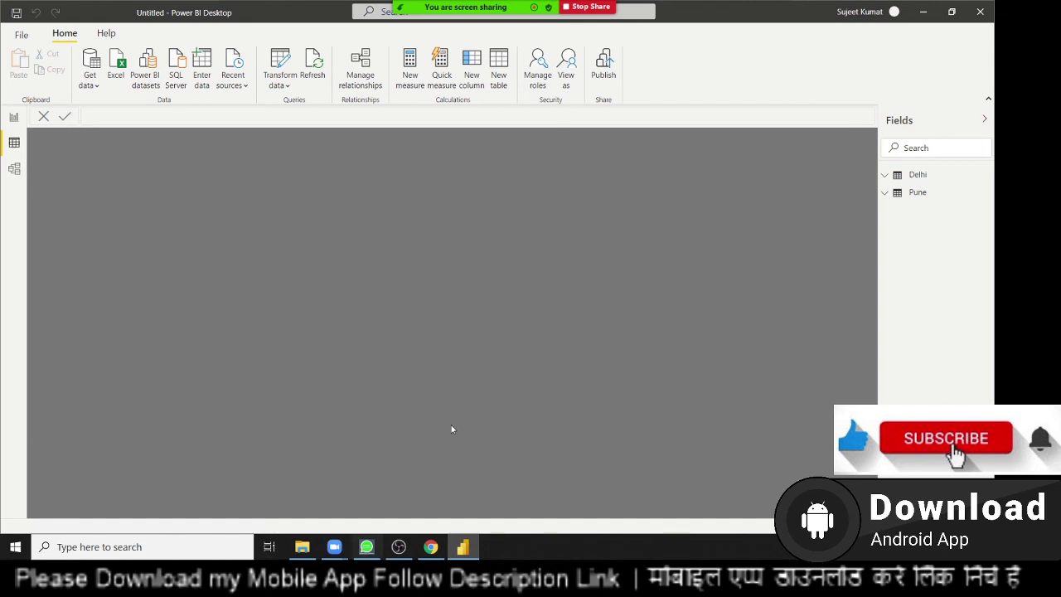
# Step: Open the Delhi table in Data view and scroll through its 46 combined rows
pyautogui.click(918, 175)
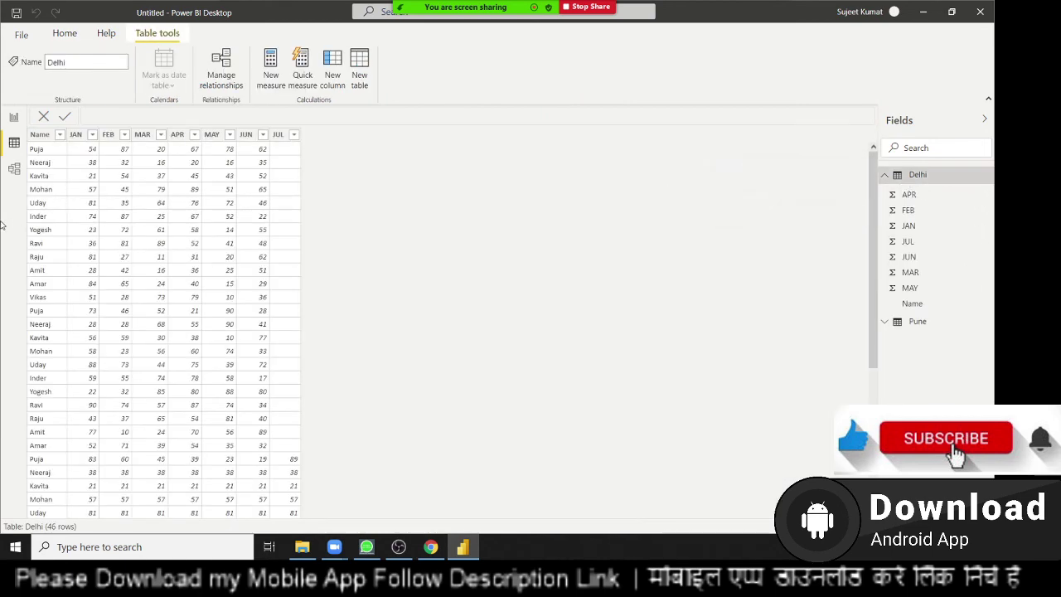
pyautogui.scroll(-2, 123, 282)
pyautogui.scroll(-4, 122, 310)
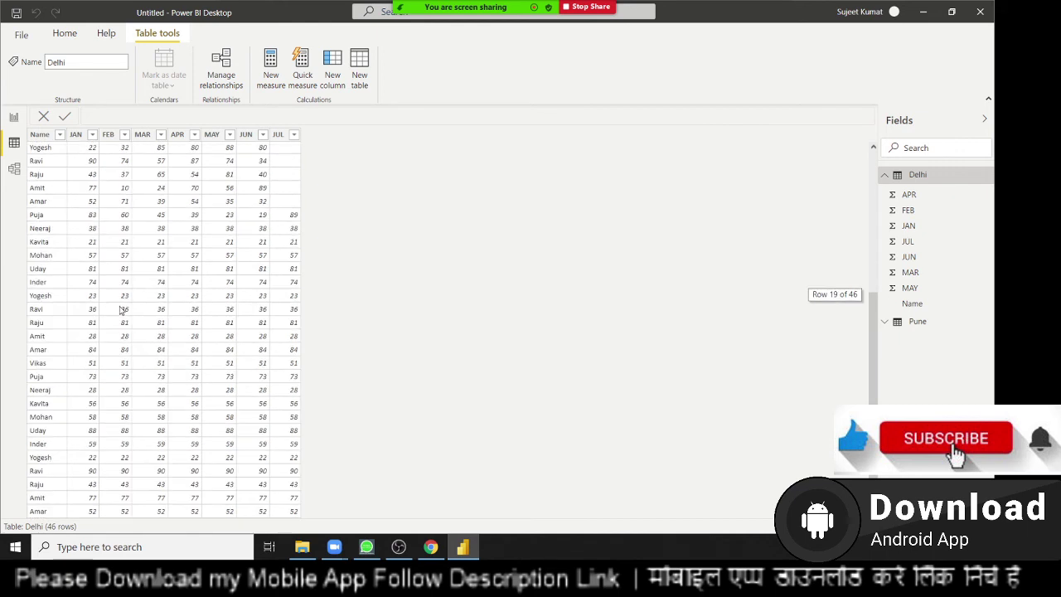
pyautogui.scroll(6, 122, 310)
# Step: Delete the Pune table from the model, keeping it as an unloaded query, then show the desktop
pyautogui.rightClick(943, 327)
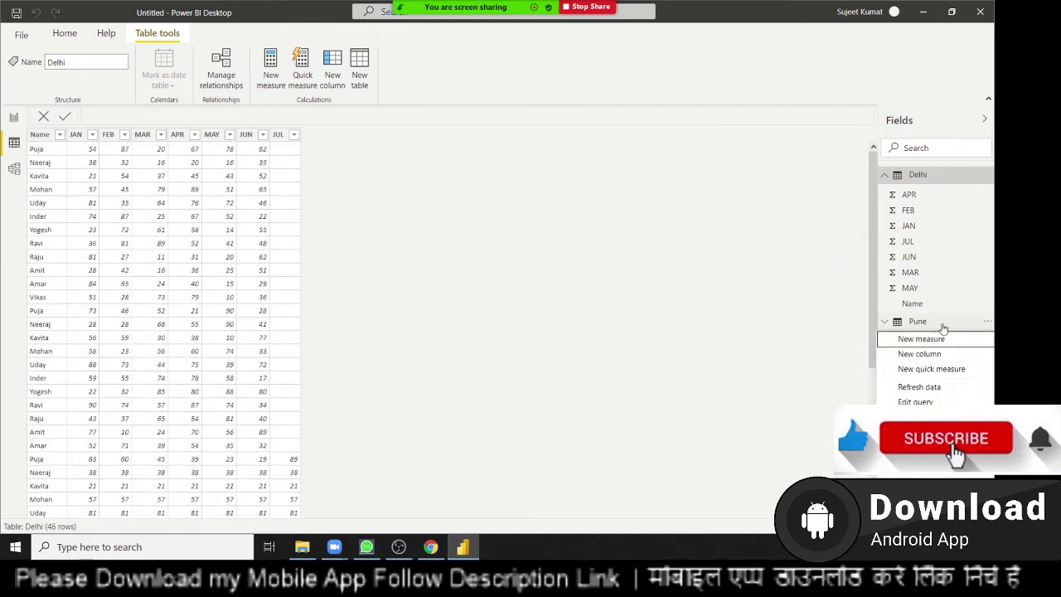
pyautogui.click(987, 322)
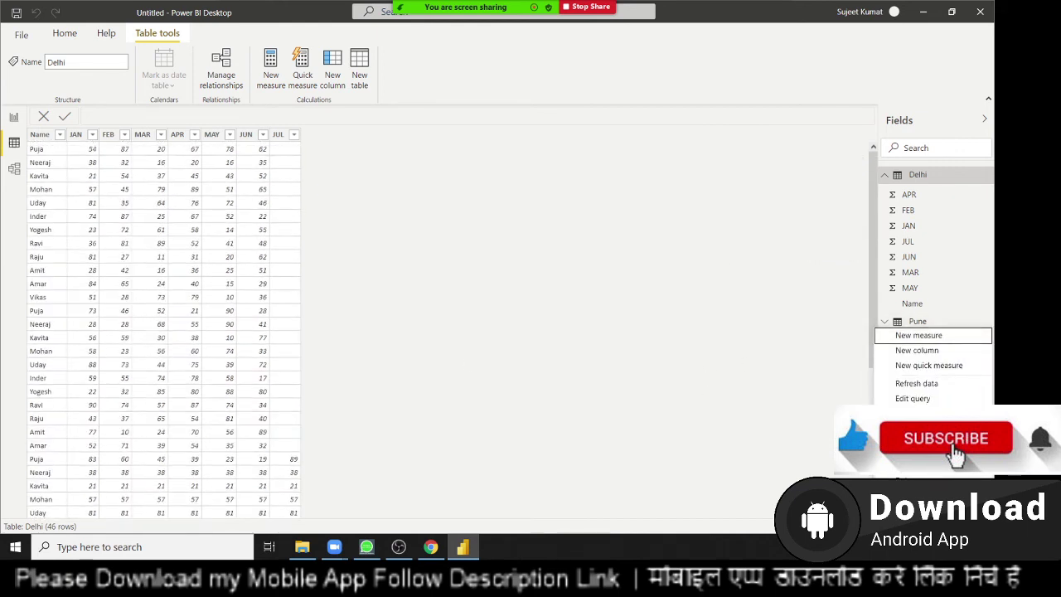
pyautogui.click(920, 478)
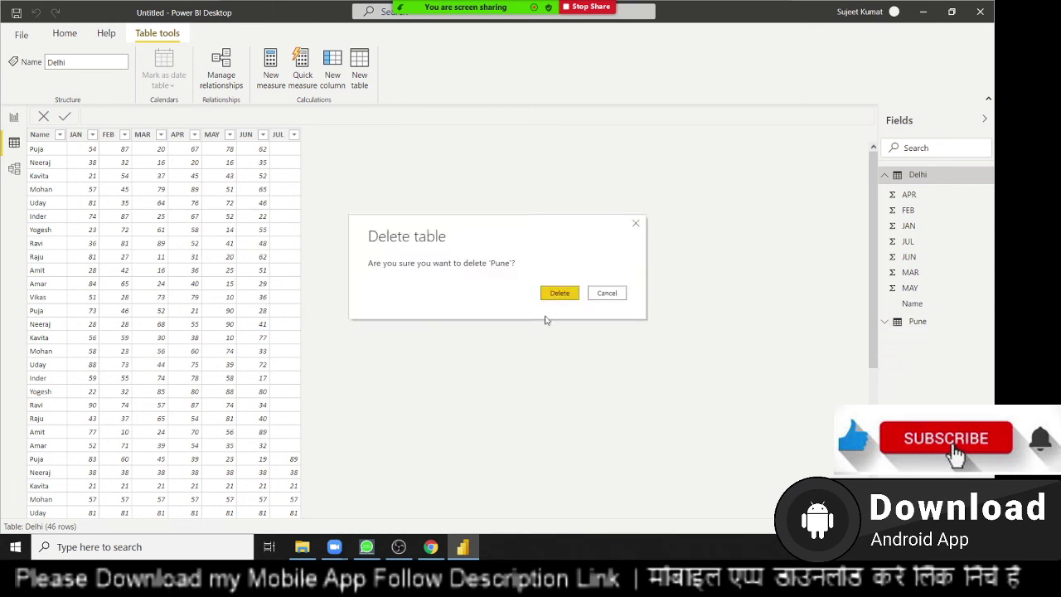
pyautogui.click(561, 293)
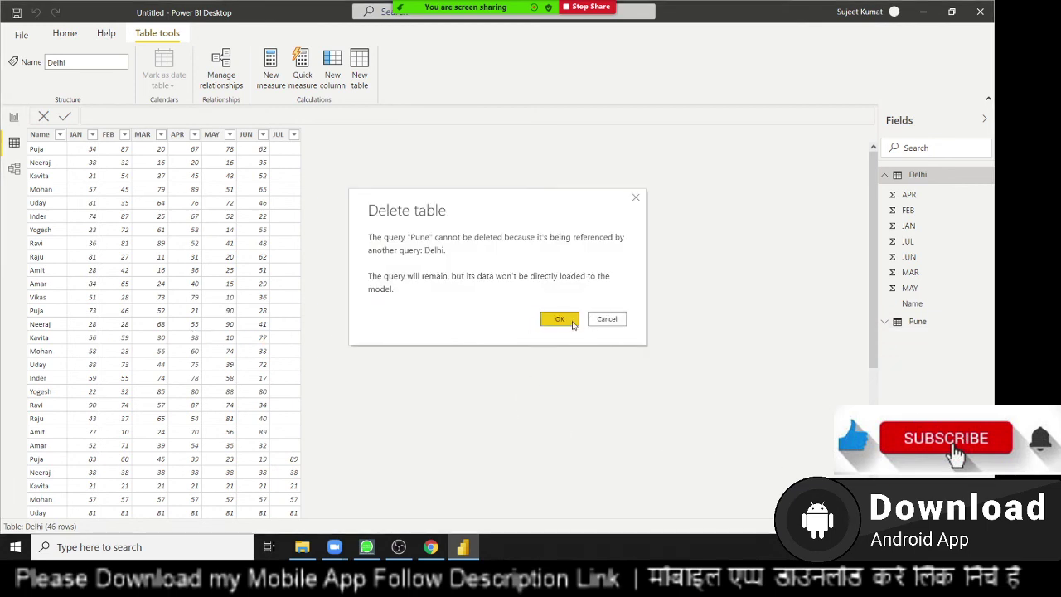
pyautogui.click(571, 323)
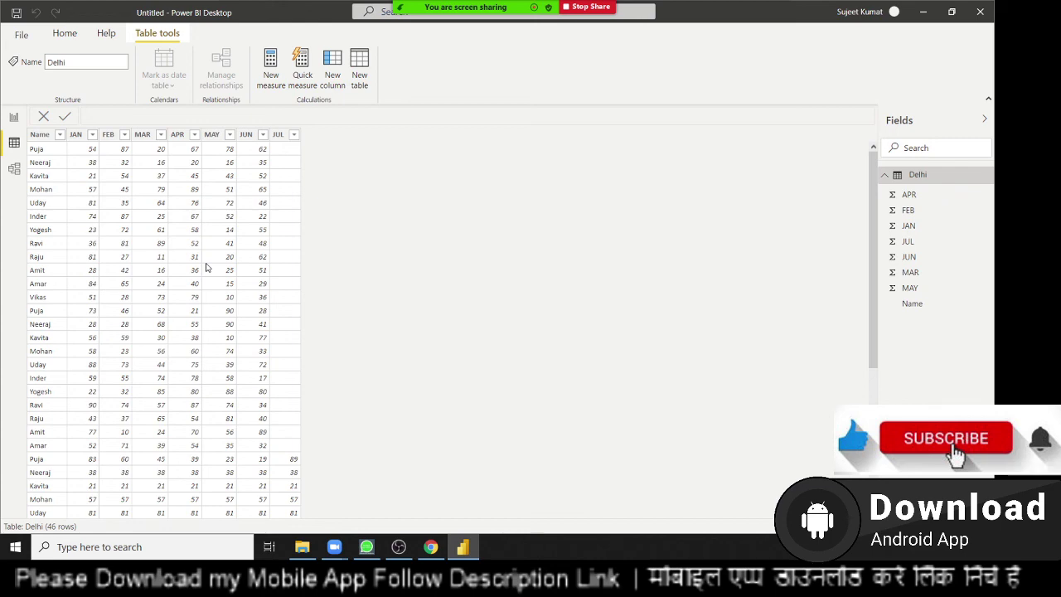
pyautogui.press('super+d')
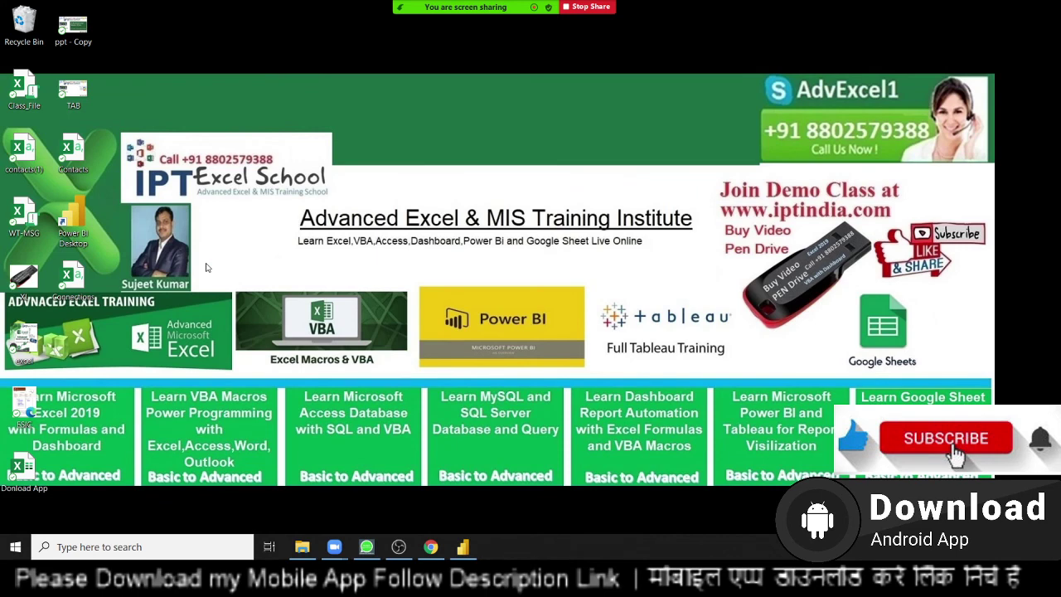
pyautogui.moveTo(229, 4)
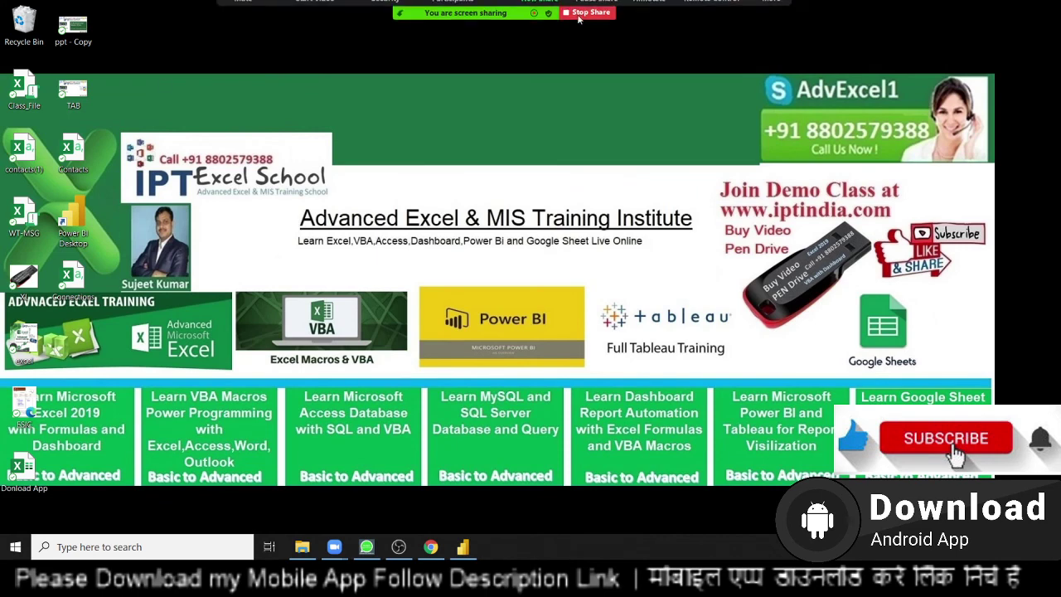